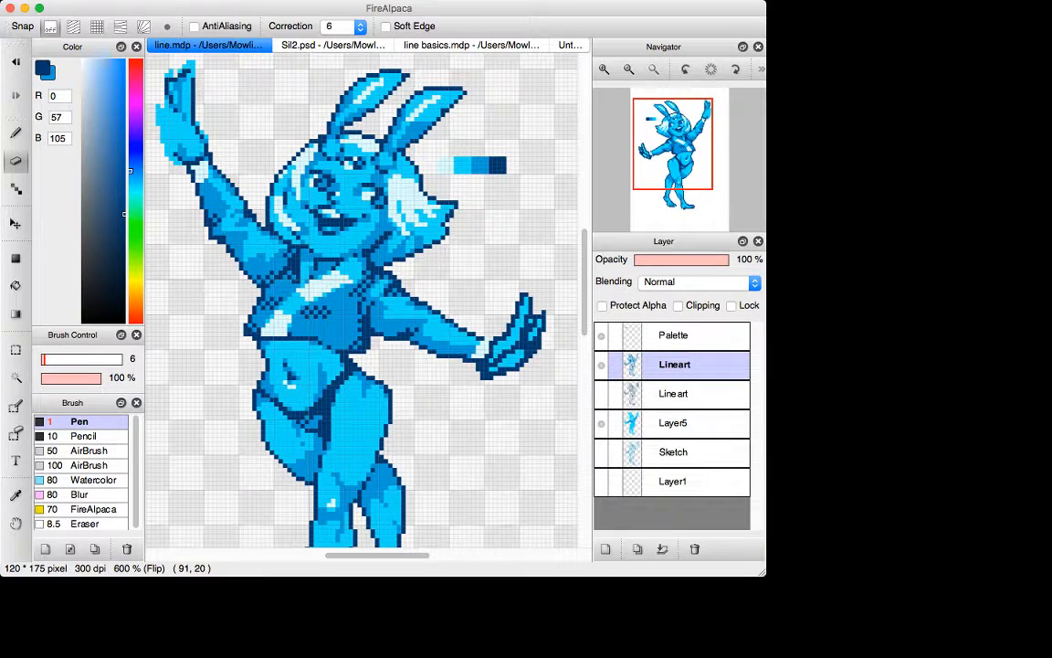
- Retouch the raised hand's finger lines with one-pixel strokes in mid blue and dark blue on the Lineart layer
key(n)
drag(167, 78, 166, 101)
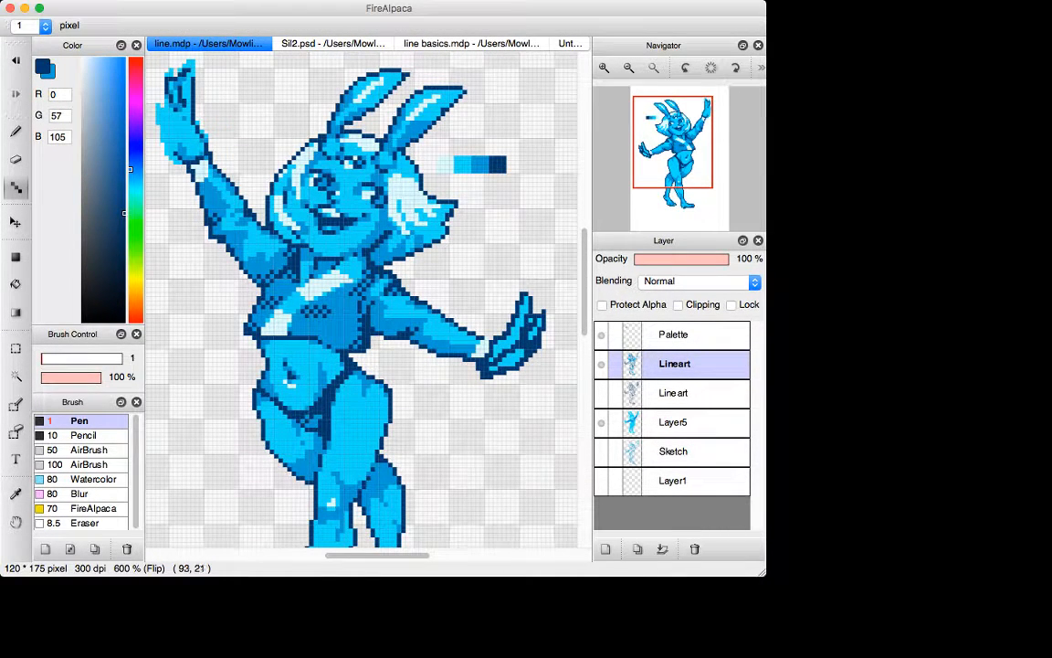
alt+click(164, 91)
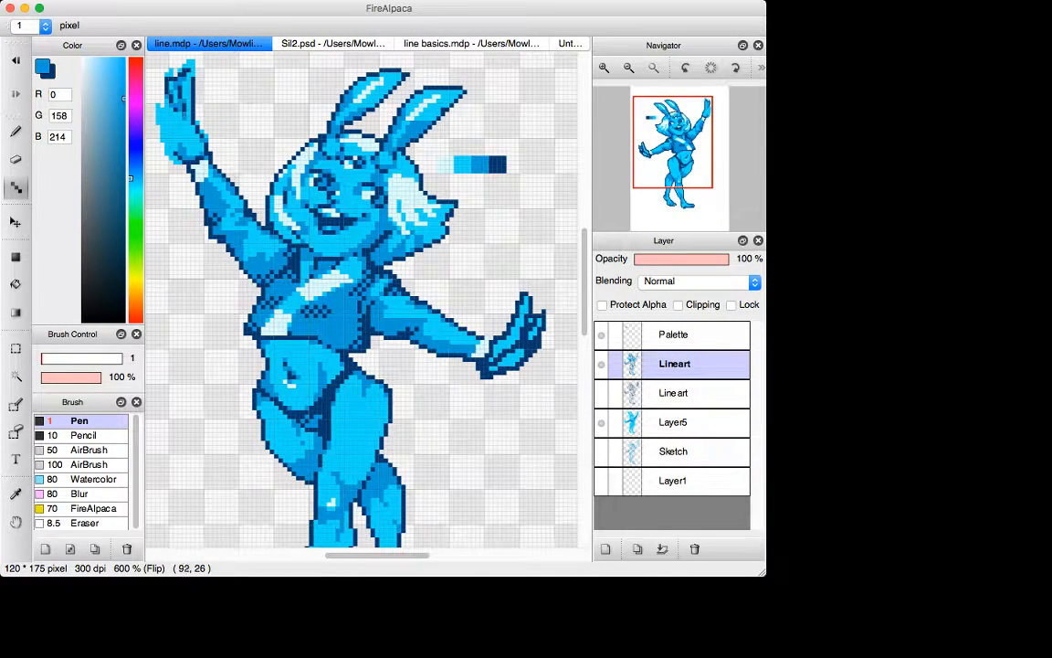
alt+click(146, 89)
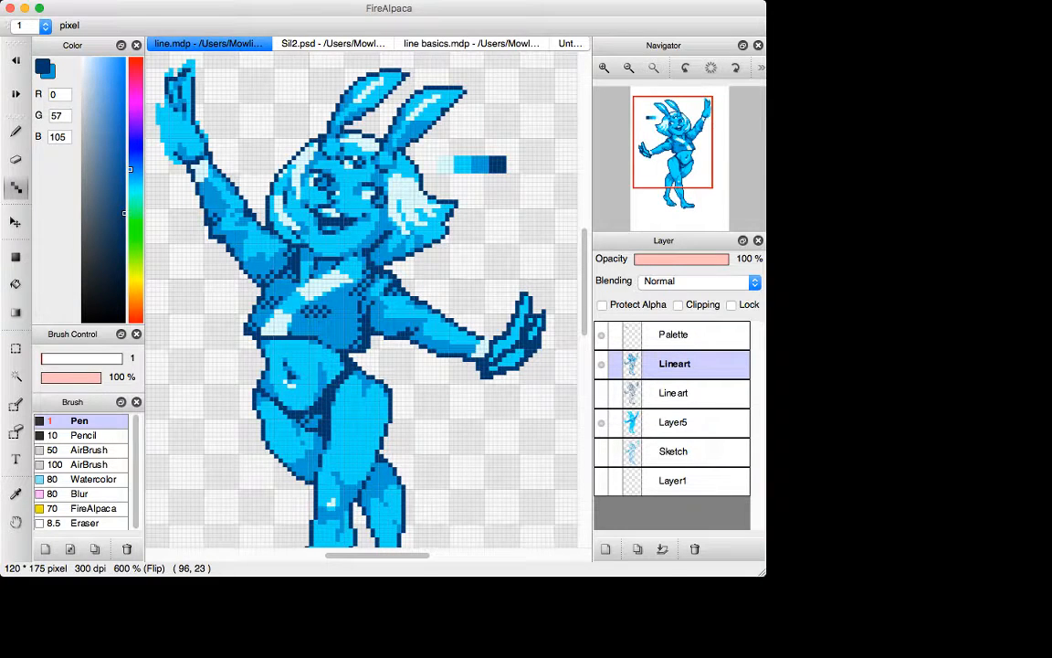
key(b)
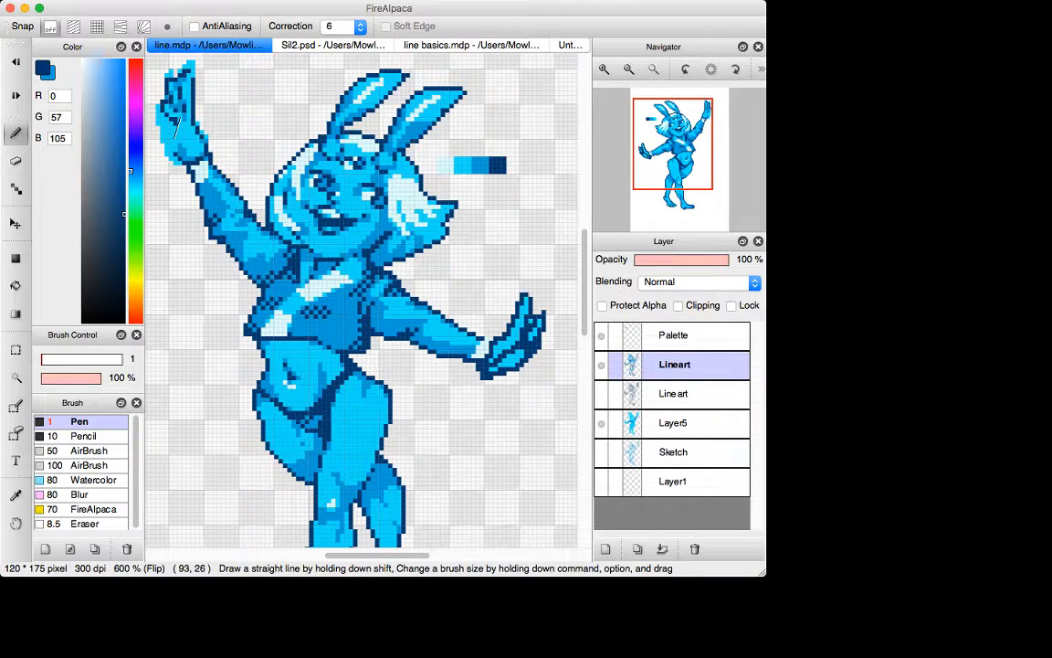
key(d)
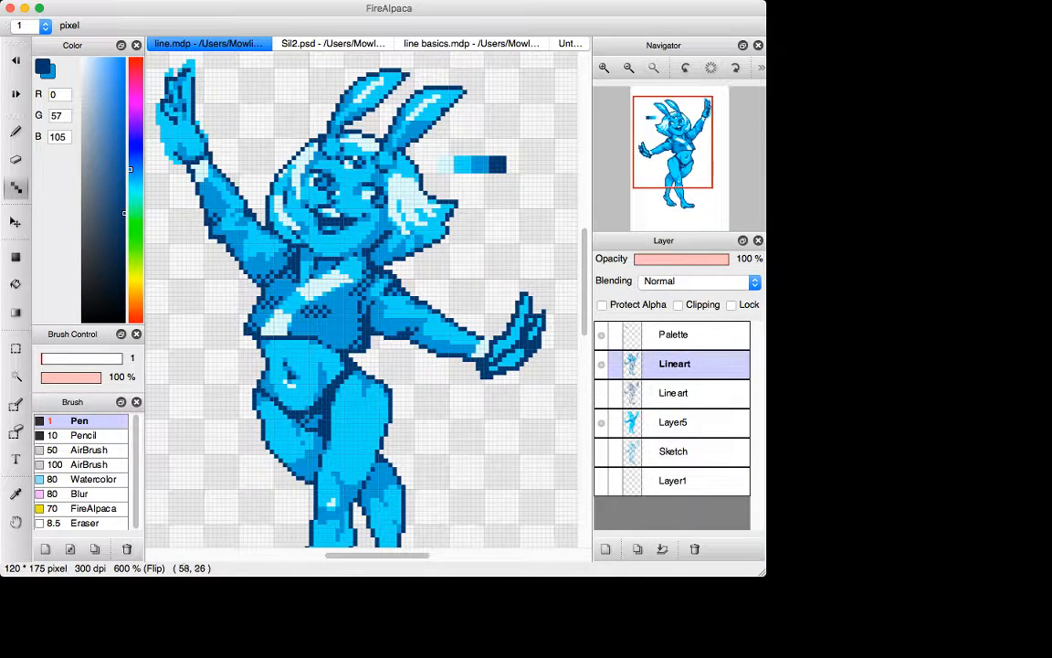
- Erase the raised hand's finger linework inside a rectangular selection on the Lineart layer and clear the selection
key(m)
drag(143, 56, 193, 114)
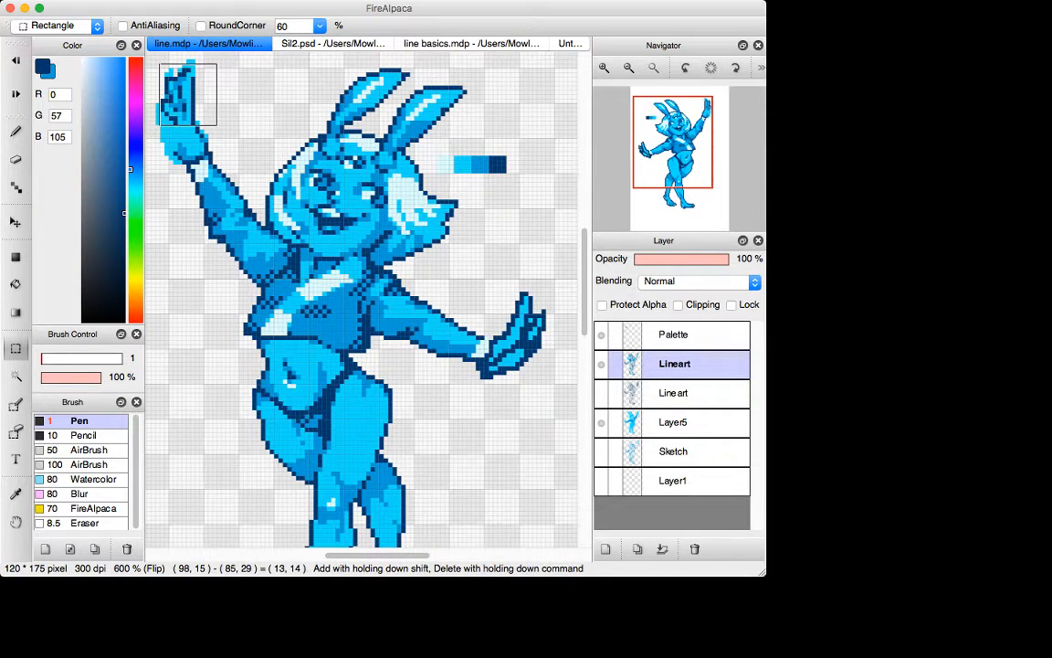
key(Delete)
key(w)
click(189, 103)
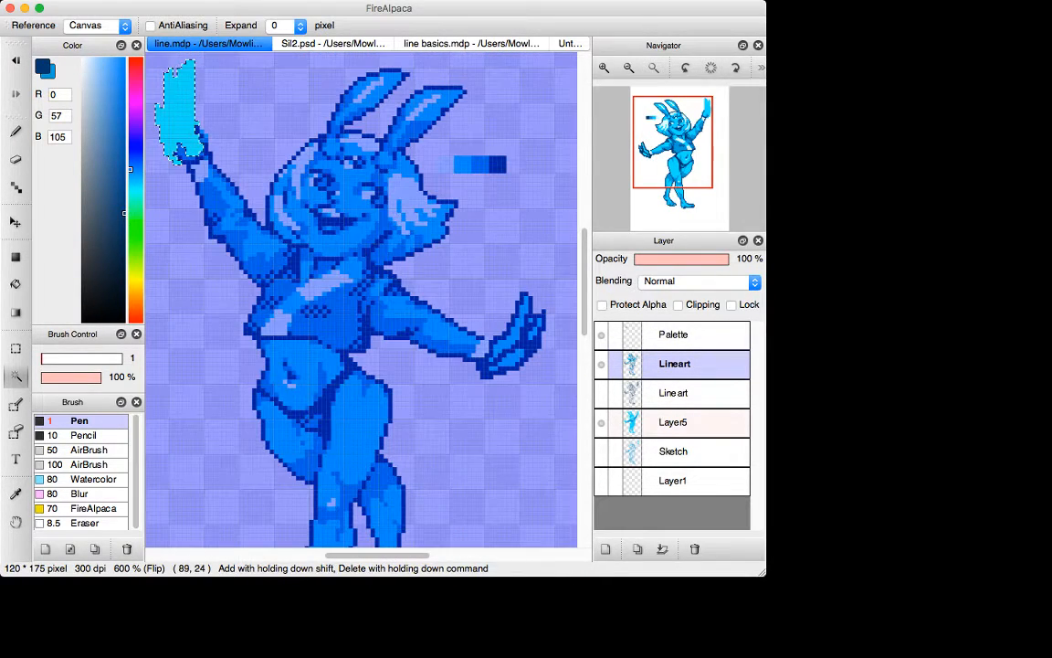
key(super+d)
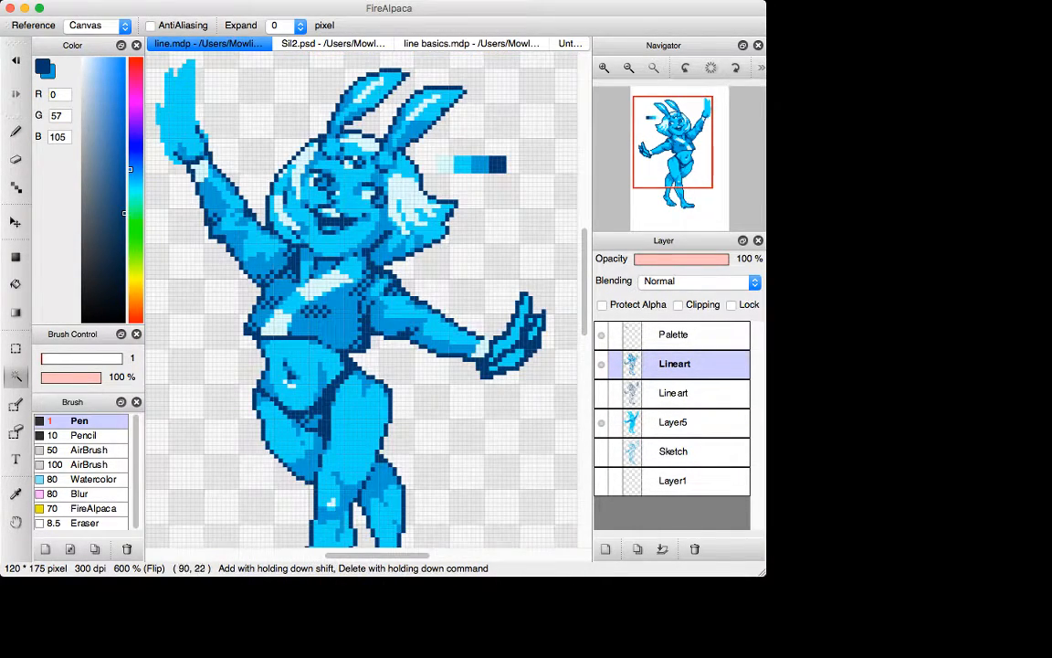
- Erase the remaining palm and wrist linework of the raised hand using a rectangular selection, and deselect
key(m)
mouse_move(178, 99)
mouse_down()
mouse_move(217, 144)
mouse_move(190, 166)
mouse_move(206, 167)
mouse_up()
key(Delete)
key(super+d)
key(Delete)
key(super+d)
- Delete the raised hand's flat base colour from Layer5, clear the selection, and return to the shaded Lineart layer
key(w)
click(181, 102)
click(674, 422)
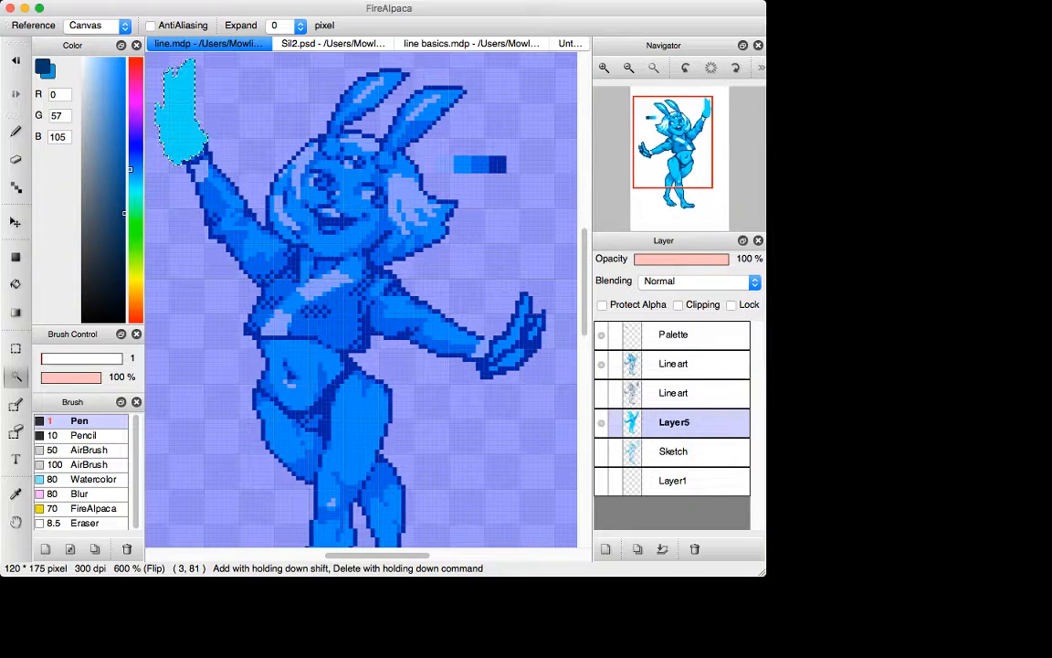
key(Delete)
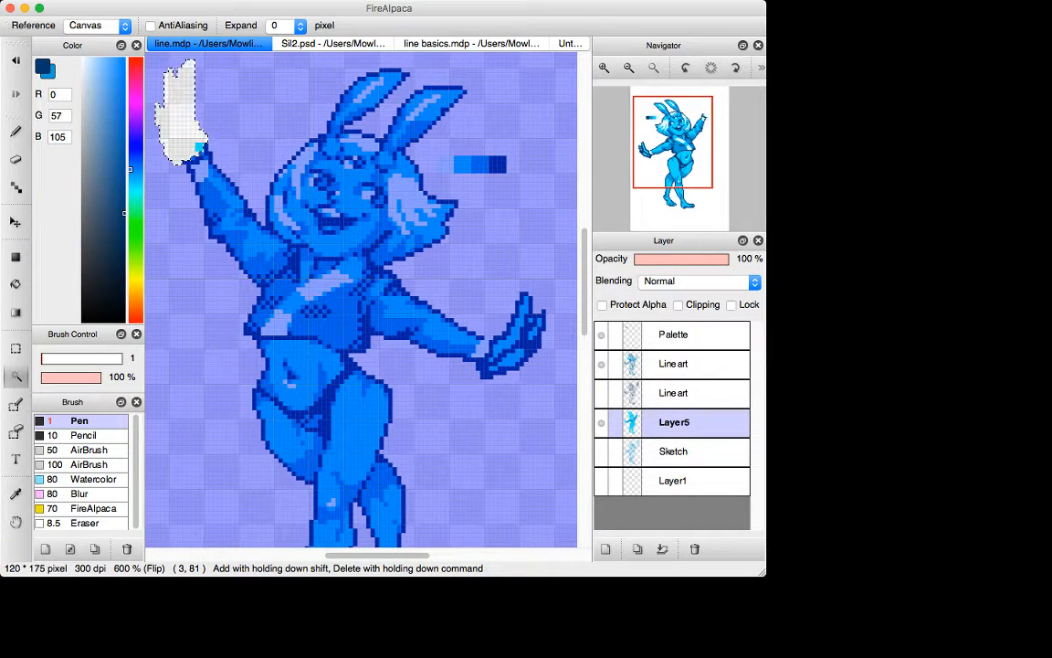
key(super+d)
click(674, 363)
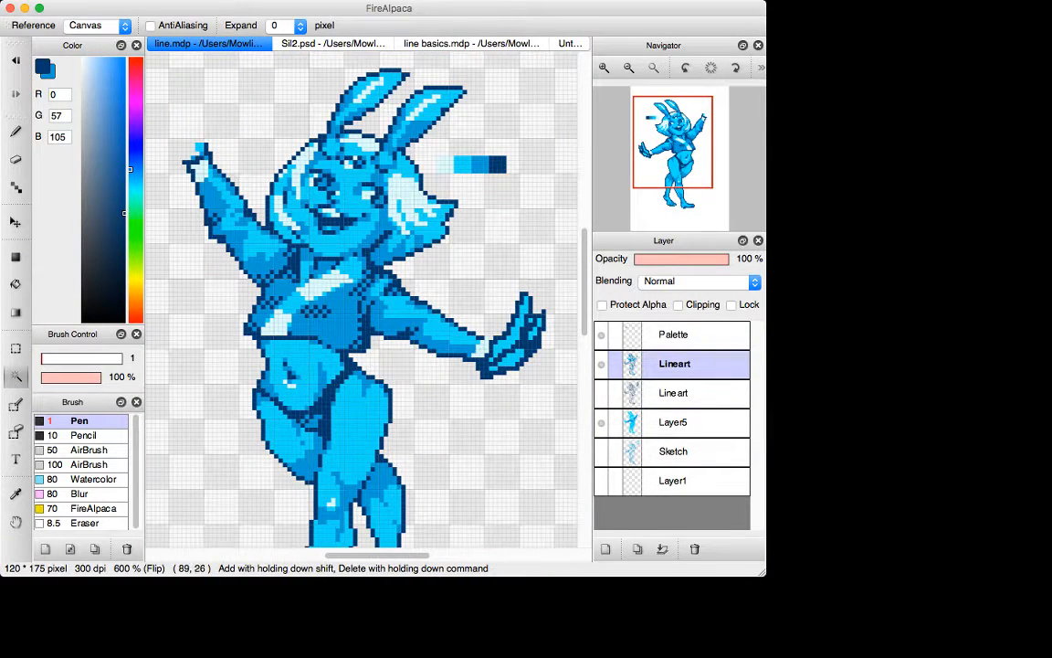
- Draw a new raised hand with spread fingers in the palette's mid blue (0, 158, 214) and fill the palm's gap
key(i)
click(479, 161)
click(498, 160)
key(x)
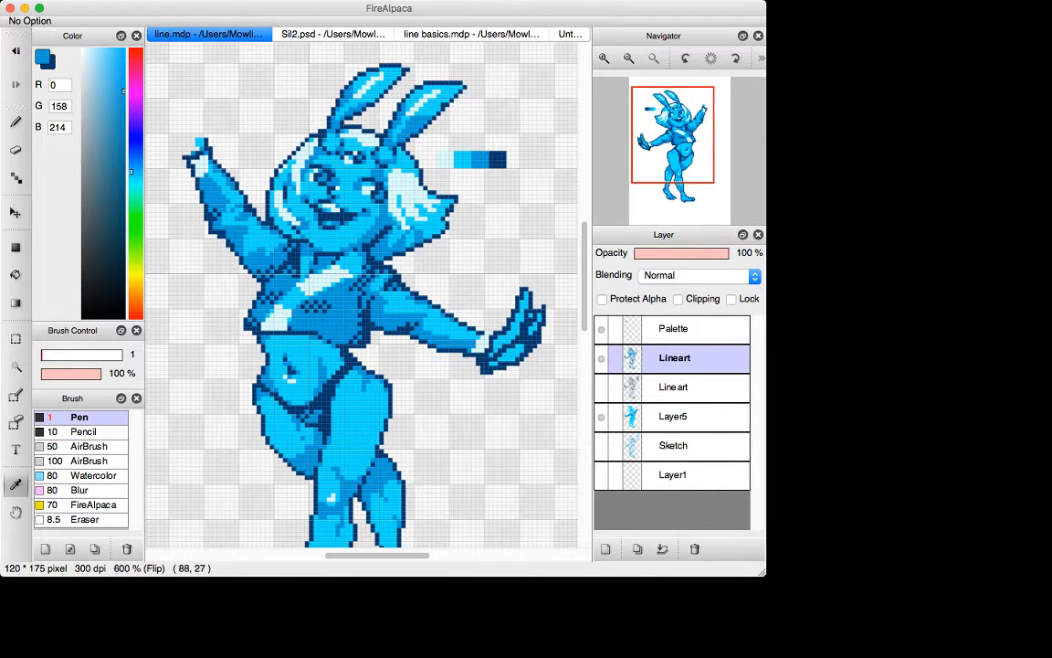
key(n)
mouse_move(202, 142)
mouse_down()
mouse_move(187, 143)
mouse_move(198, 128)
mouse_move(192, 80)
mouse_move(189, 113)
mouse_move(172, 89)
mouse_move(183, 106)
mouse_move(157, 116)
mouse_move(180, 156)
mouse_move(196, 155)
mouse_up()
key(super+z)
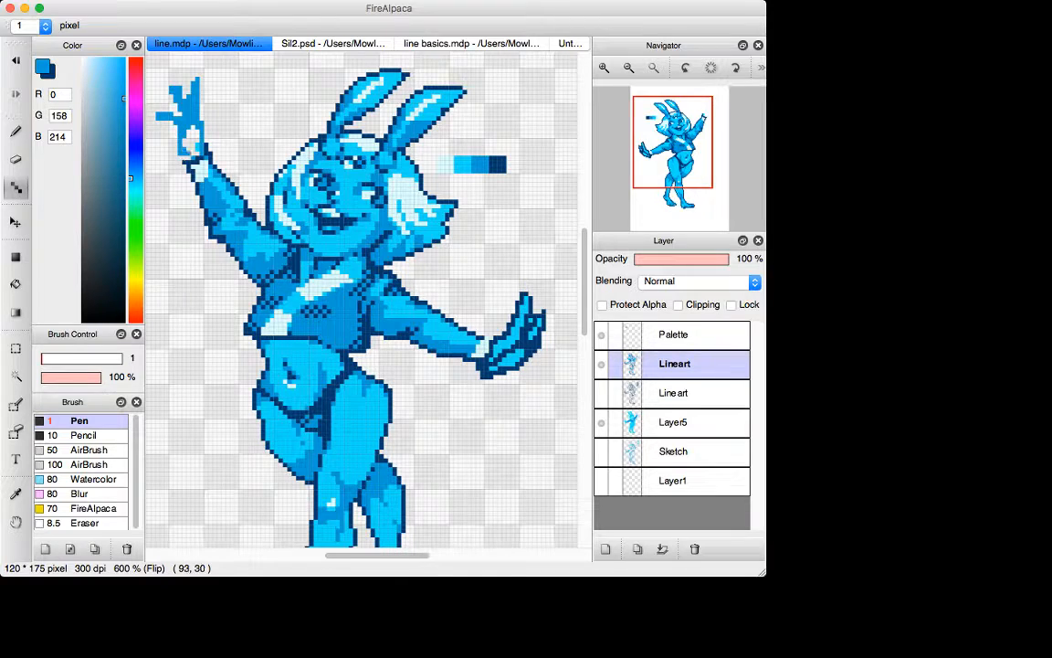
key(g)
click(192, 146)
key(d)
key(x)
drag(171, 107, 179, 124)
key(super+z)
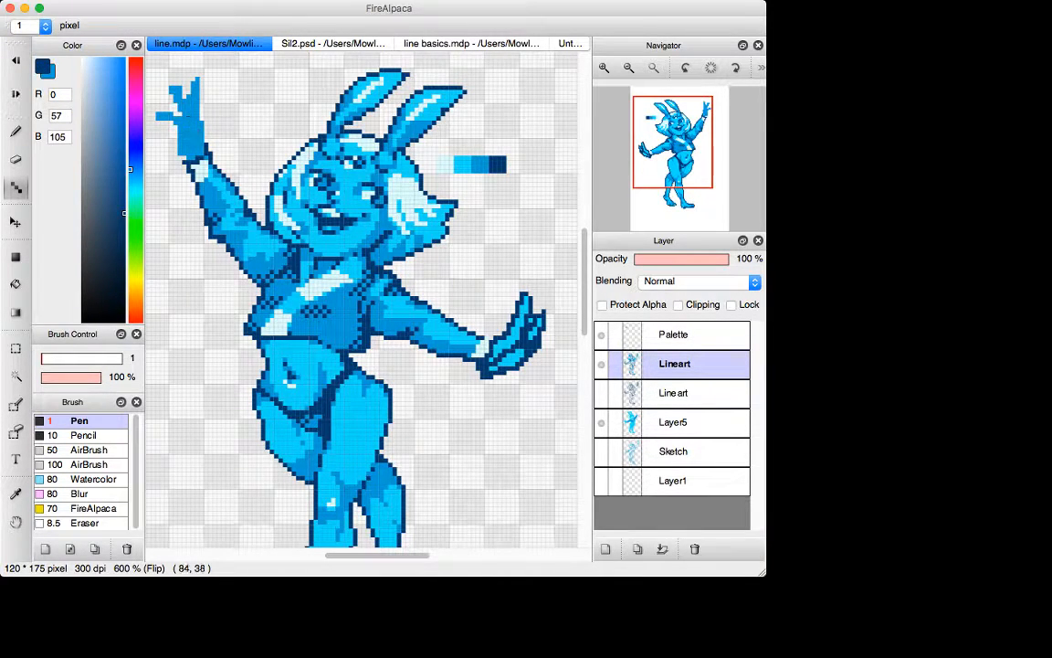
- Shade the new hand's palm and fingers with the palette's light blue (8, 222, 250)
key(i)
click(462, 159)
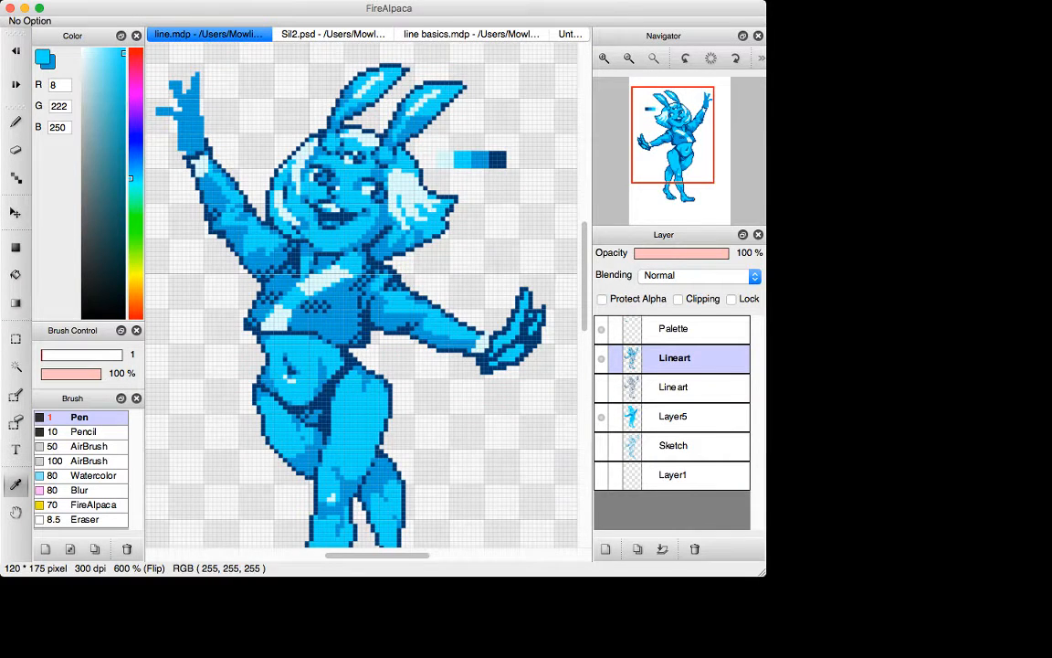
key(d)
drag(169, 112, 196, 149)
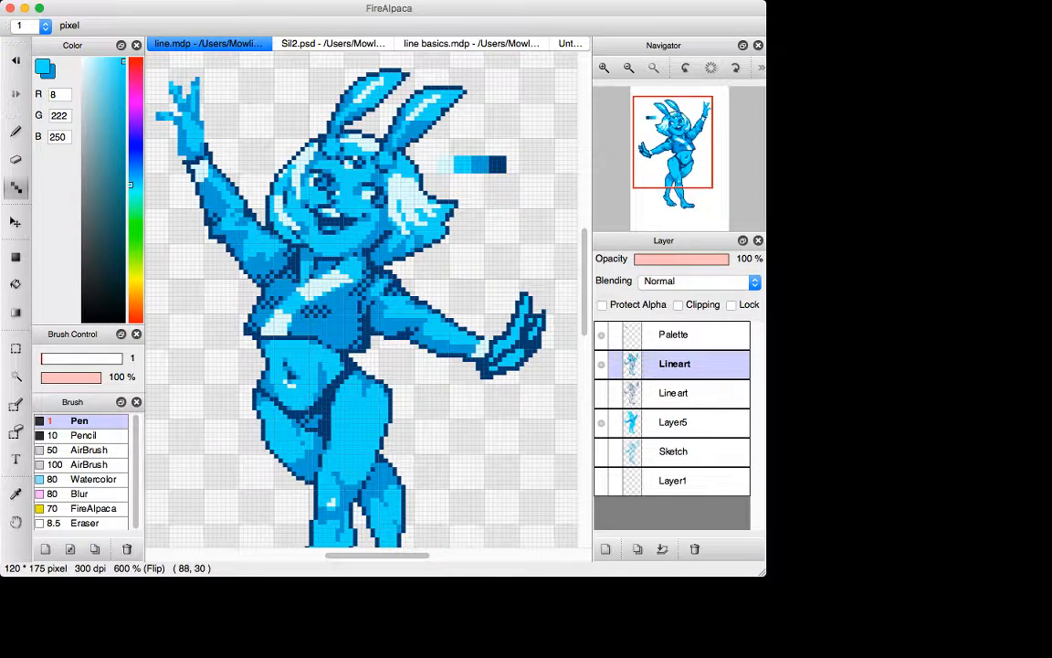
- Check how the redrawn hand reads against the whole figure at a smaller scale
key(super+minus)
key(super+minus)
key(super+minus)
key(super+minus)
key(super+minus)
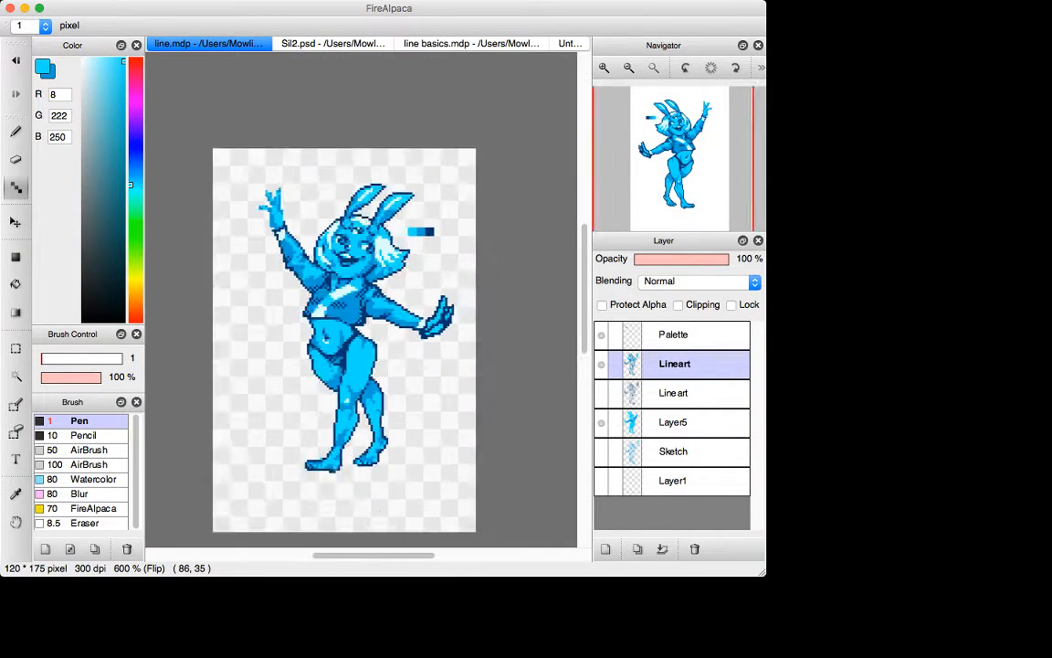
key(super+plus)
key(super+plus)
key(super+plus)
key(super+plus)
key(super+plus)
key(super+plus)
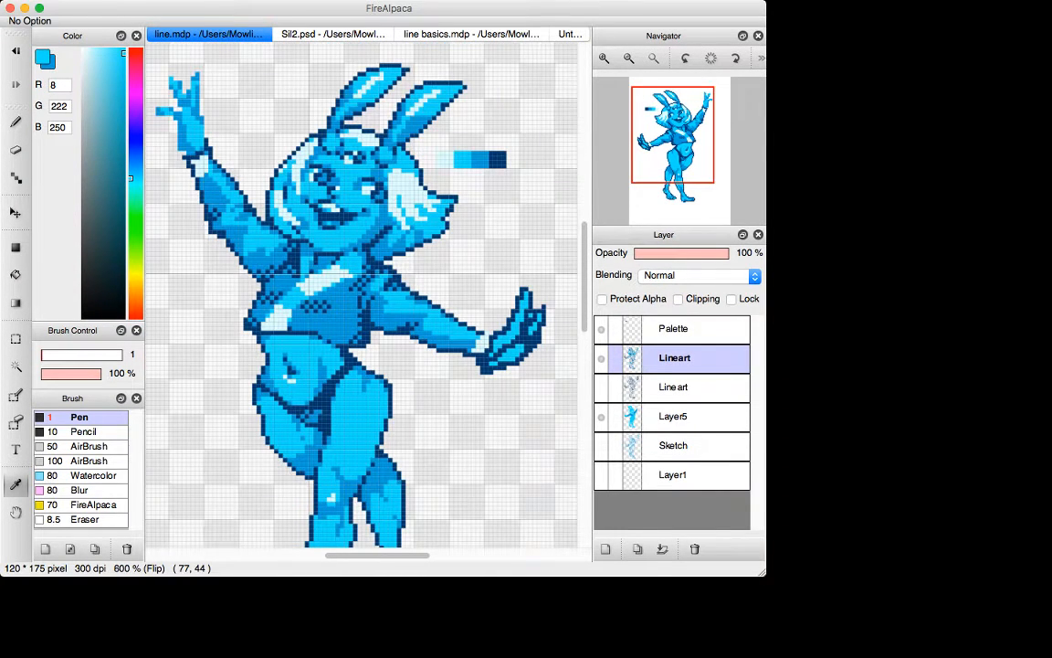
- Outline the raised hand and its separate fingers with one-pixel lines in the palette's dark blue (0, 57, 105)
alt+click(496, 160)
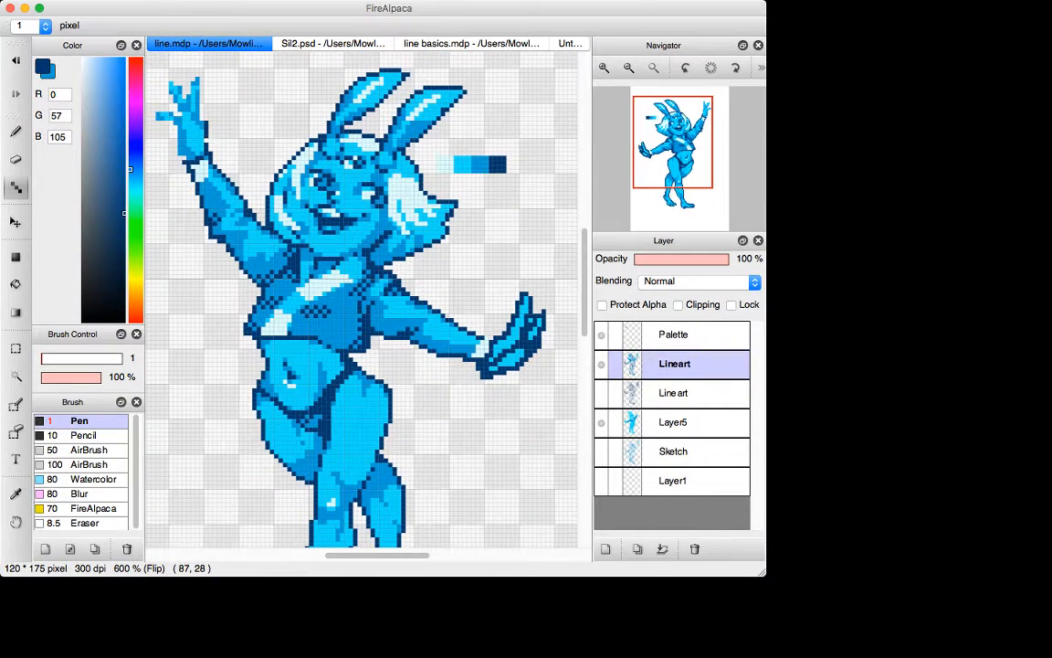
mouse_move(181, 99)
mouse_down()
mouse_move(181, 73)
mouse_move(180, 90)
mouse_move(193, 86)
mouse_move(187, 97)
mouse_move(170, 88)
mouse_move(180, 111)
mouse_up()
click(197, 81)
click(190, 109)
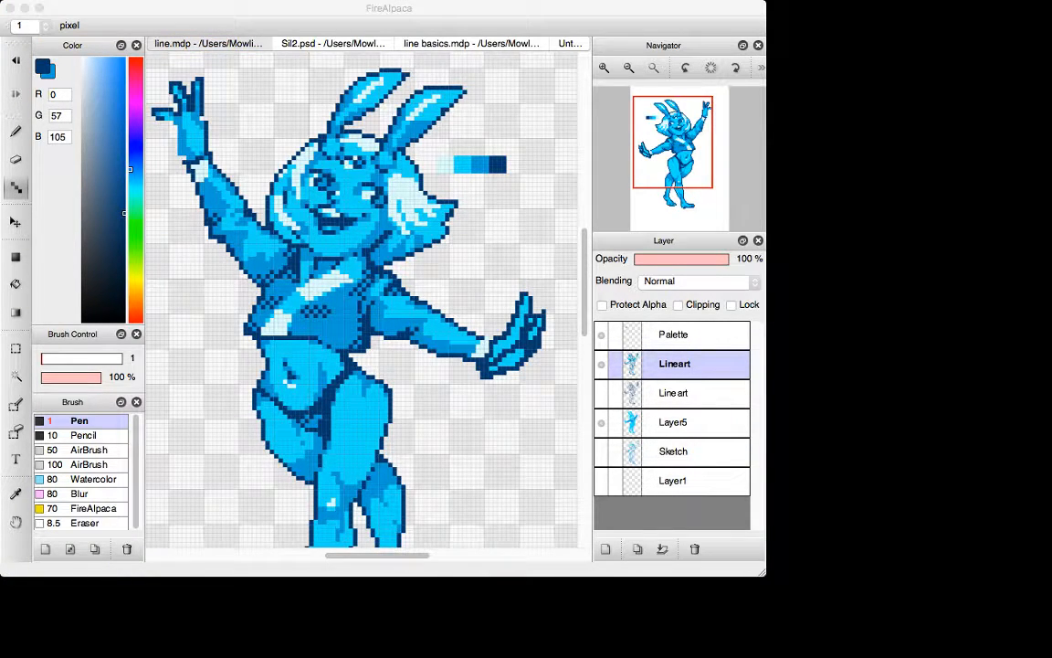
- Try to crop the canvas to a rectangular selection of about 97 by 144 pixels around the whole figure
scroll(361, 302, down, 5)
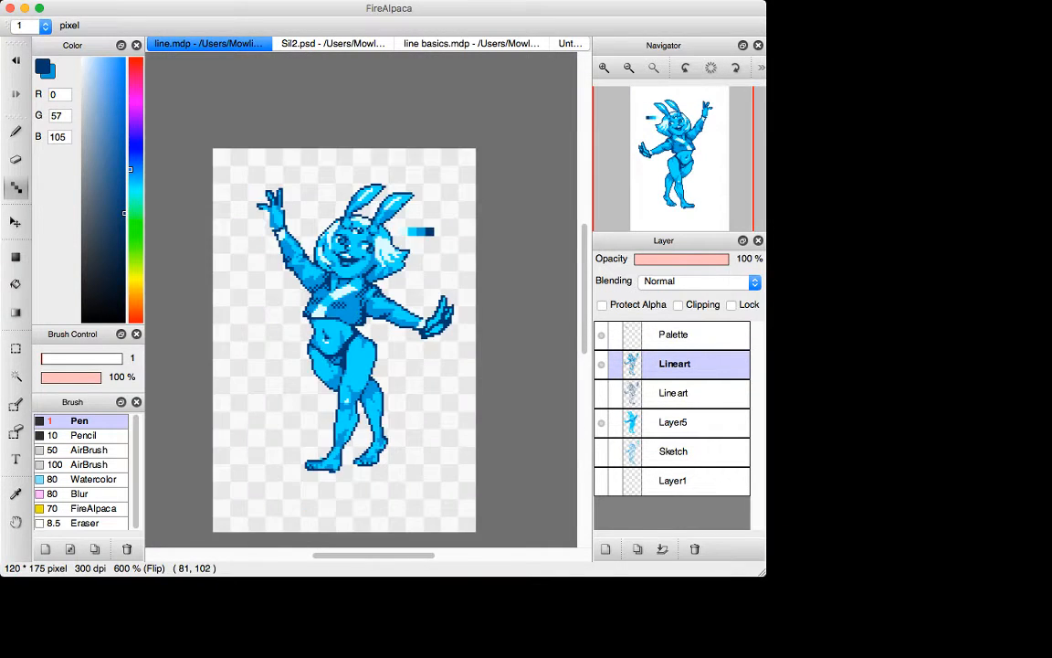
key(m)
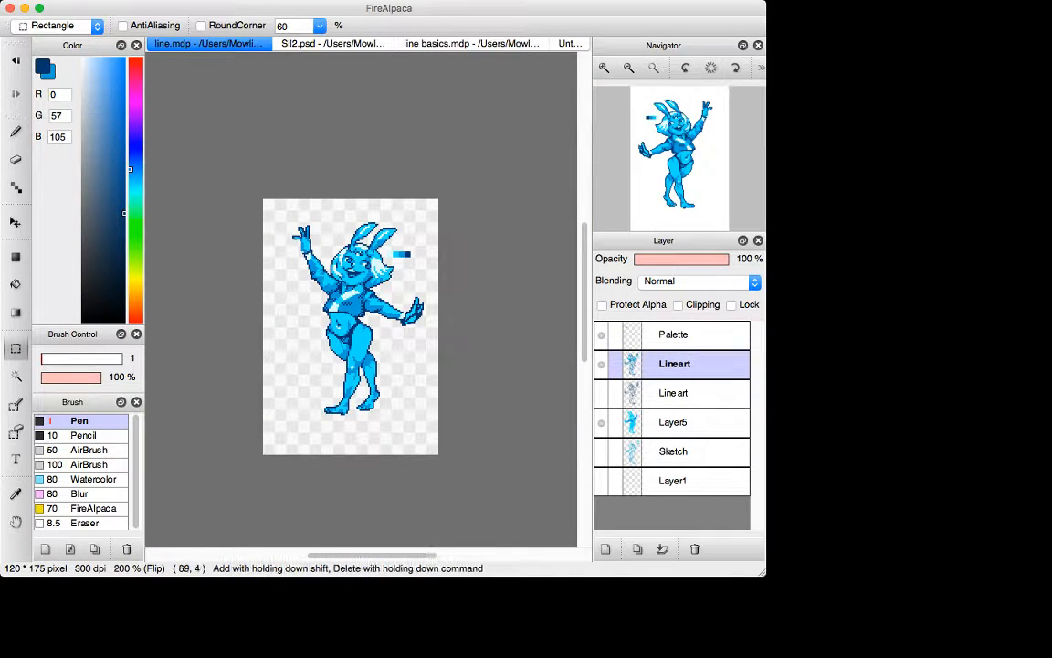
drag(292, 209, 436, 418)
key(super+d)
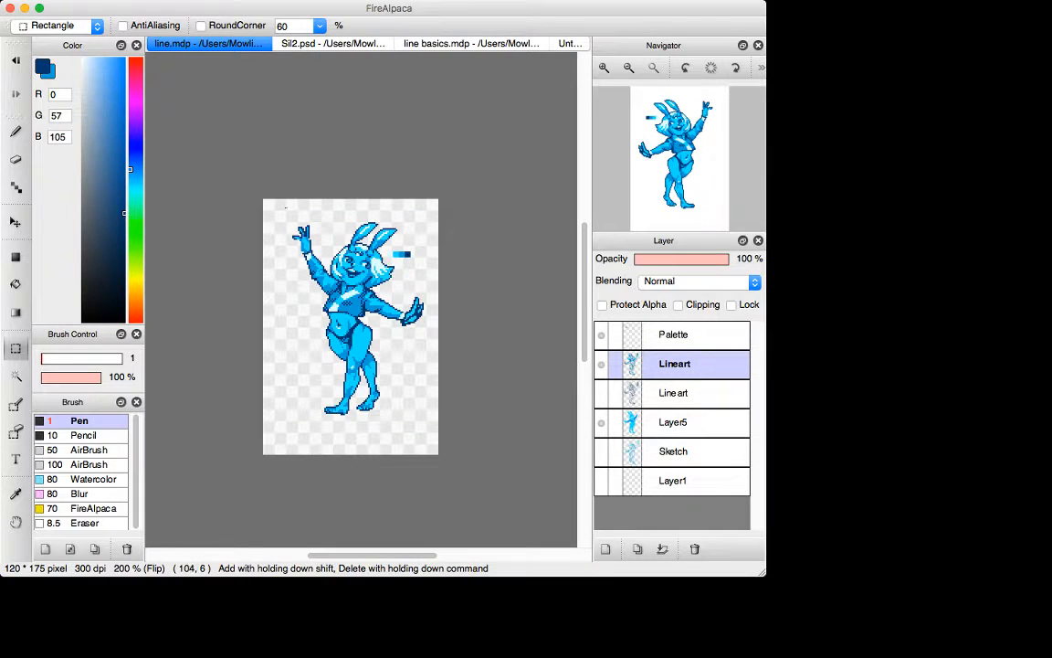
drag(286, 208, 428, 418)
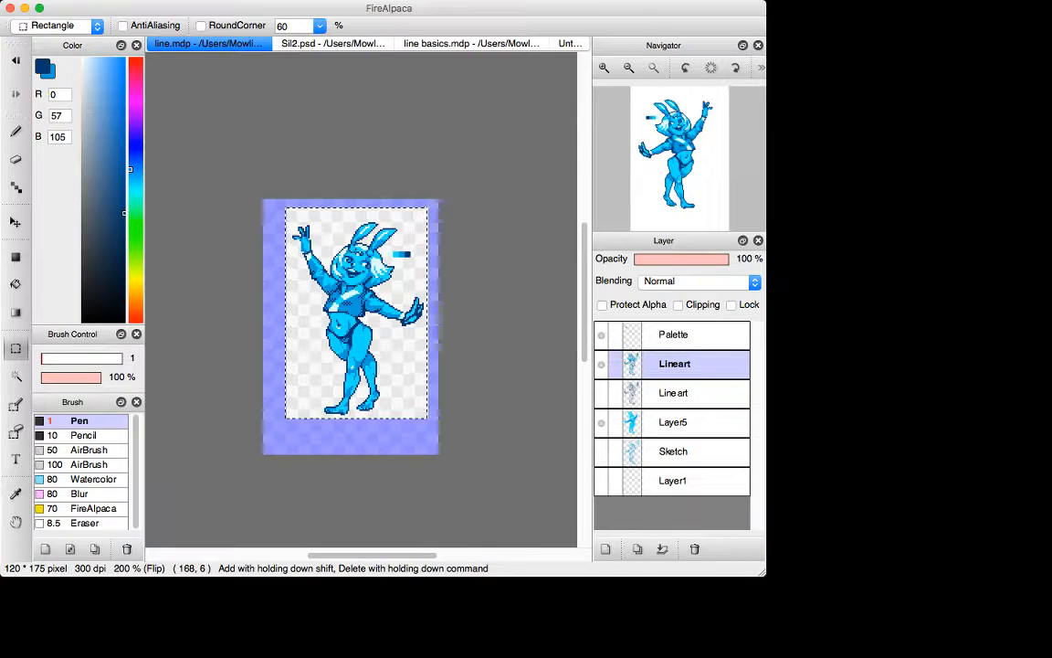
key(super+shift+x)
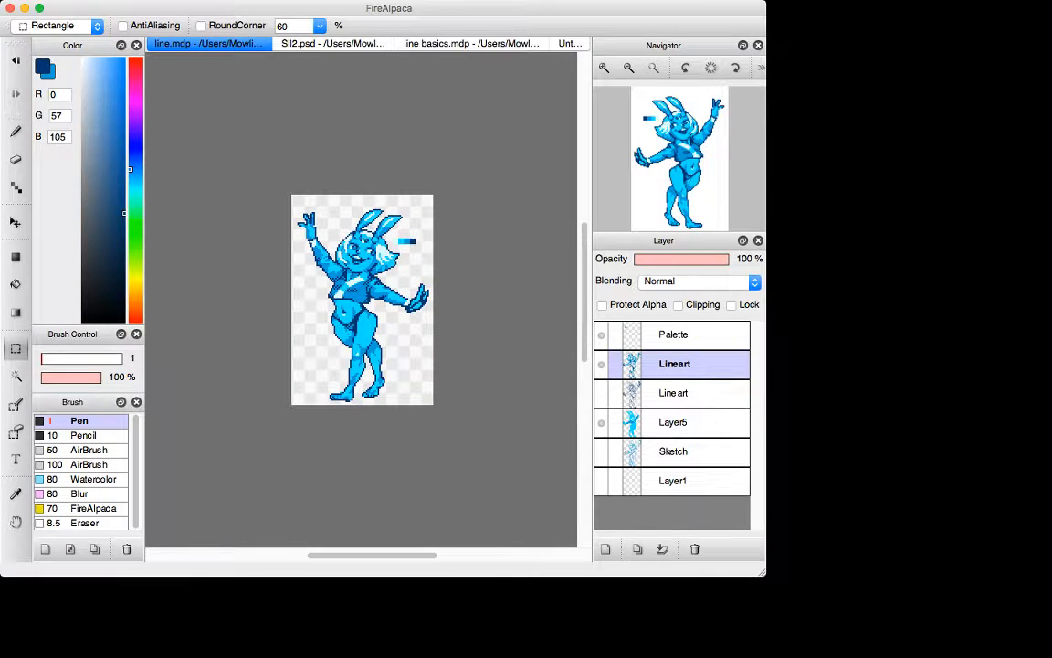
key(super+Tab)
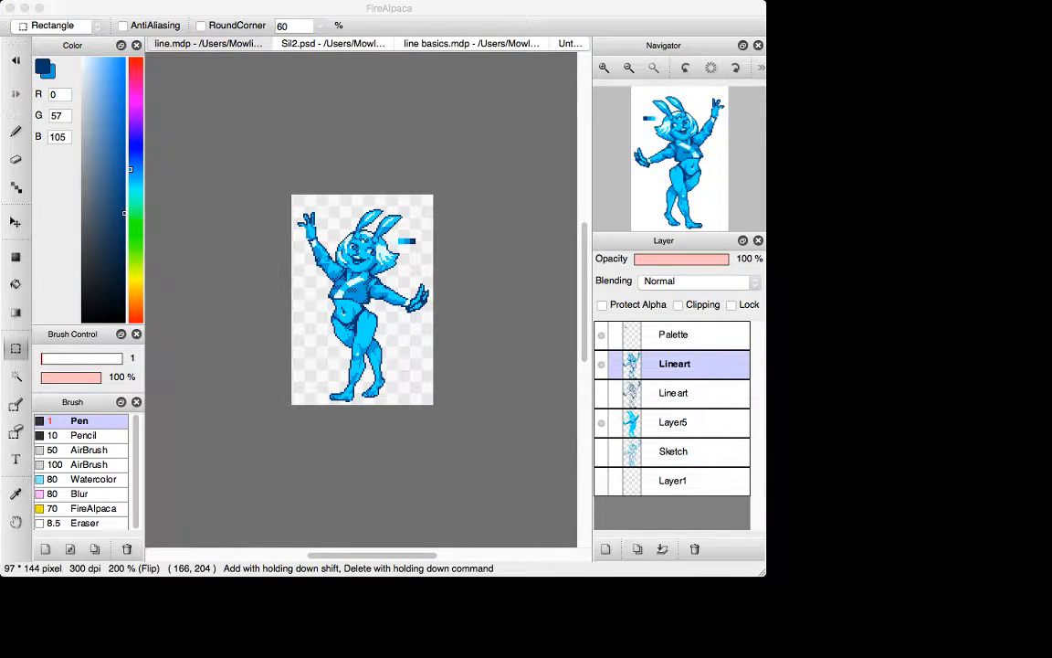
click(223, 462)
key(super+z)
key(super+z)
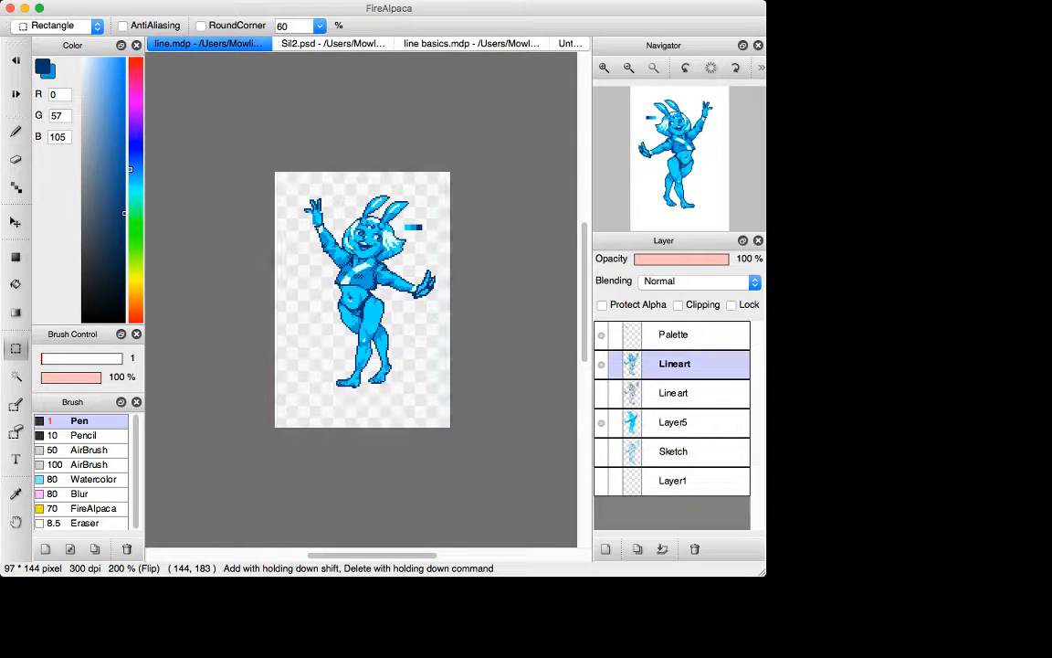
- Refine the raised hand's finger outlines in dark blue, adding another finger on the outer side of the palm
key(super+plus)
key(super+plus)
key(super+plus)
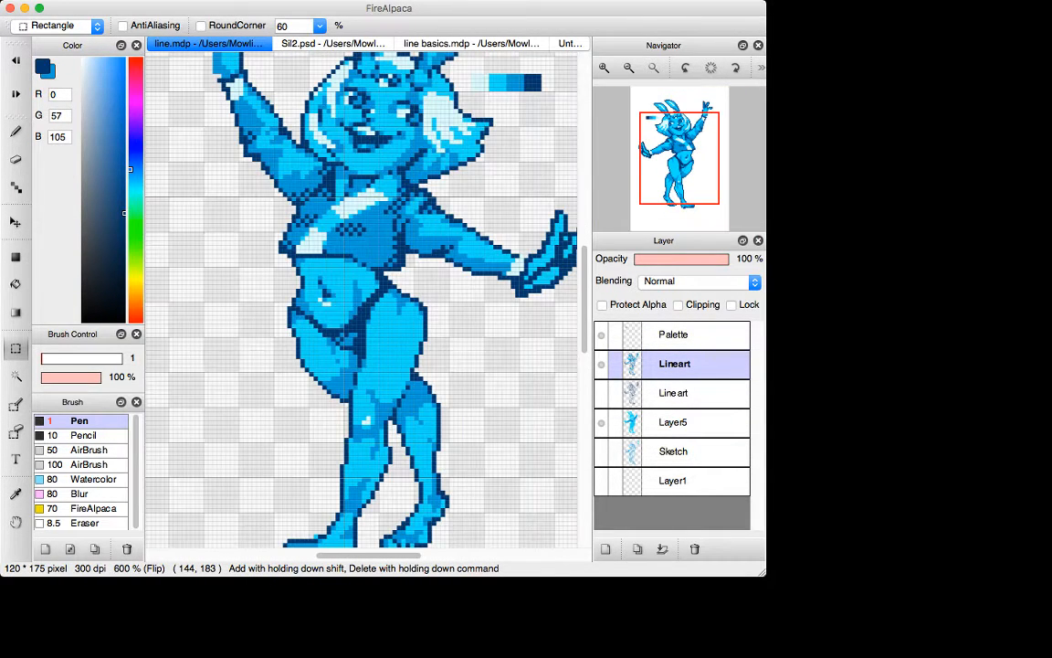
drag(584, 255, 585, 228)
click(15, 187)
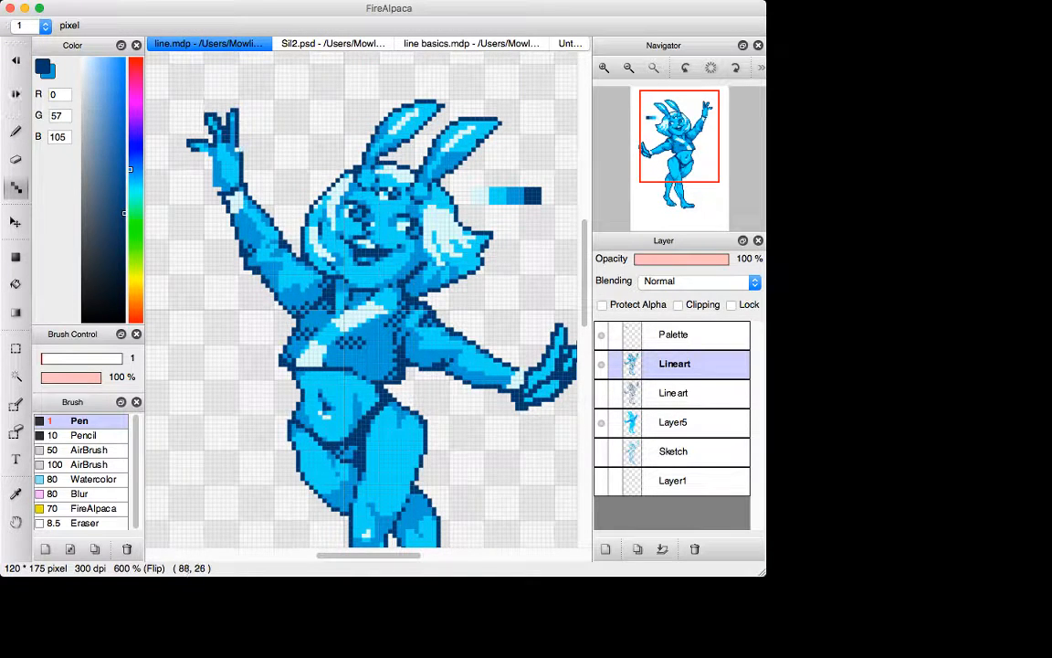
key(b)
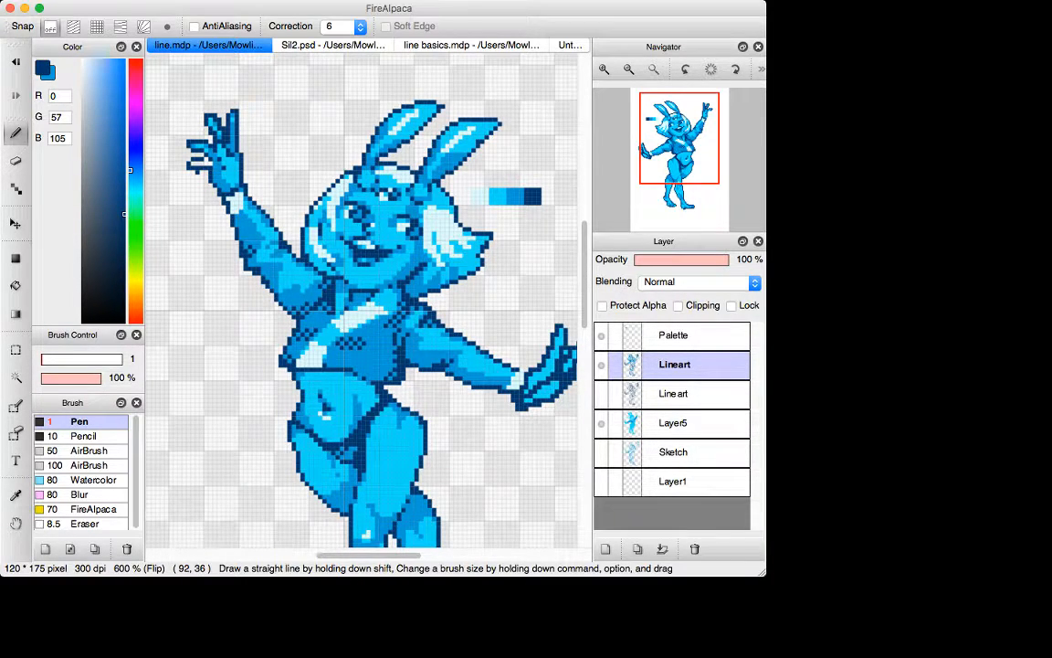
- Fill the empty area in the raised hand's outer fingers with the hand's light blue (8, 222, 250)
key(e)
key(i)
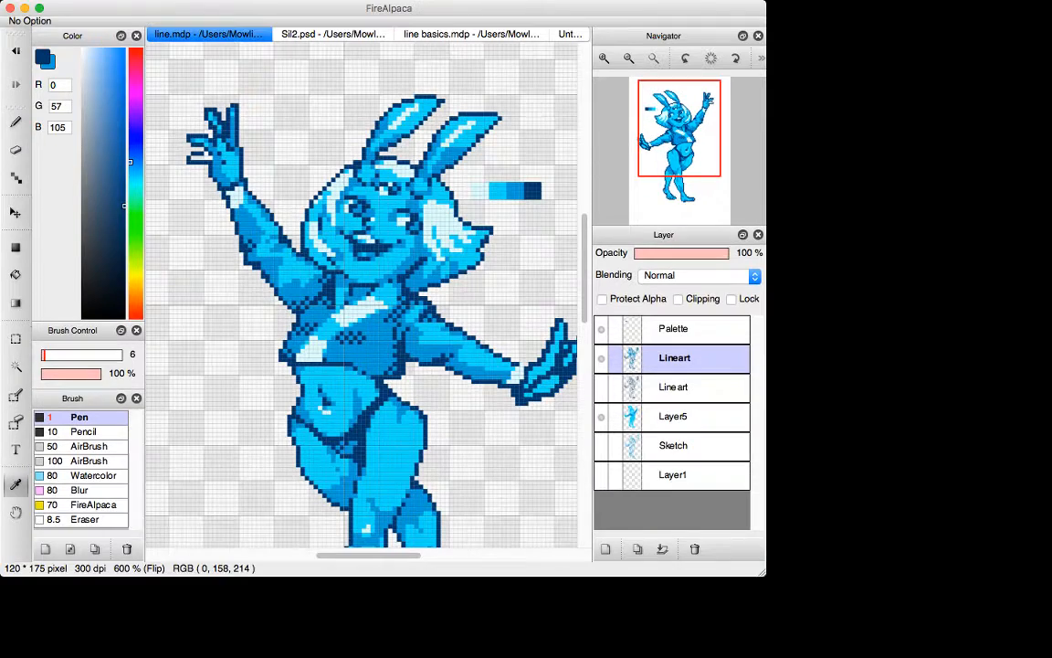
click(215, 166)
key(g)
click(203, 163)
key(d)
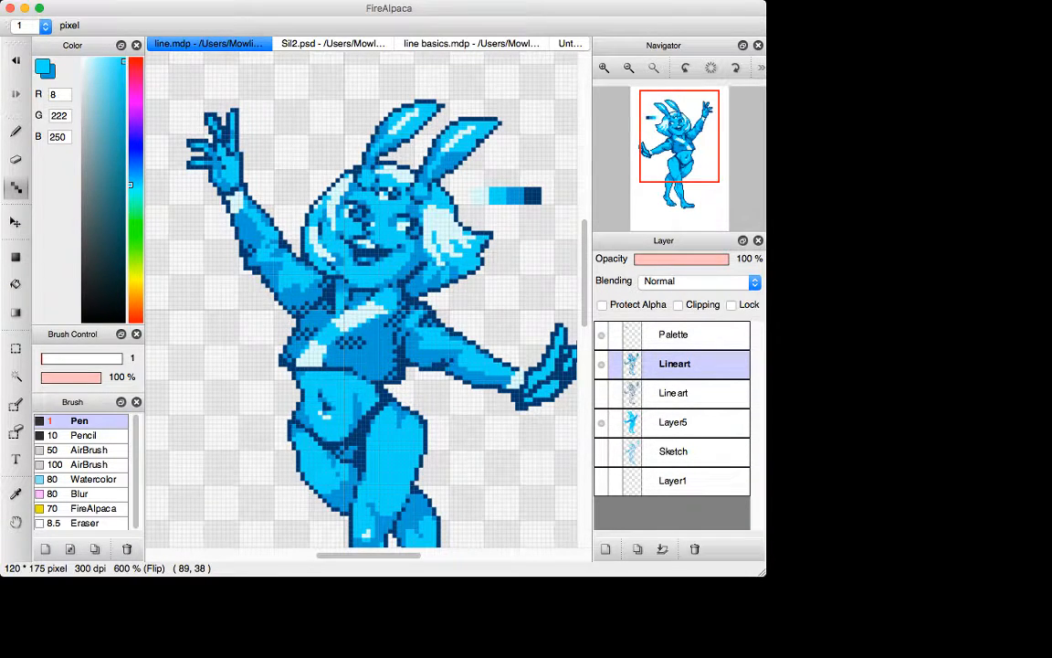
- Examine the refined hand's silhouette within the full figure at reduced and enlarged scale
key(super+minus)
key(super+minus)
key(super+minus)
key(super+minus)
key(super+minus)
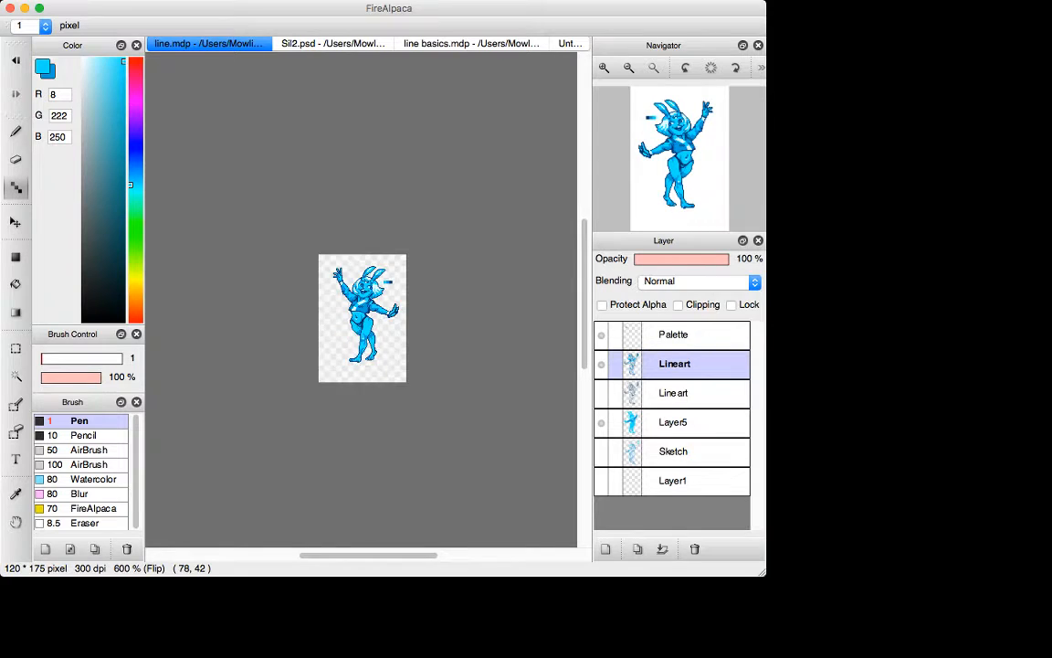
key(super+plus)
key(super+plus)
key(super+plus)
key(super+plus)
key(super+plus)
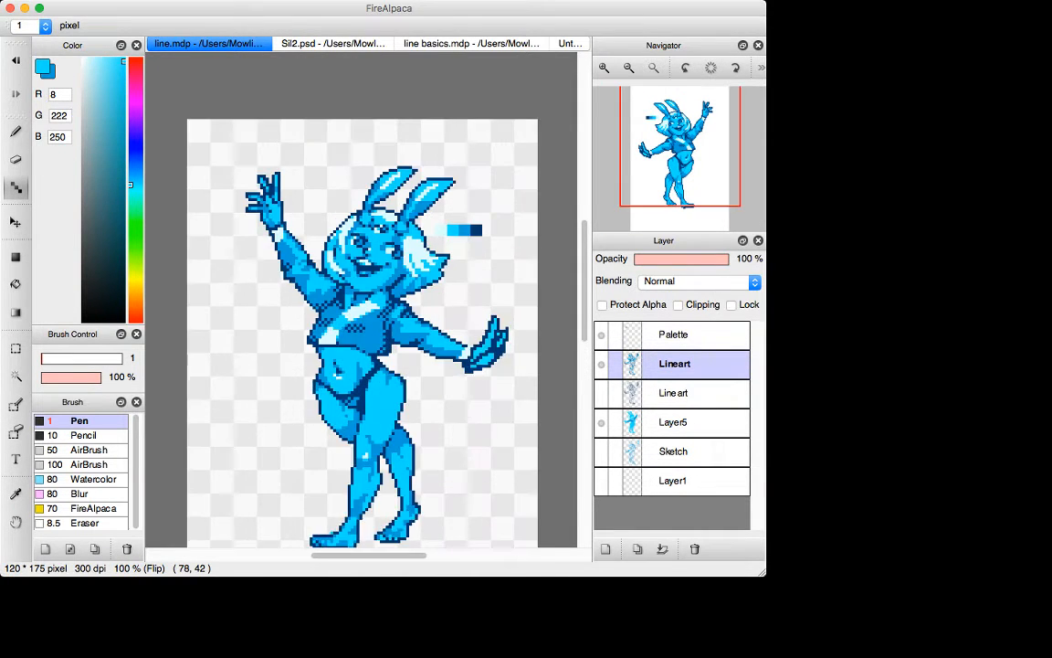
key(i)
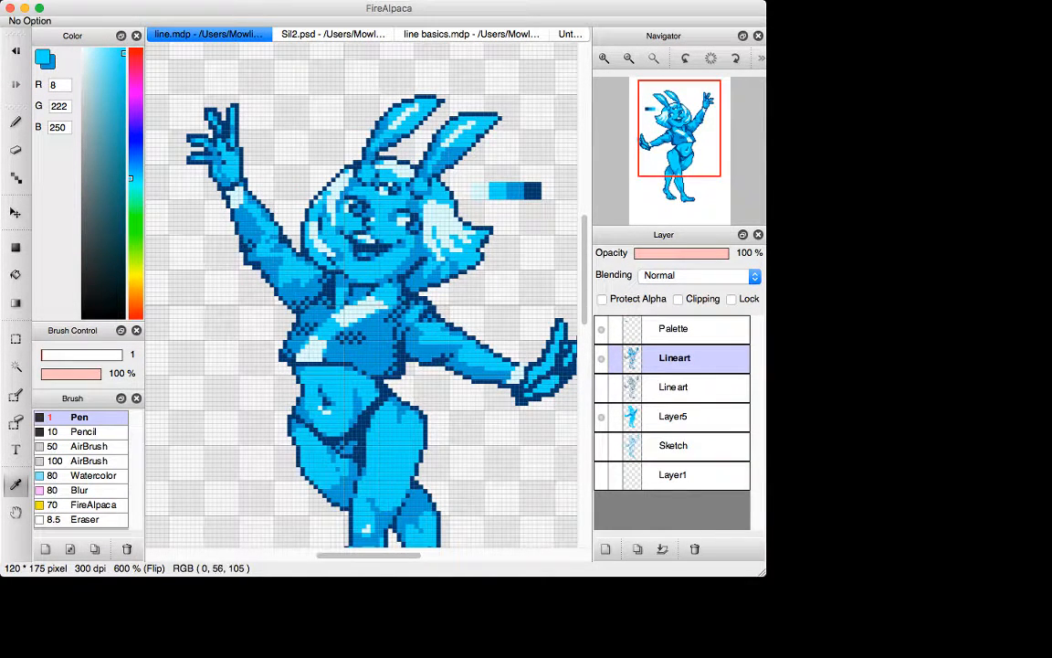
- Paint a highlight on the raised hand's palm in the palette's near-white (221, 253, 255)
click(481, 191)
key(x)
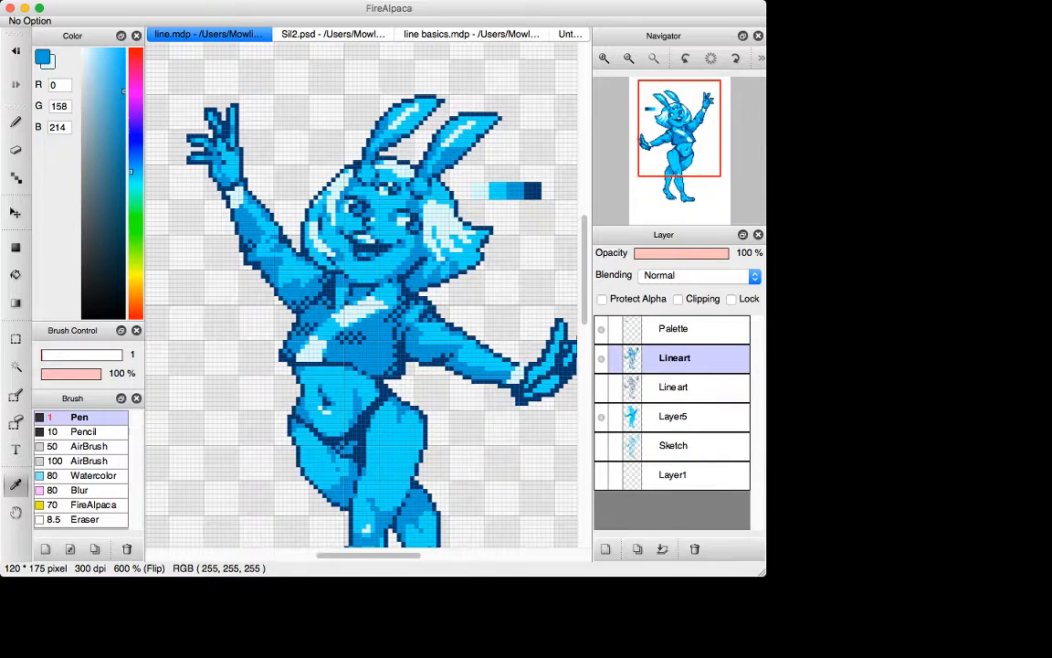
click(532, 191)
key(x)
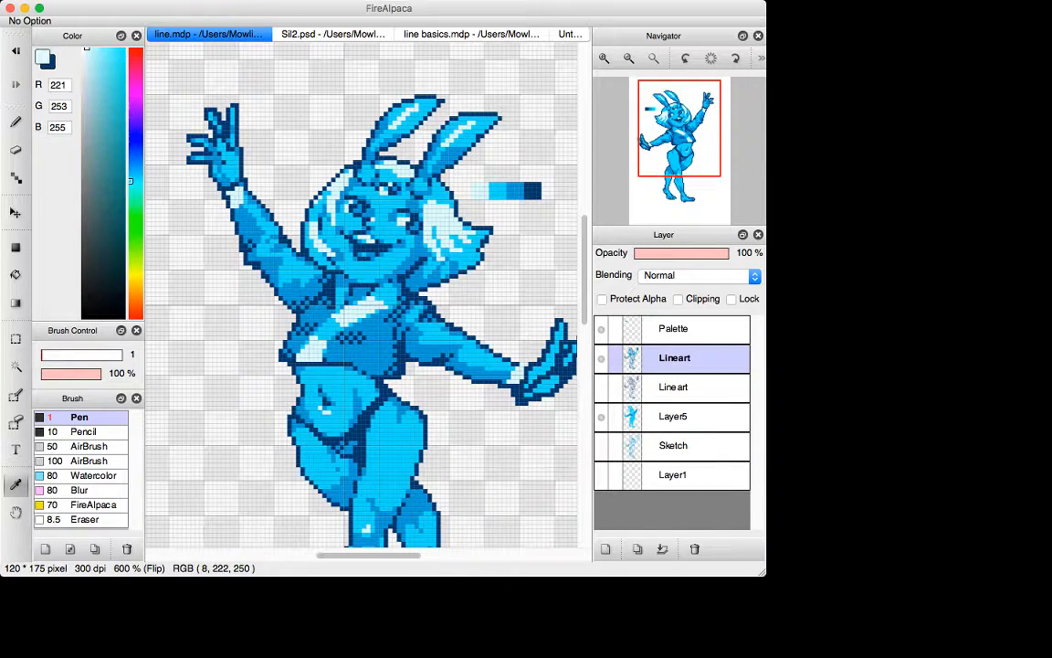
key(d)
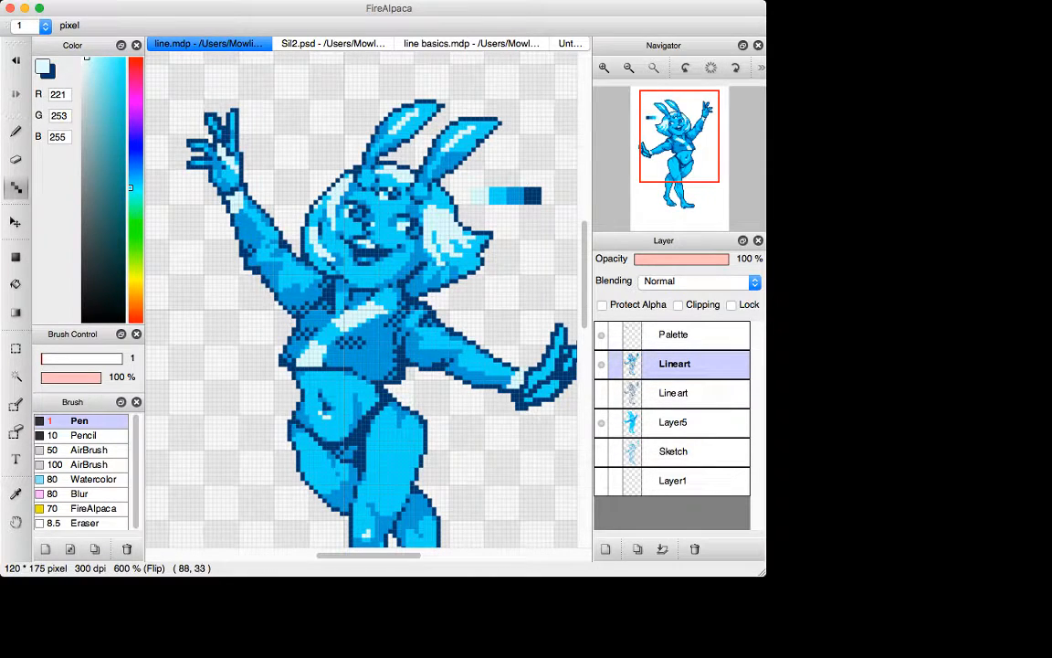
- Shade the raised hand's fingers and palm edge with the mid blue (0, 158, 214)
alt+click(211, 144)
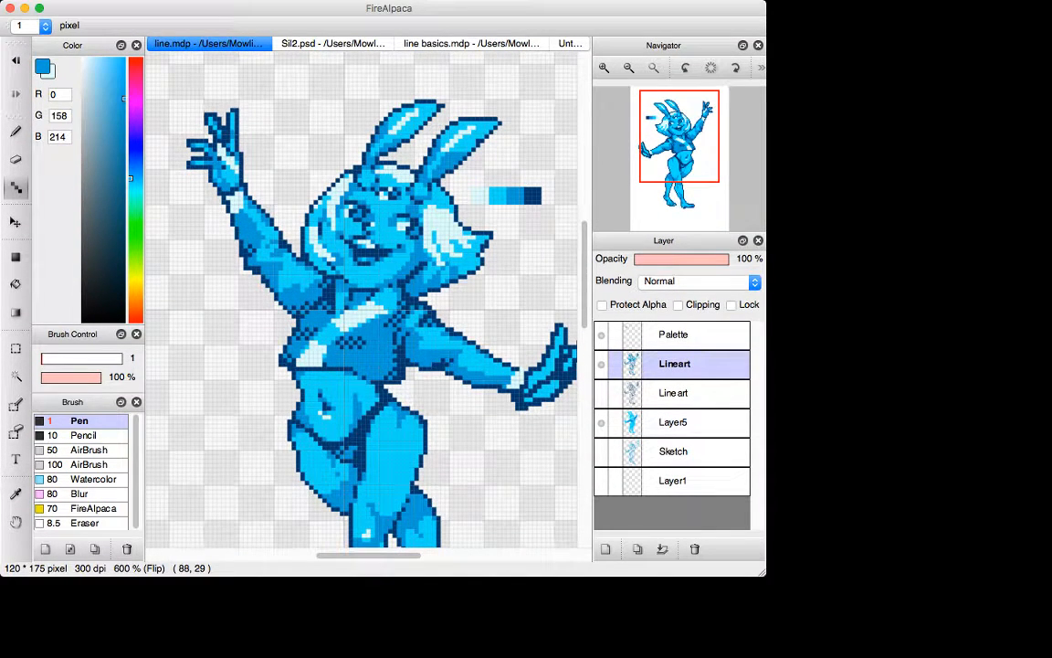
key(e)
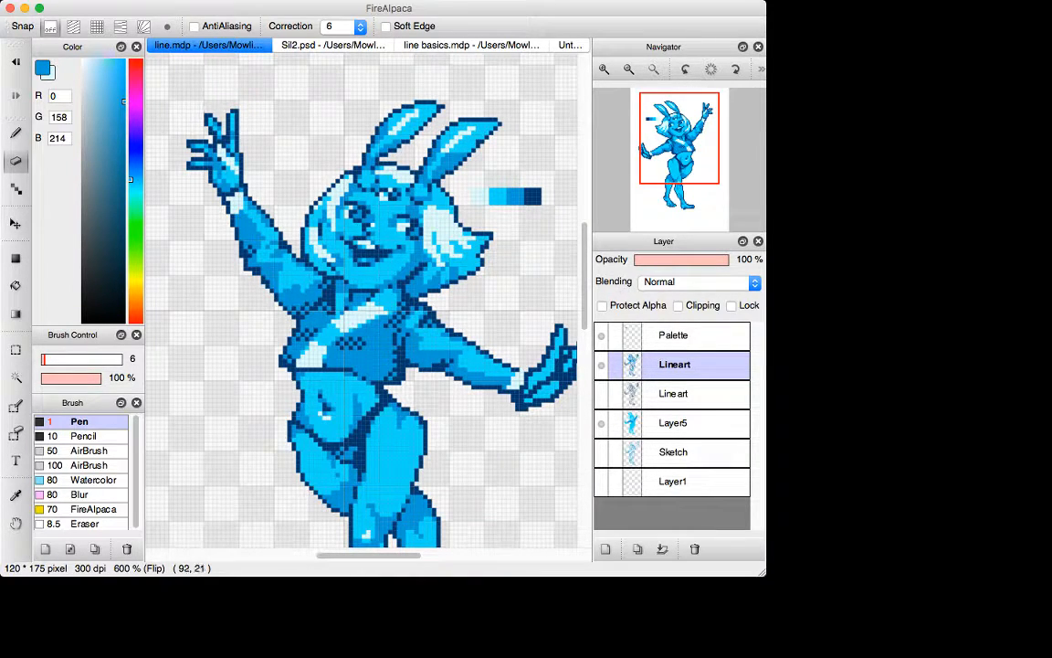
key(n)
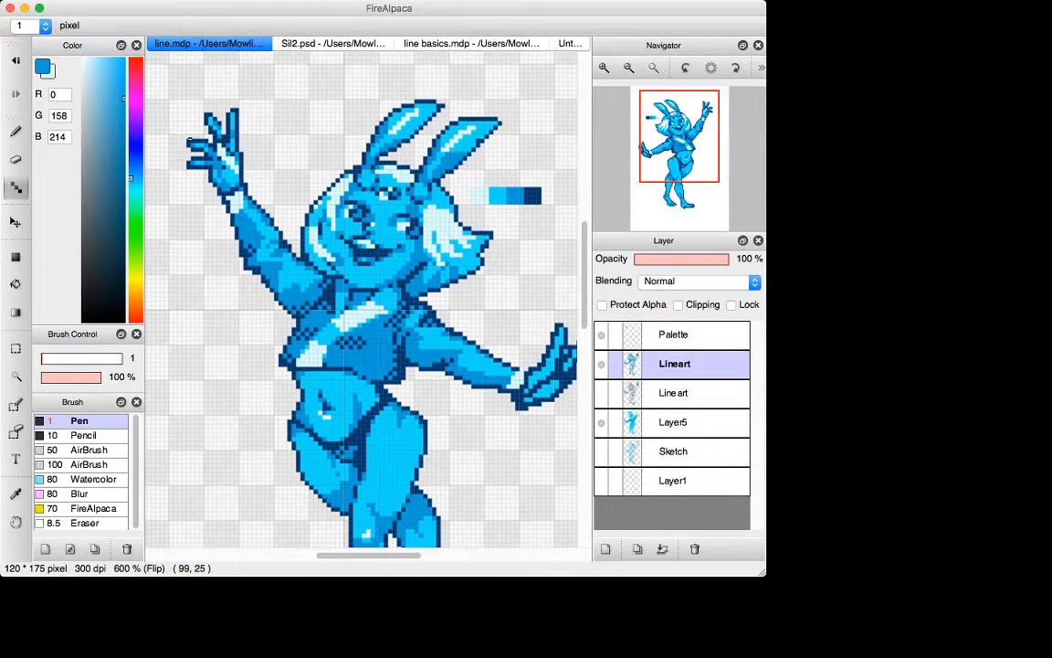
key(x)
drag(189, 142, 202, 142)
key(super+z)
key(x)
key(super+z)
click(234, 114)
click(235, 111)
drag(234, 114, 235, 126)
drag(240, 156, 239, 168)
key(super+z)
click(240, 162)
- Examine the shaded raised hand within the whole figure at 100% and 600% scale
key(super+minus)
key(super+minus)
key(super+minus)
key(super+minus)
key(super+minus)
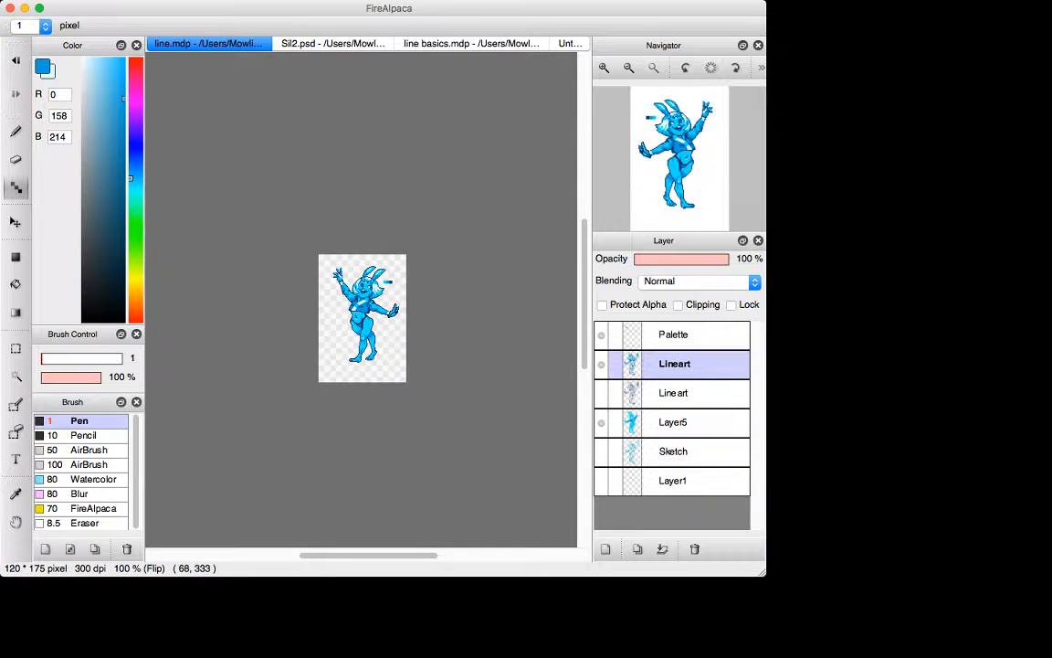
key(super+plus)
key(super+plus)
key(super+plus)
key(super+plus)
key(super+plus)
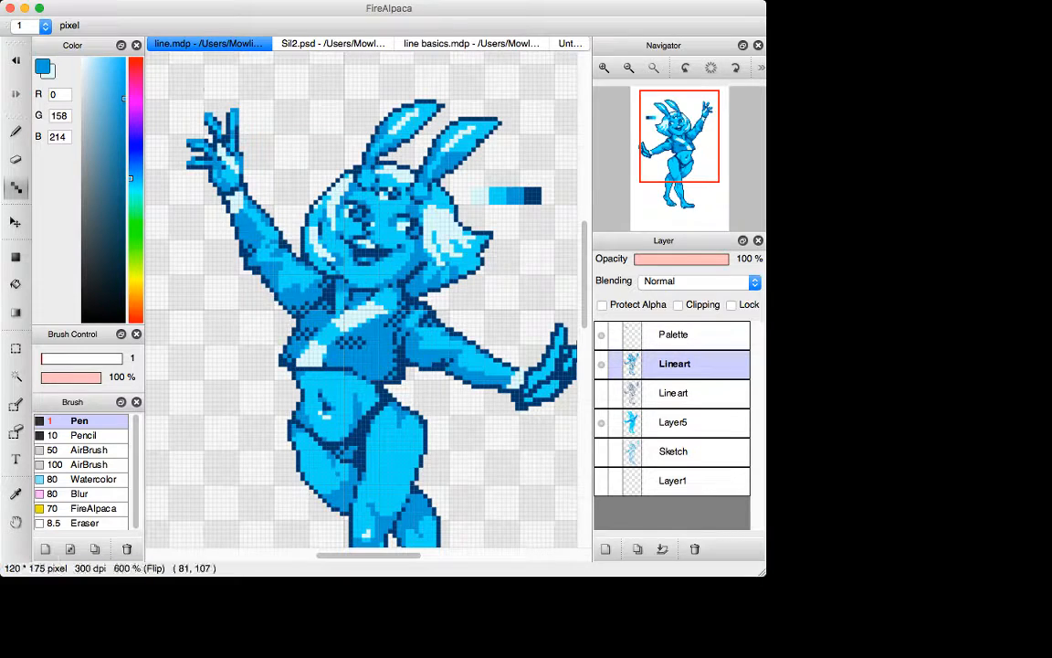
key(super+Tab)
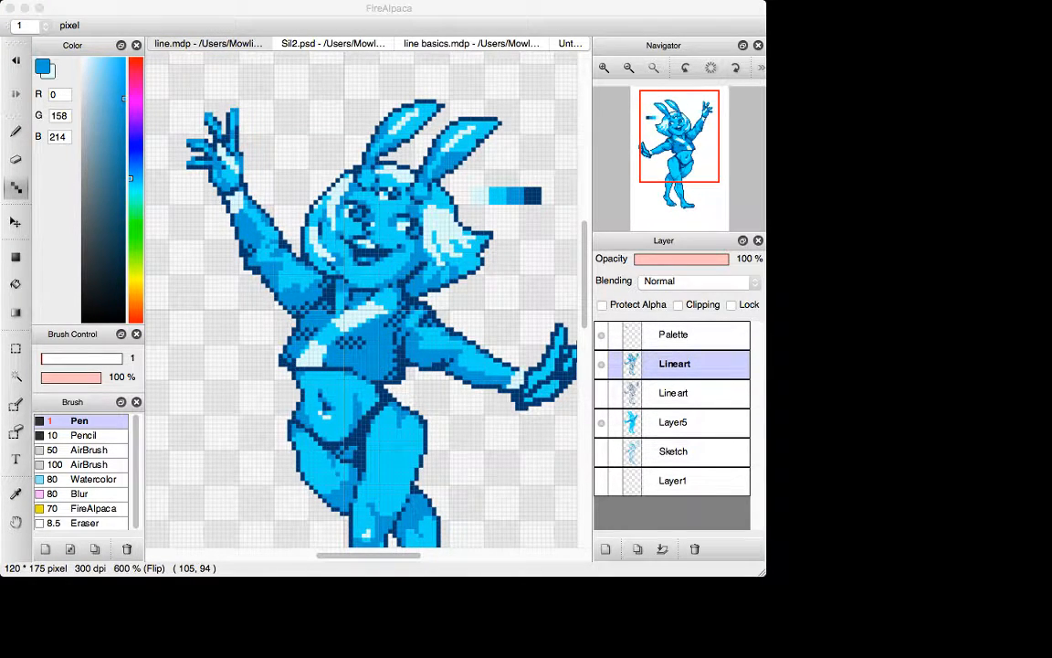
- Delete the outstretched hand's line art beyond the wrist band from the Lineart layer
drag(368, 555, 390, 556)
scroll(342, 297, down, 5)
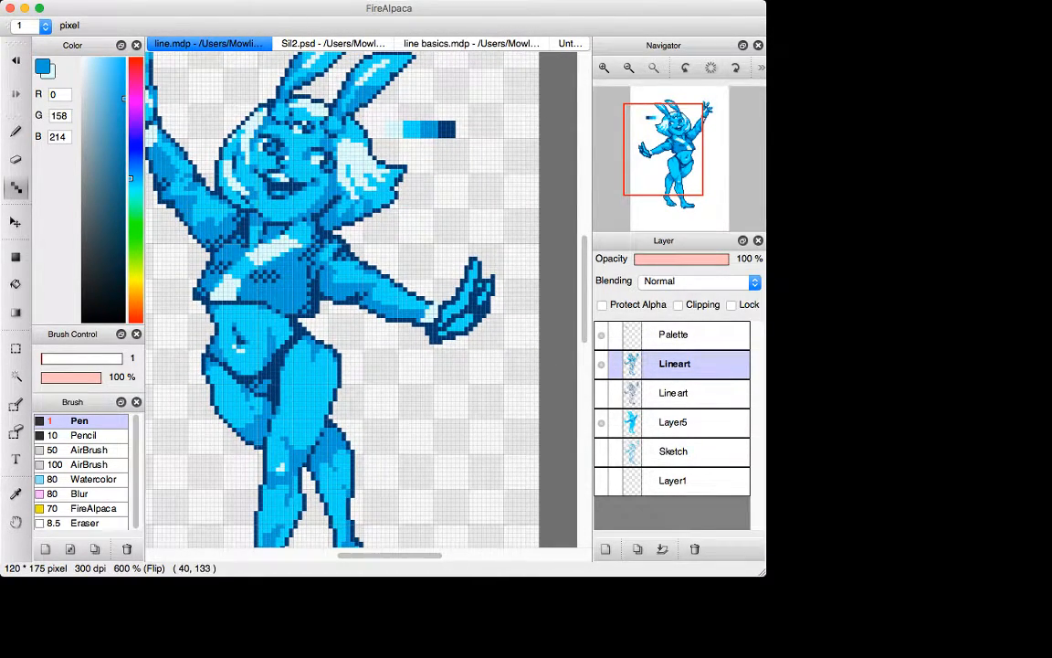
scroll(361, 297, left, 3)
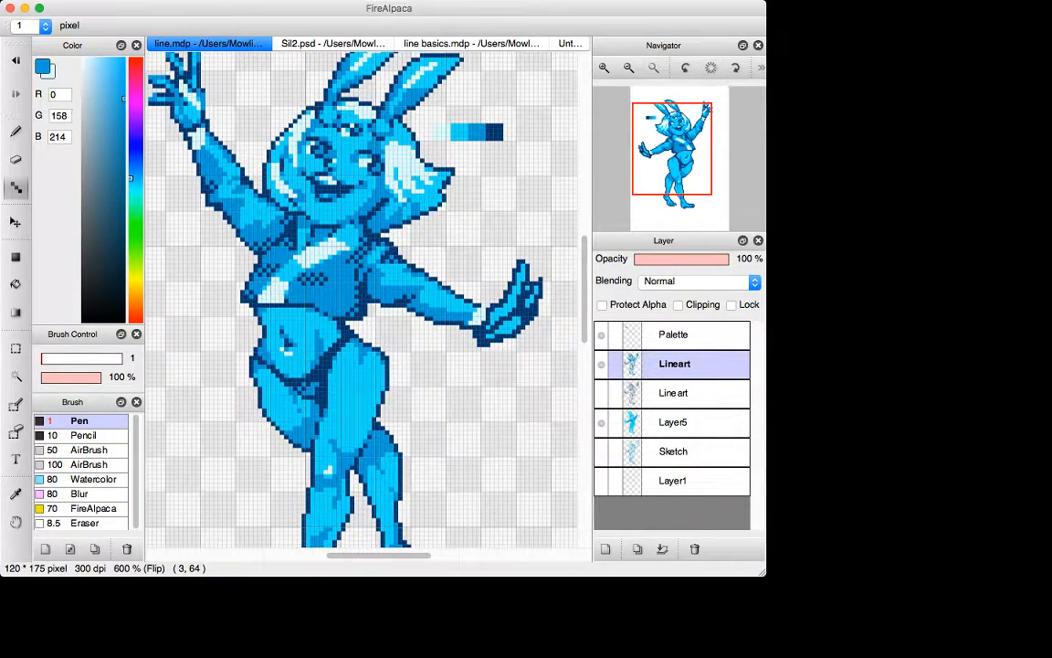
scroll(361, 296, up, 3)
key(m)
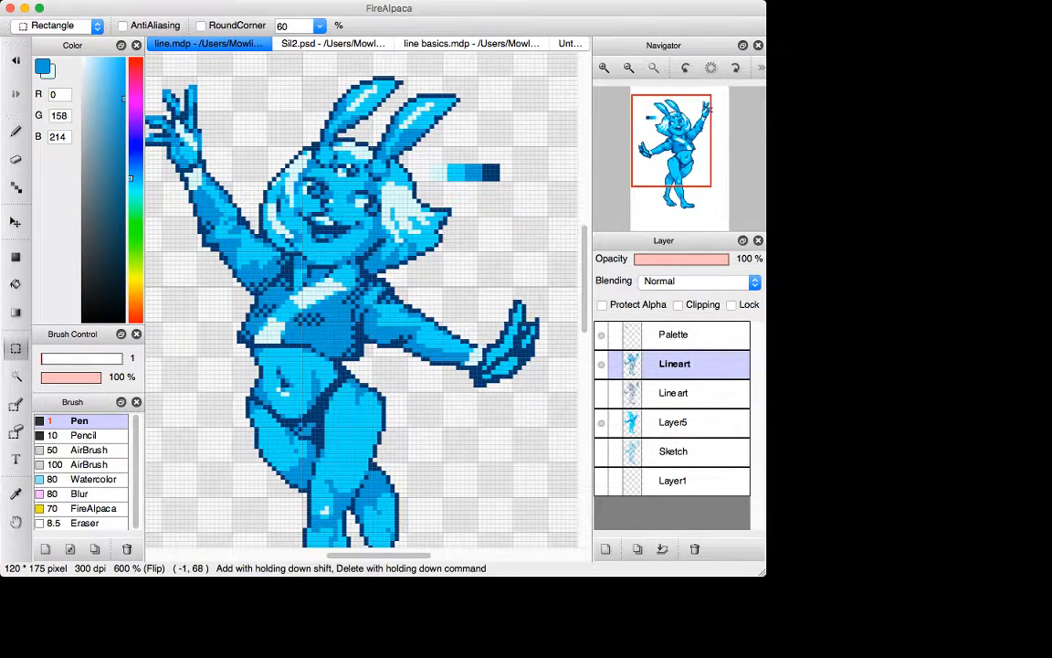
drag(482, 283, 560, 405)
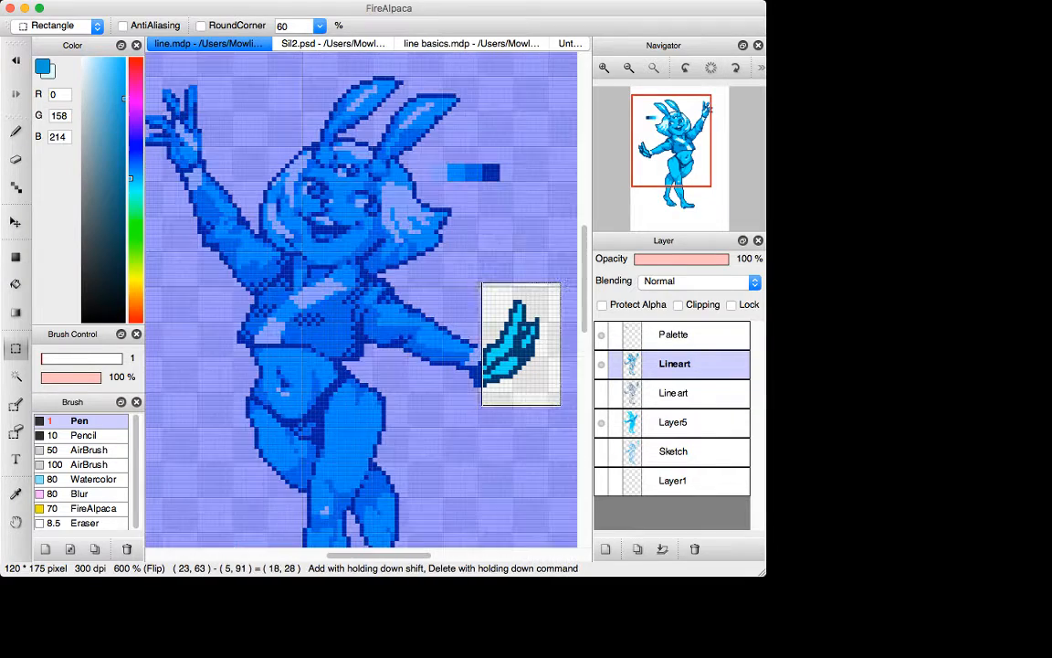
drag(470, 369, 508, 418)
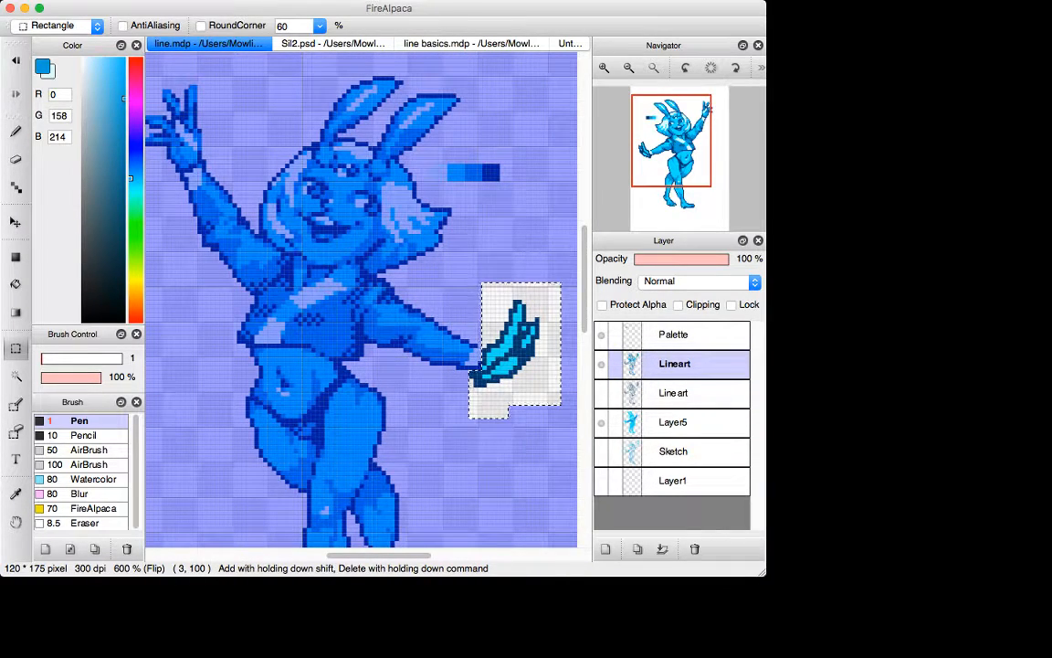
key(Delete)
key(super+d)
- Remove the outstretched hand's flat light blue fill from Layer5 and return to the Lineart layer
key(w)
click(512, 366)
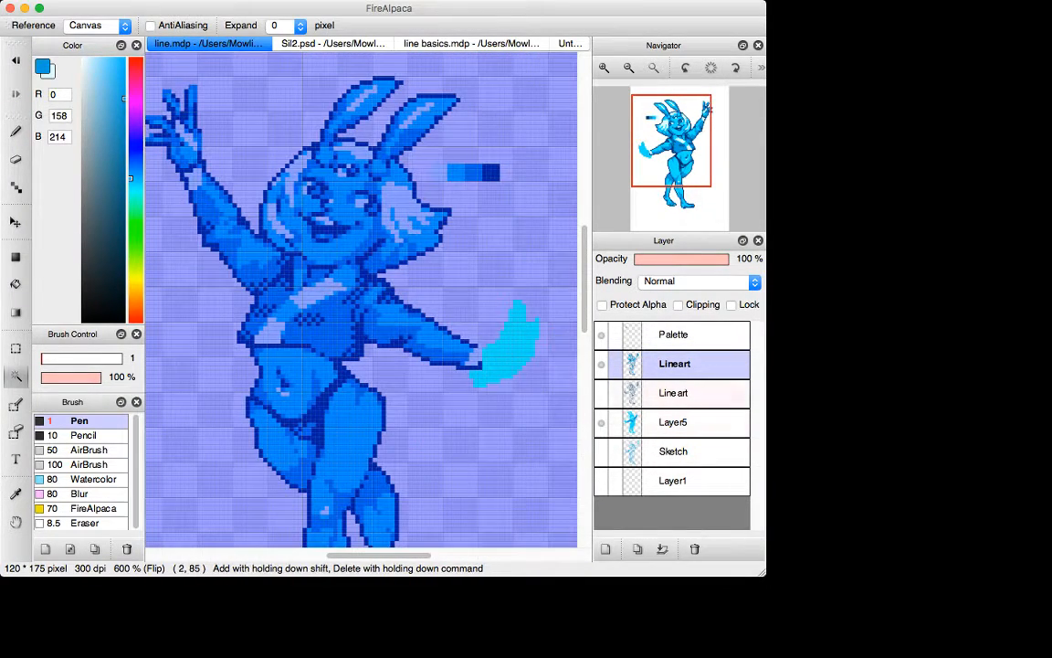
click(673, 422)
key(Delete)
key(super+d)
click(674, 363)
- Draw a new outstretched hand with spread fingers beyond the wrist band in mid blue (0, 158, 214)
key(i)
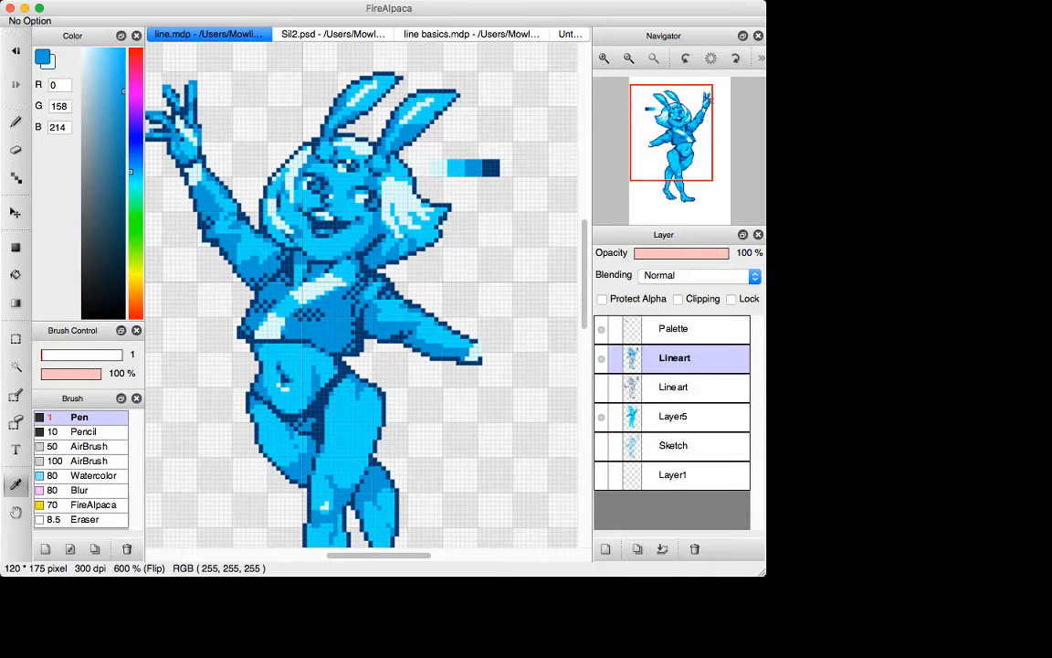
click(456, 168)
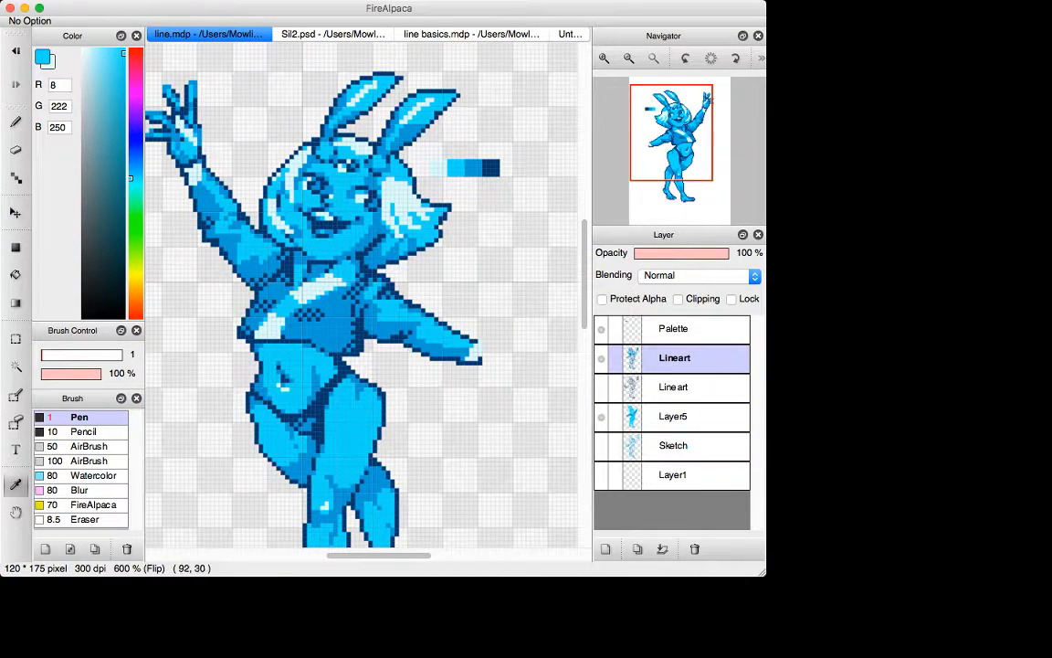
click(473, 169)
key(shift+b)
mouse_move(484, 346)
mouse_down()
mouse_move(525, 314)
mouse_move(505, 331)
mouse_move(537, 334)
mouse_move(518, 343)
mouse_move(528, 350)
mouse_move(514, 374)
mouse_move(503, 354)
mouse_up()
key(super+z)
click(535, 338)
- Clean up the new hand's finger shapes and fill the gaps in its palm with mid blue
key(e)
click(520, 371)
key(e)
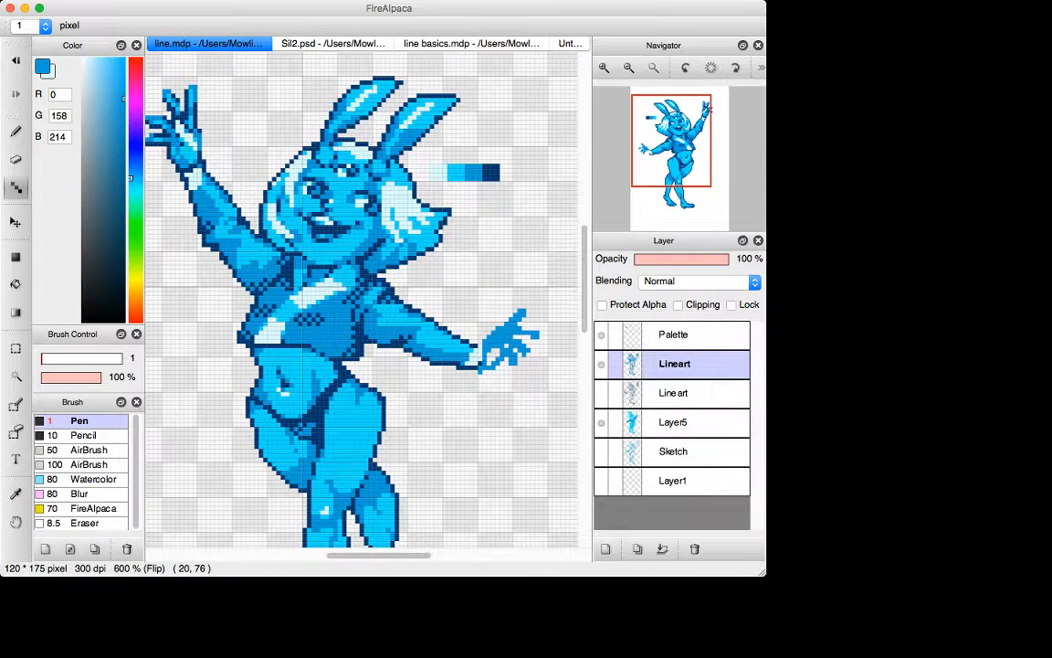
key(e)
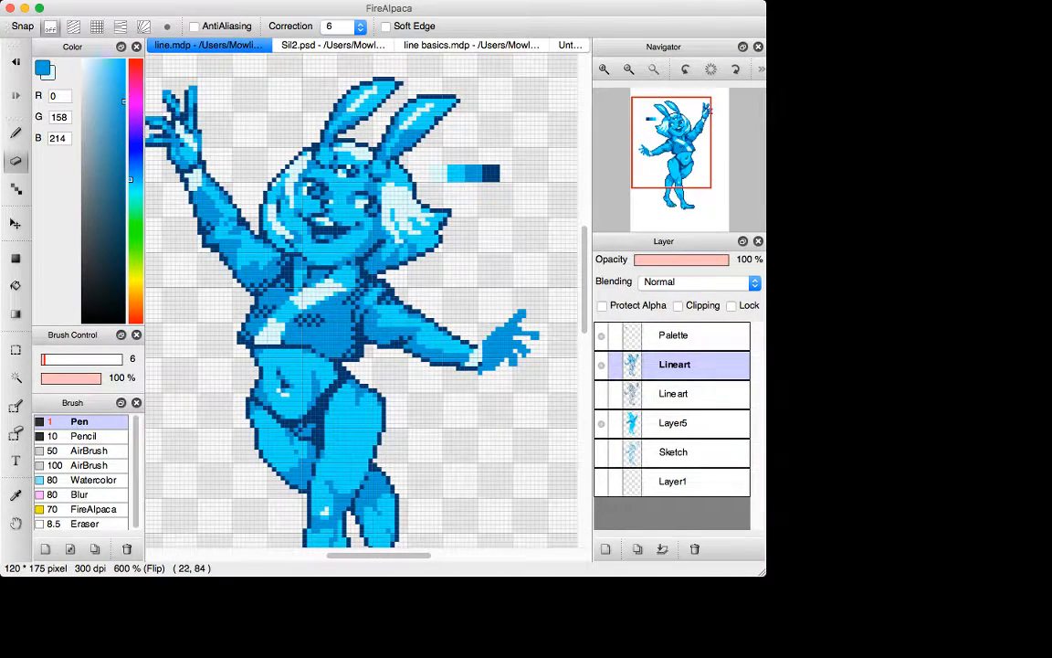
key(x)
key(e)
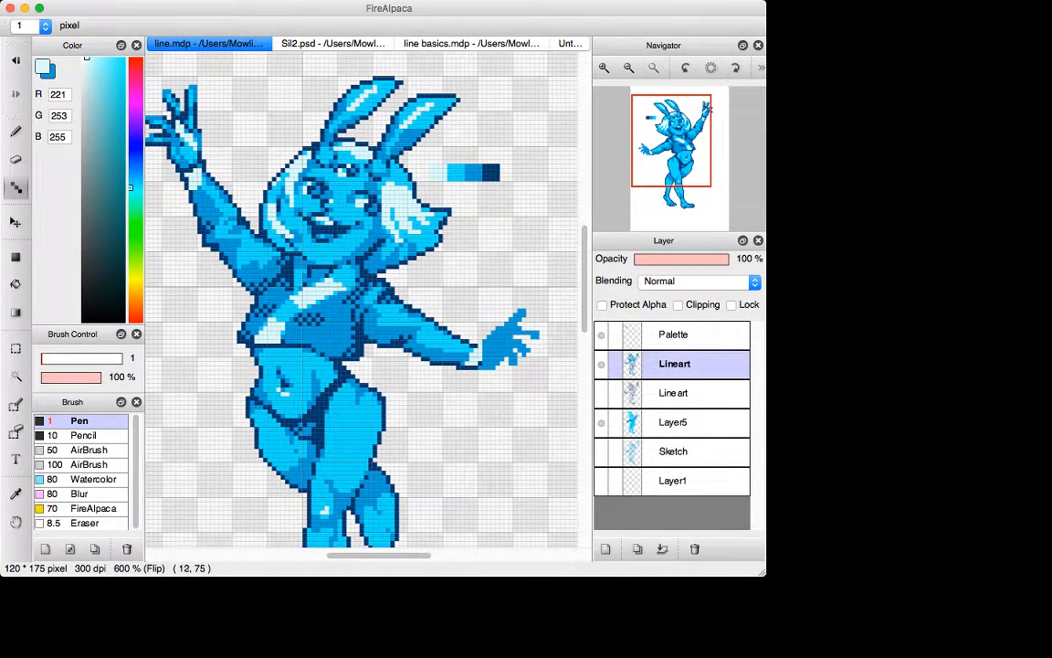
key(x)
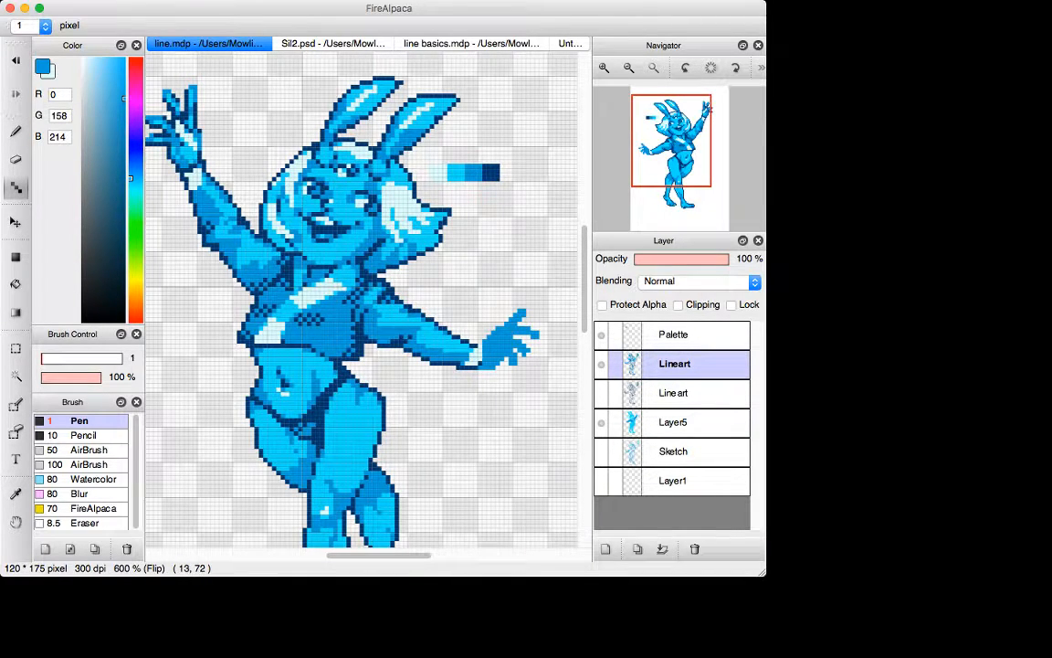
- Paint the lit areas of the outstretched hand's palm and fingers in light blue (8, 222, 250)
key(i)
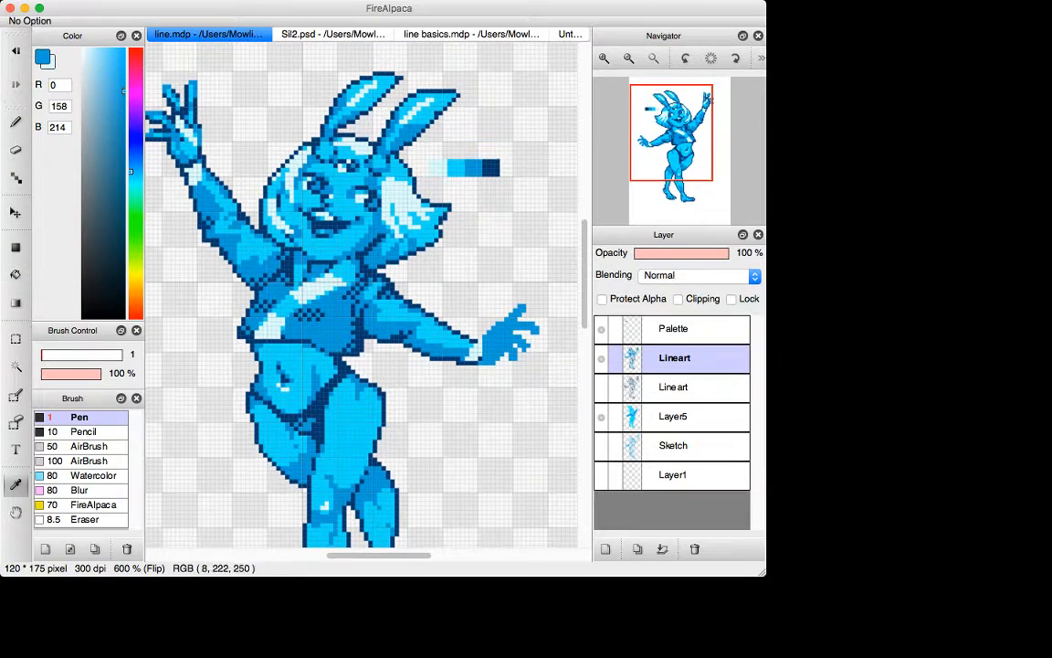
click(178, 509)
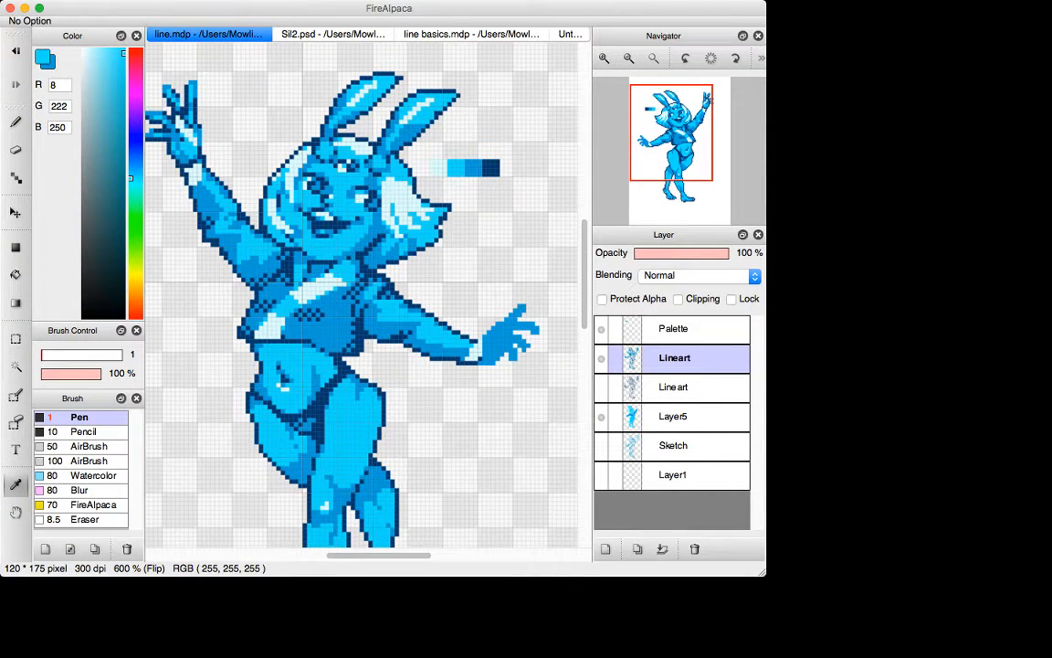
key(d)
mouse_move(520, 340)
mouse_down()
mouse_move(504, 346)
mouse_move(518, 336)
mouse_up()
click(515, 334)
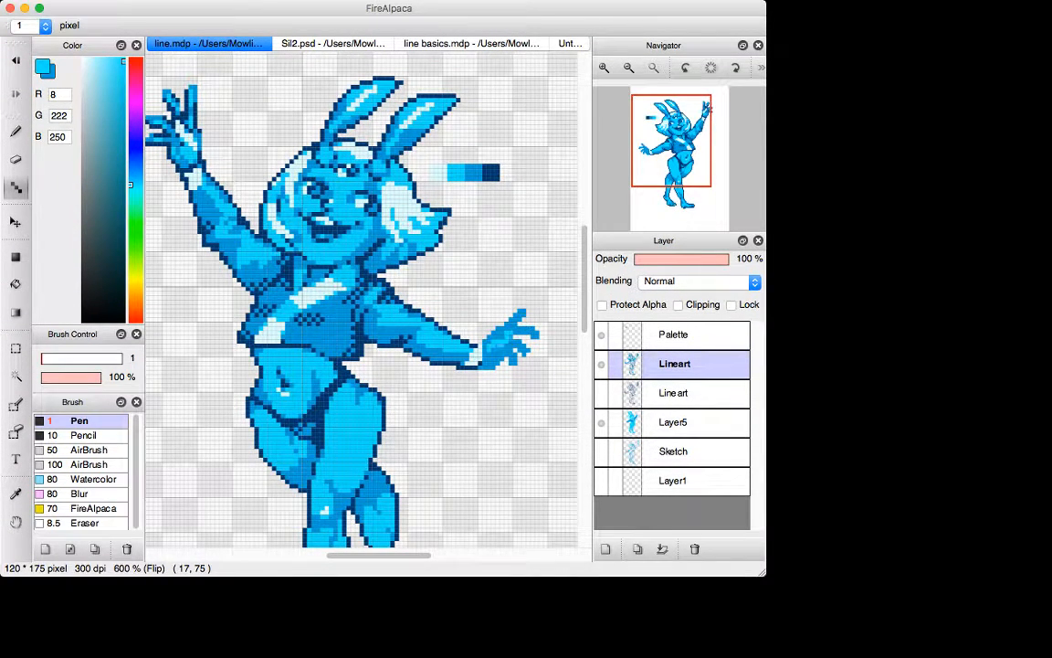
key(super+z)
click(501, 341)
- Refine the outstretched hand's finger shading, alternating mid blue (0, 158, 214) and light blue (8, 222, 250)
key(i)
key(x)
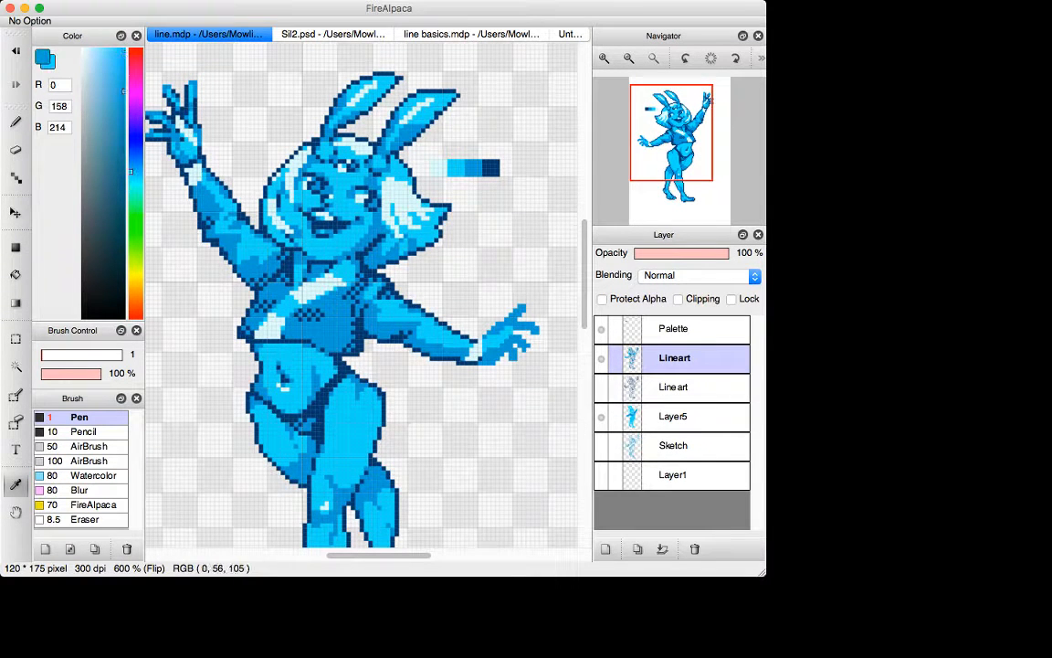
key(x)
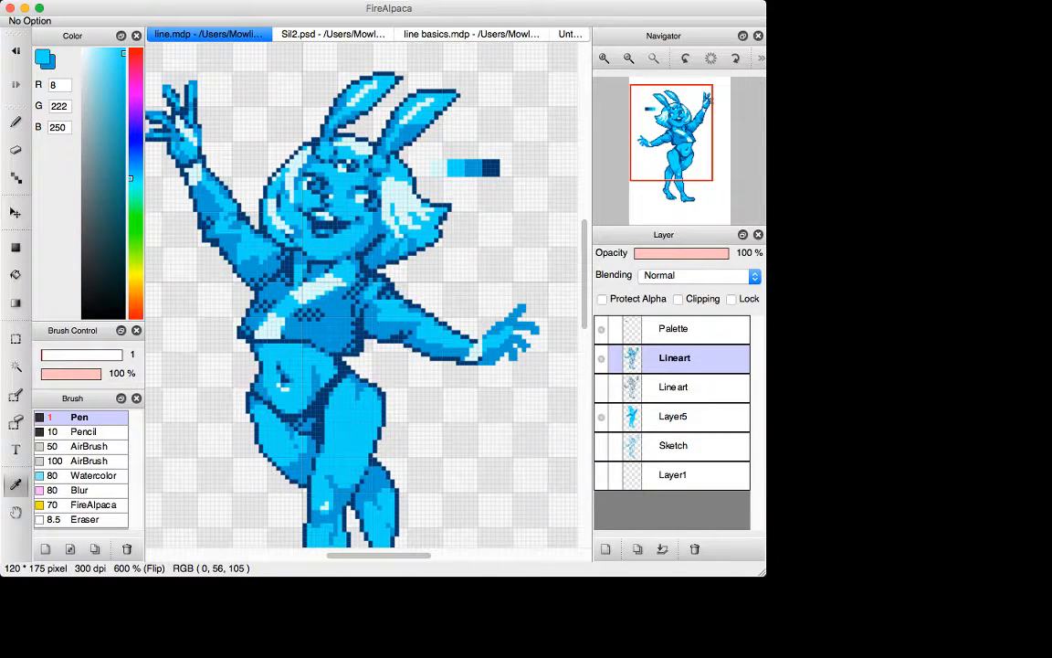
key(n)
key(x)
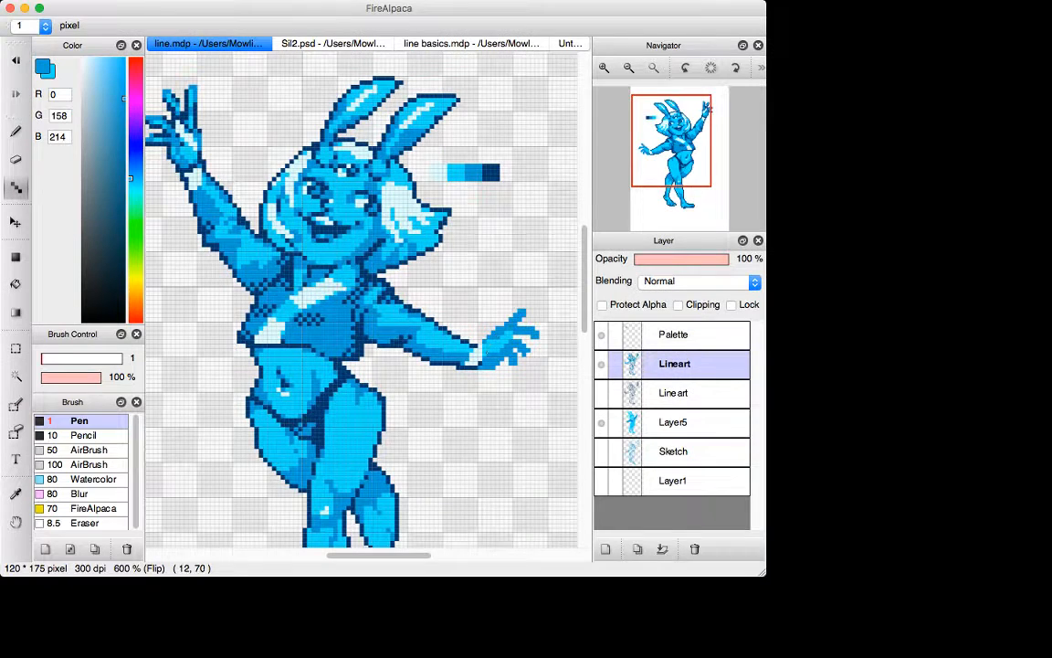
key(x)
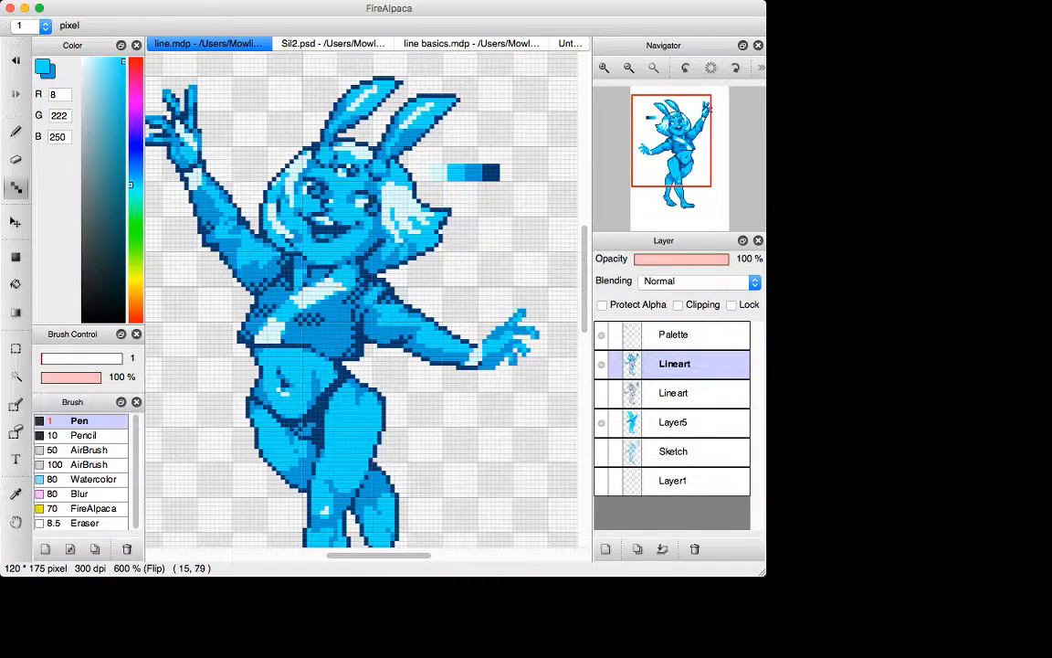
- Outline the outstretched hand's upper edge and separate its fingers with dark blue (0, 57, 105) pixels
key(i)
click(472, 362)
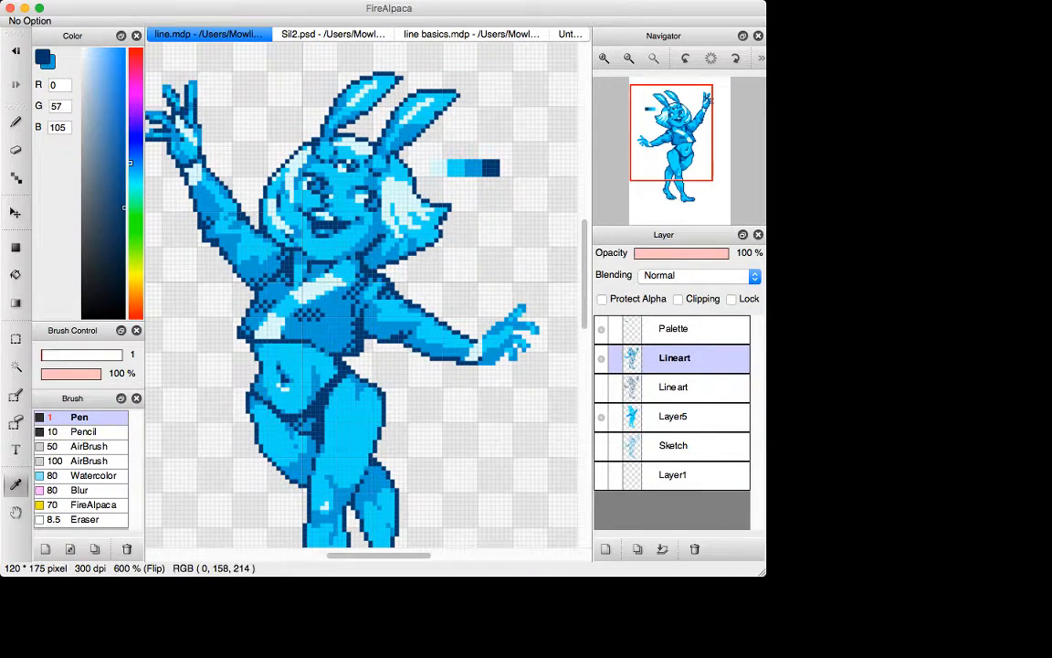
key(super+Up)
key(d)
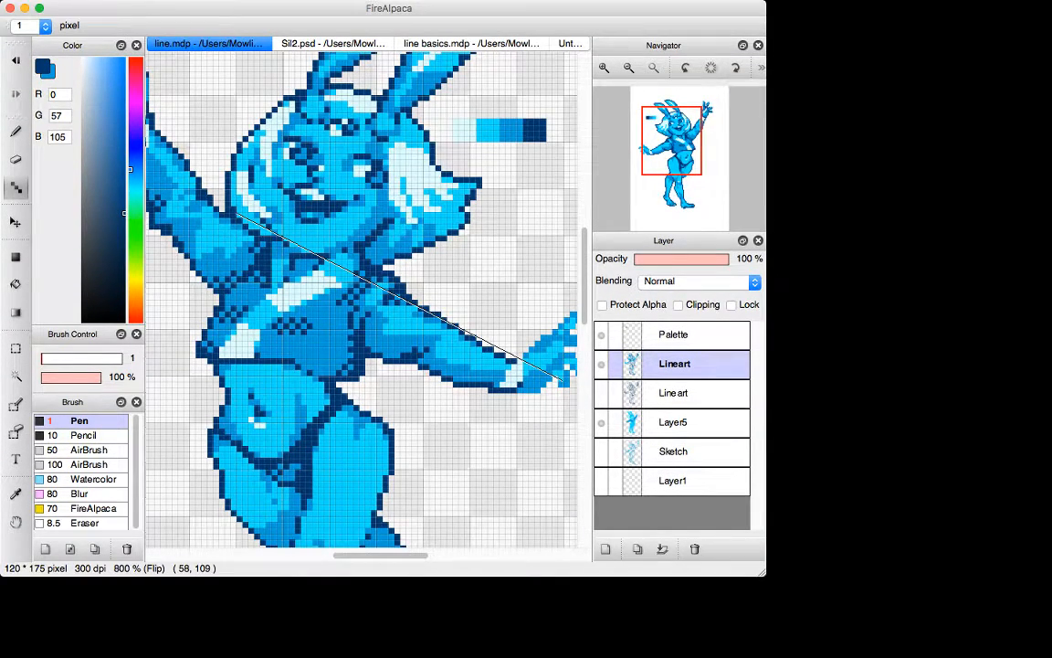
drag(361, 556, 385, 555)
drag(423, 358, 447, 339)
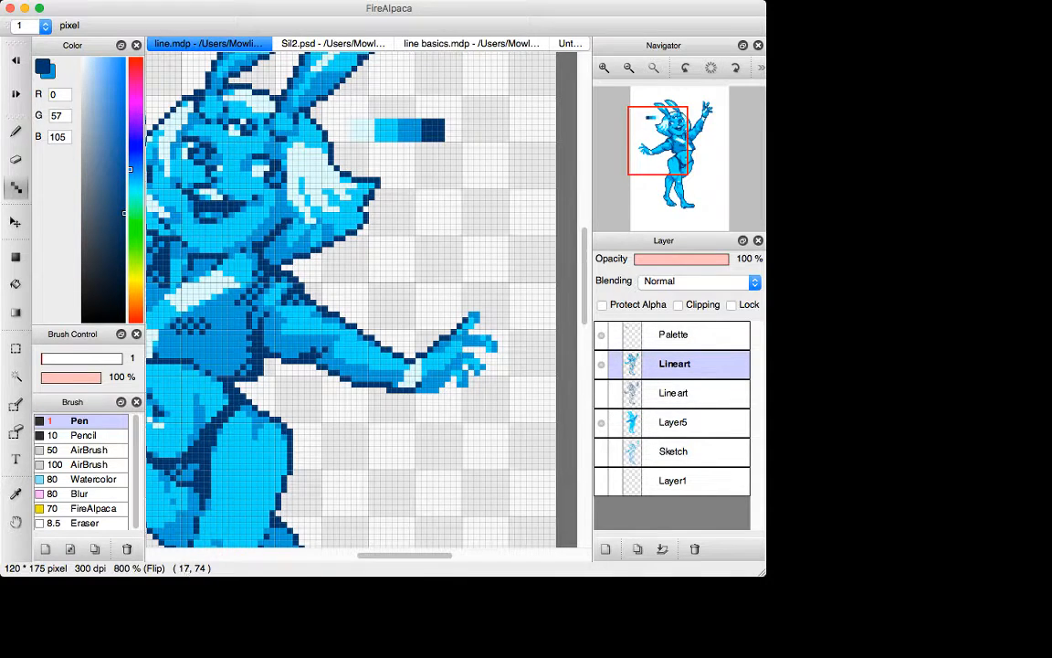
- Outline the lower edge of the outstretched palm in dark blue from the wrist to the fingers
key(b)
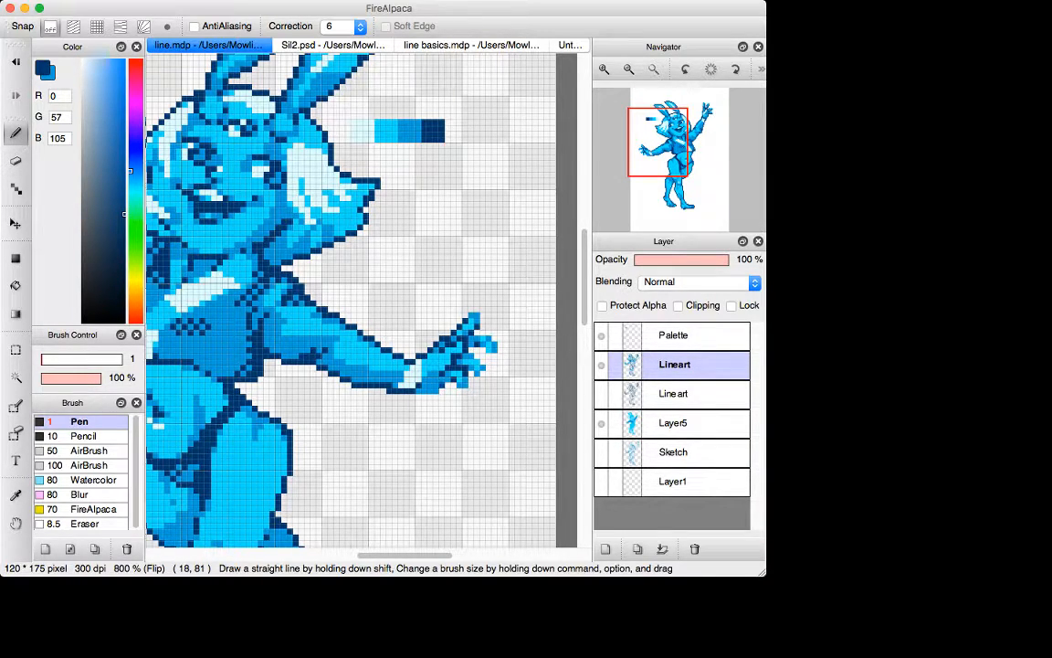
click(449, 384)
drag(439, 390, 430, 391)
key(super+z)
key(super+z)
click(448, 385)
click(442, 390)
click(436, 391)
click(419, 390)
- Add near-white (221, 253, 255) highlight pixels to the outstretched hand's palm and touch them up with light blue (8, 222, 250)
key(x)
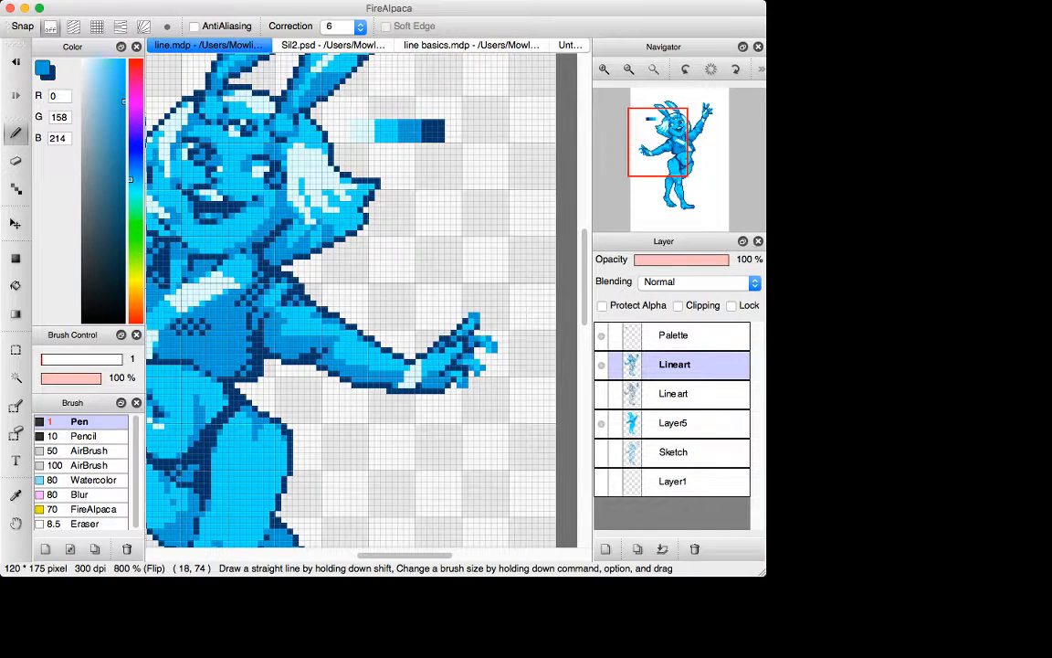
key(i)
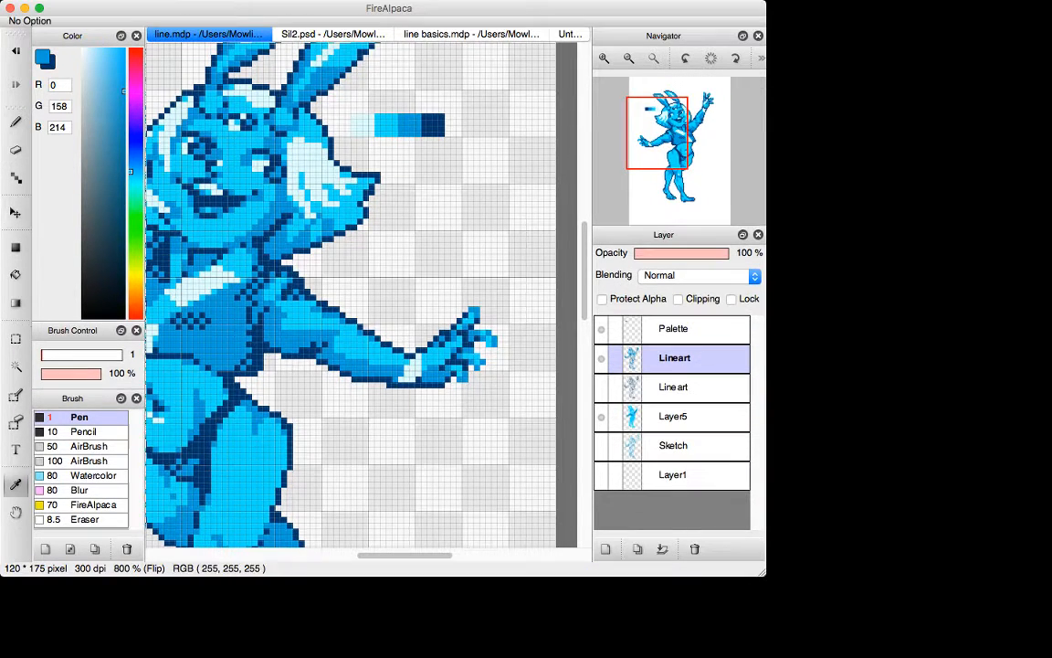
click(362, 131)
key(d)
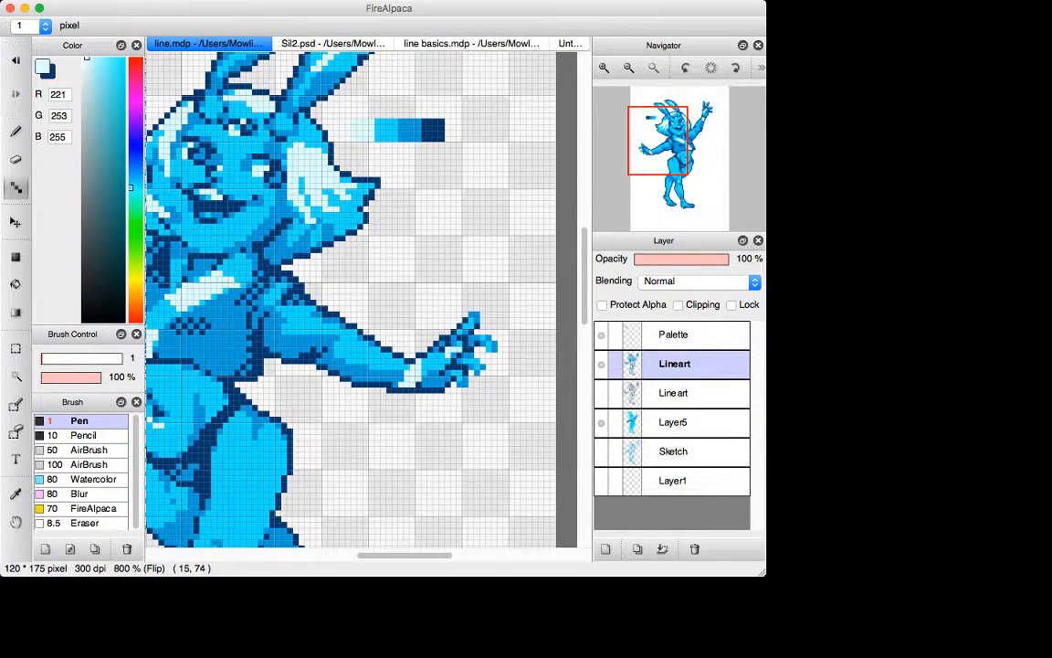
click(442, 355)
key(x)
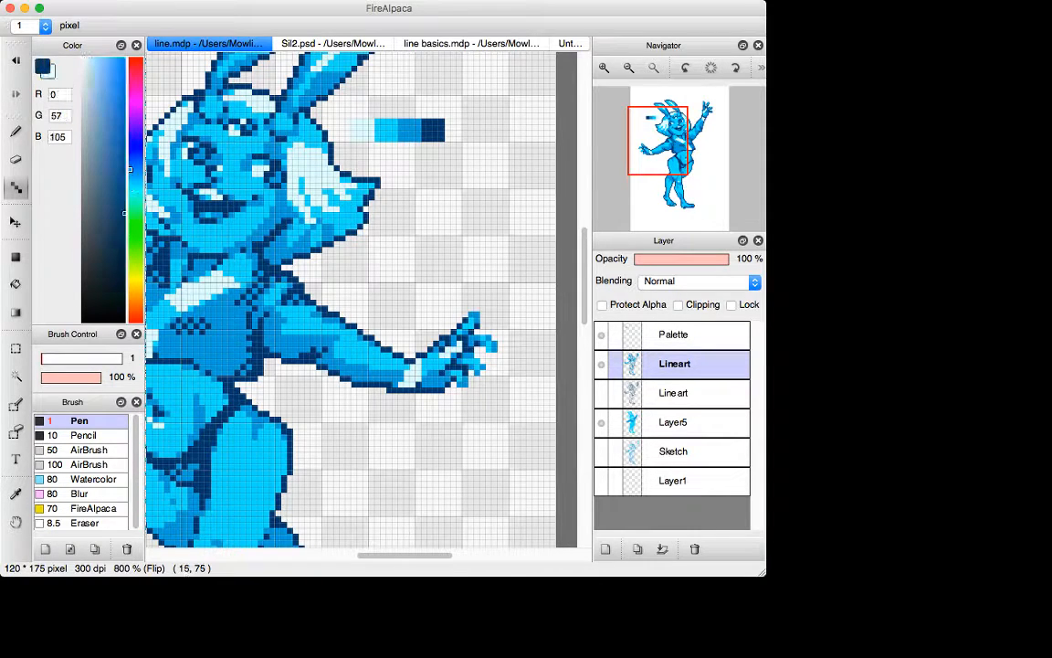
key(i)
click(444, 365)
key(d)
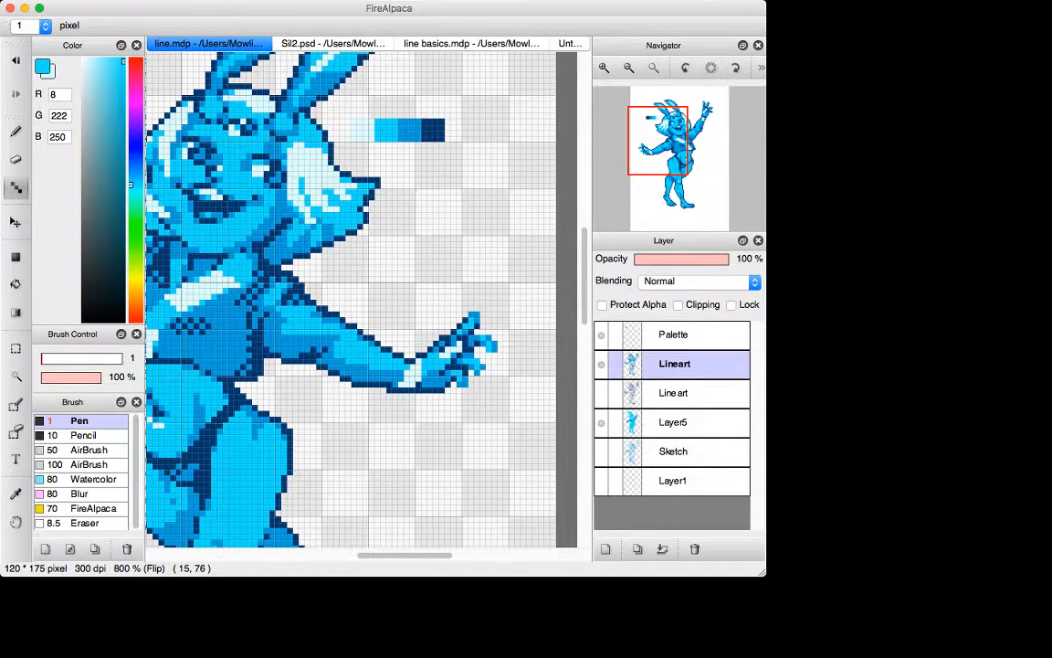
key(x)
key(i)
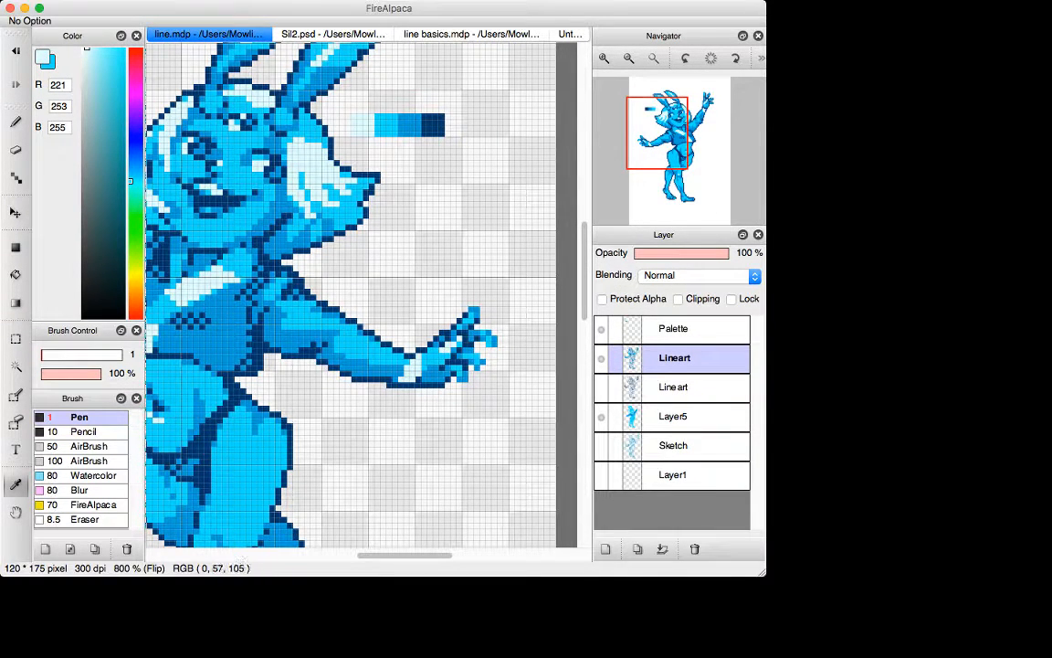
- Touch up the shading between the outstretched hand's fingers with mid blue (0, 158, 214) and light blue (8, 222, 250) pixels
click(459, 354)
click(459, 340)
key(x)
key(d)
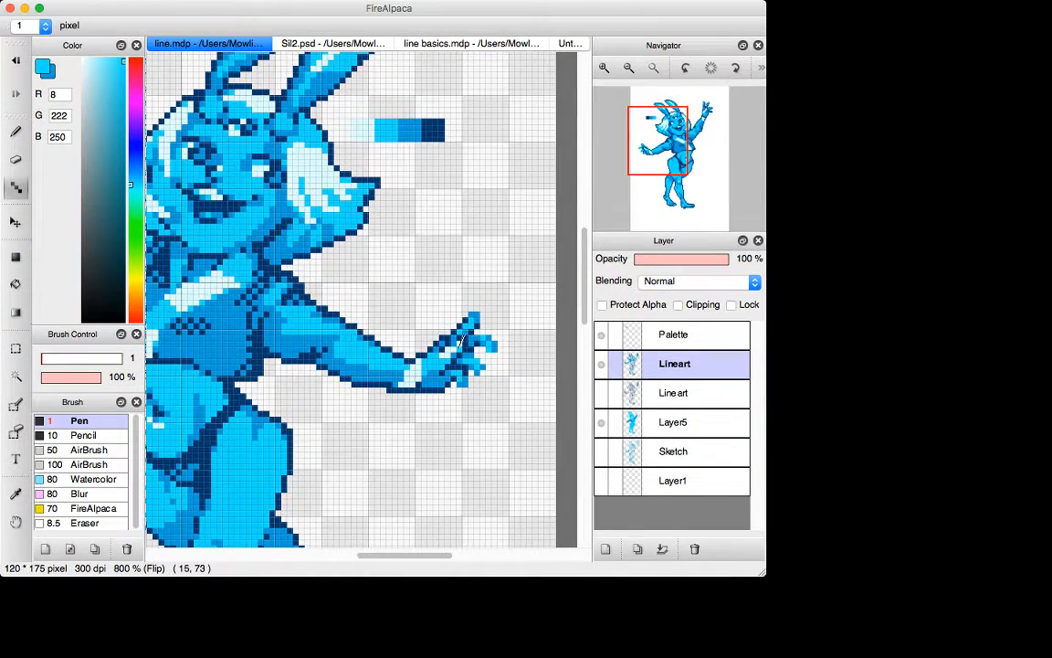
click(454, 338)
key(x)
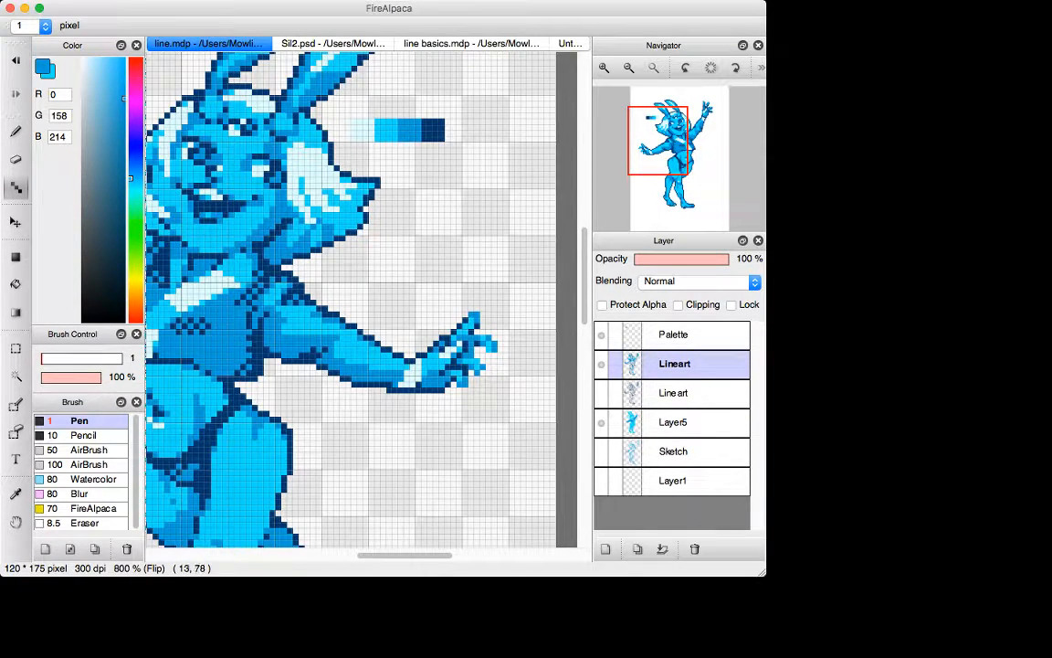
- Adjust the outstretched hand's outline pixels with dark blue (0, 57, 105) and mid blue (0, 158, 214), undoing the last stroke
alt+click(229, 349)
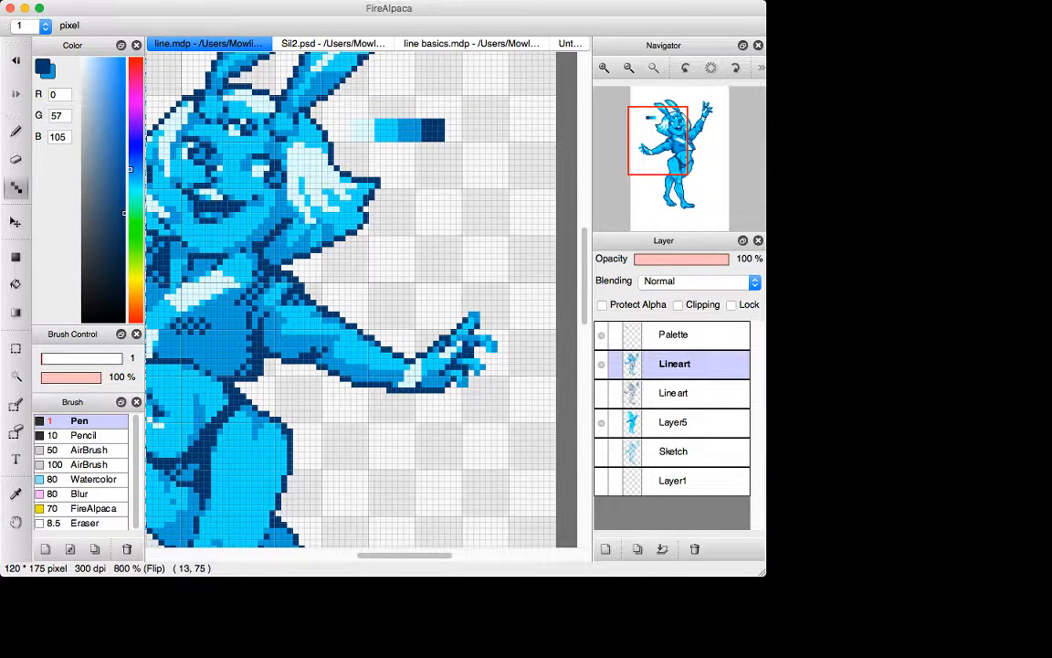
key(x)
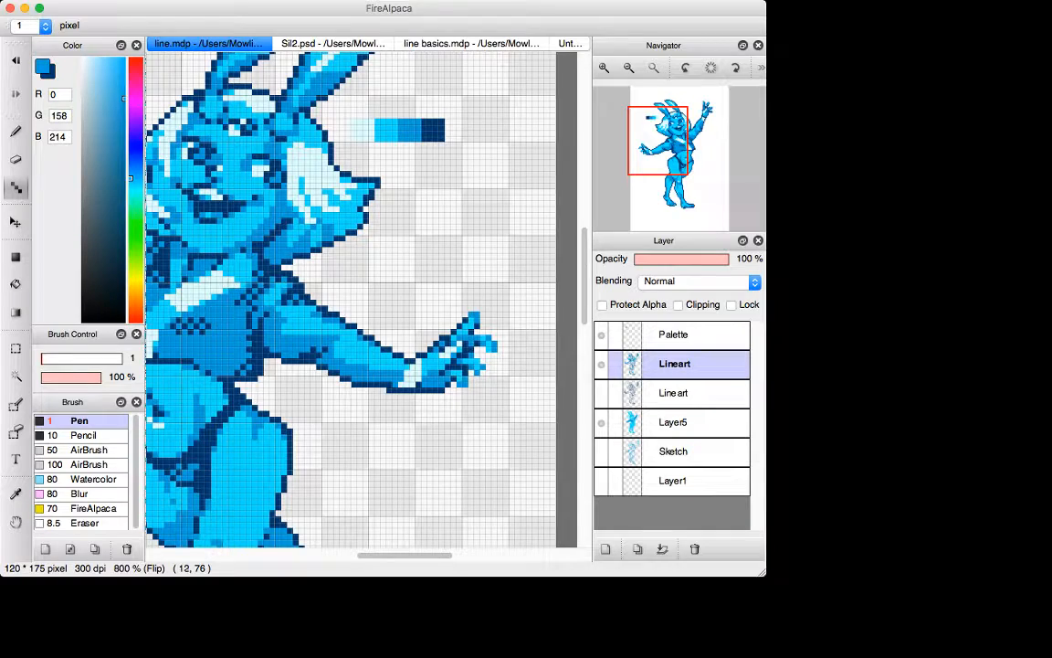
key(e)
key(n)
alt+click(220, 381)
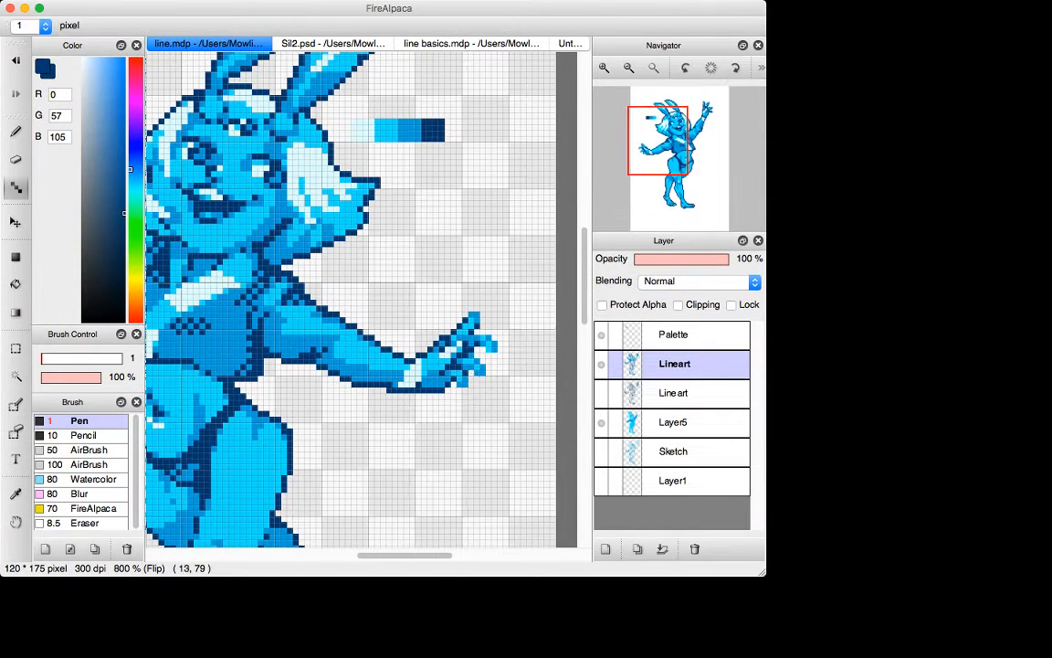
key(super+z)
- Examine the whole figure at reduced magnification to judge how the redrawn hands read
key(super+minus)
key(super+minus)
key(super+minus)
key(super+minus)
key(super+minus)
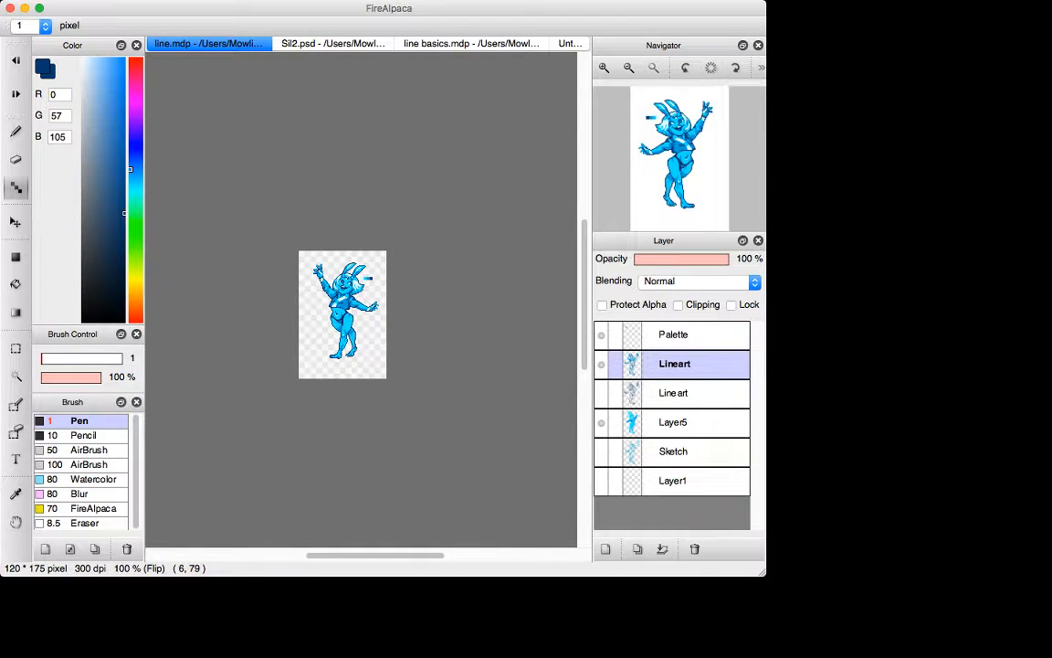
key(super+plus)
key(super+plus)
key(super+plus)
key(super+plus)
key(super+plus)
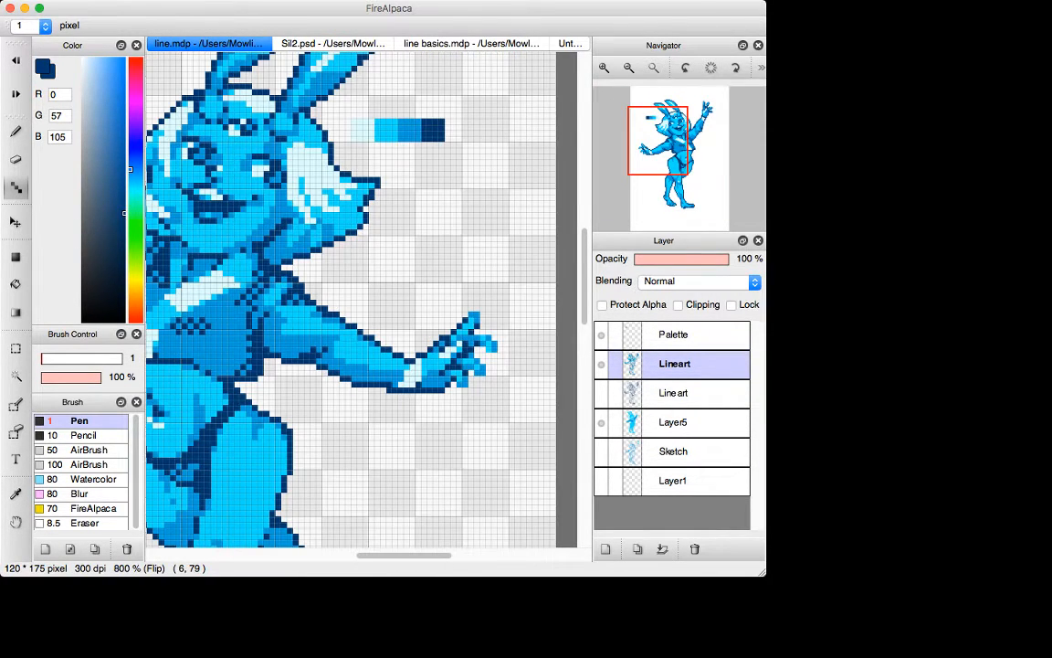
key(b)
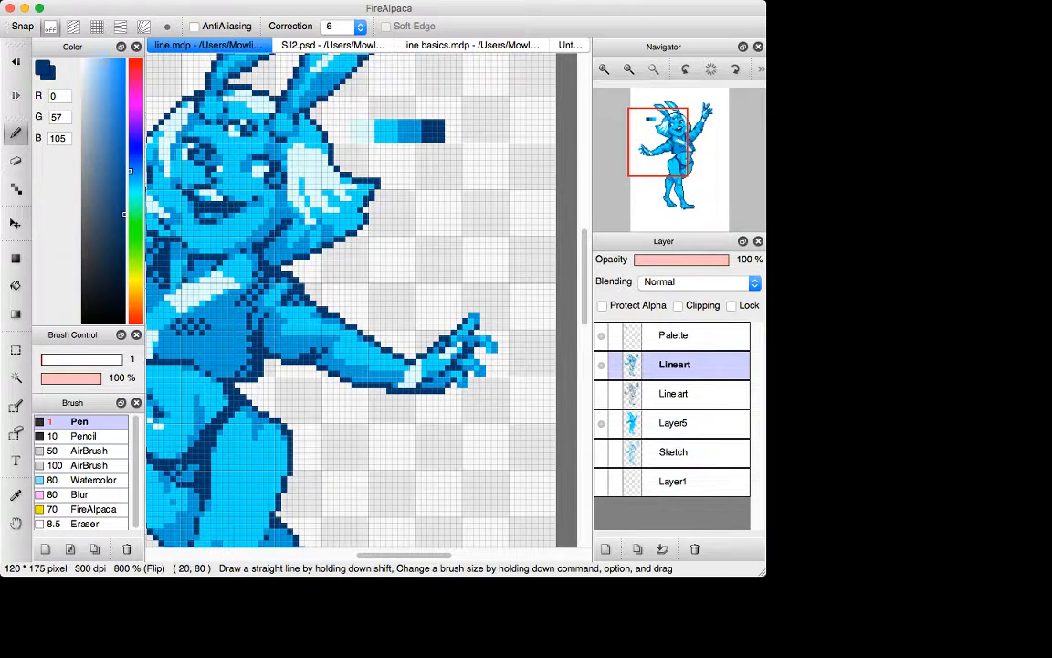
key(super+minus)
key(super+minus)
key(super+minus)
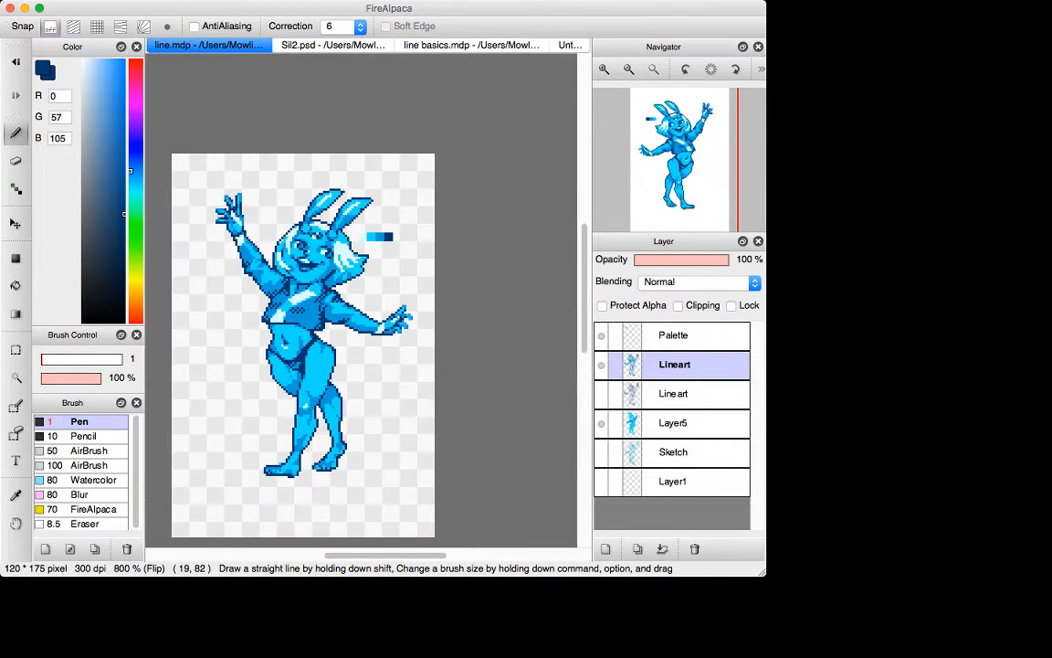
key(super+minus)
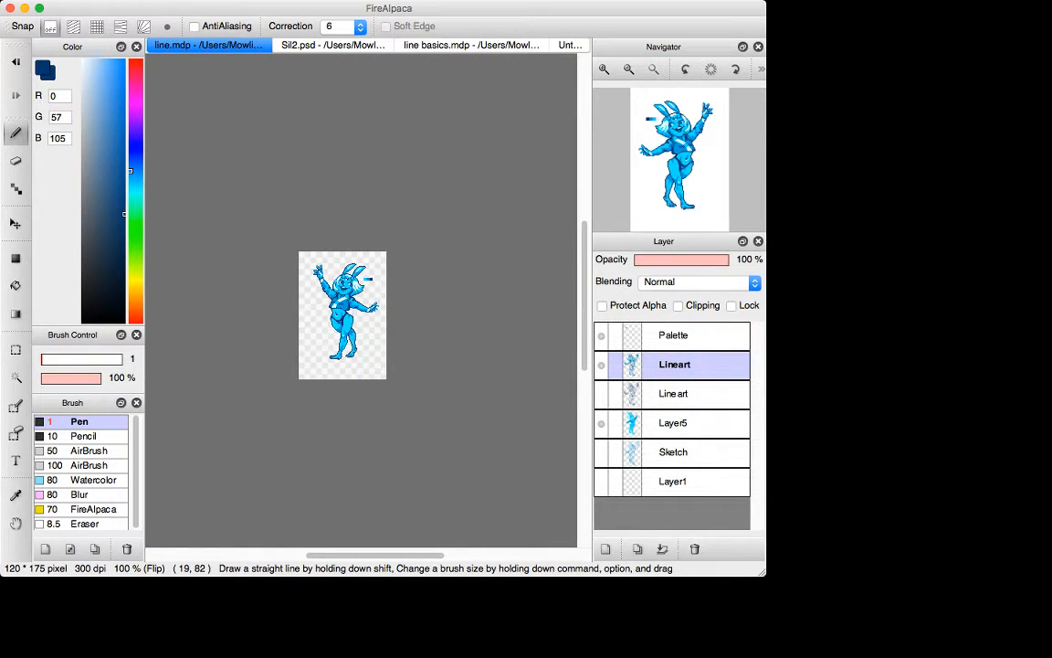
key(super+plus)
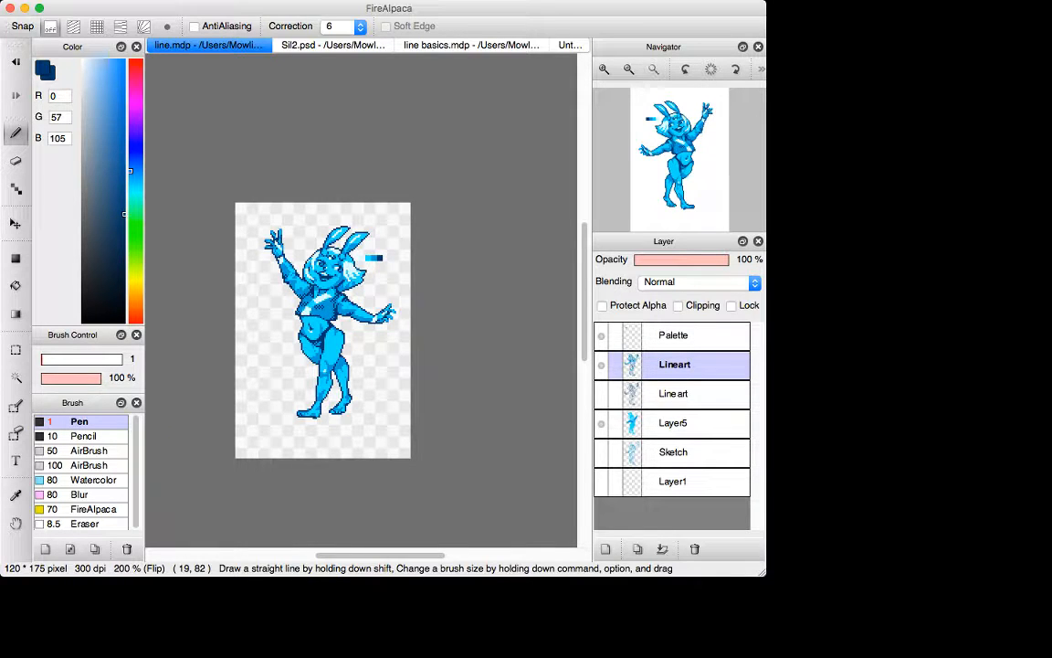
key(super+plus)
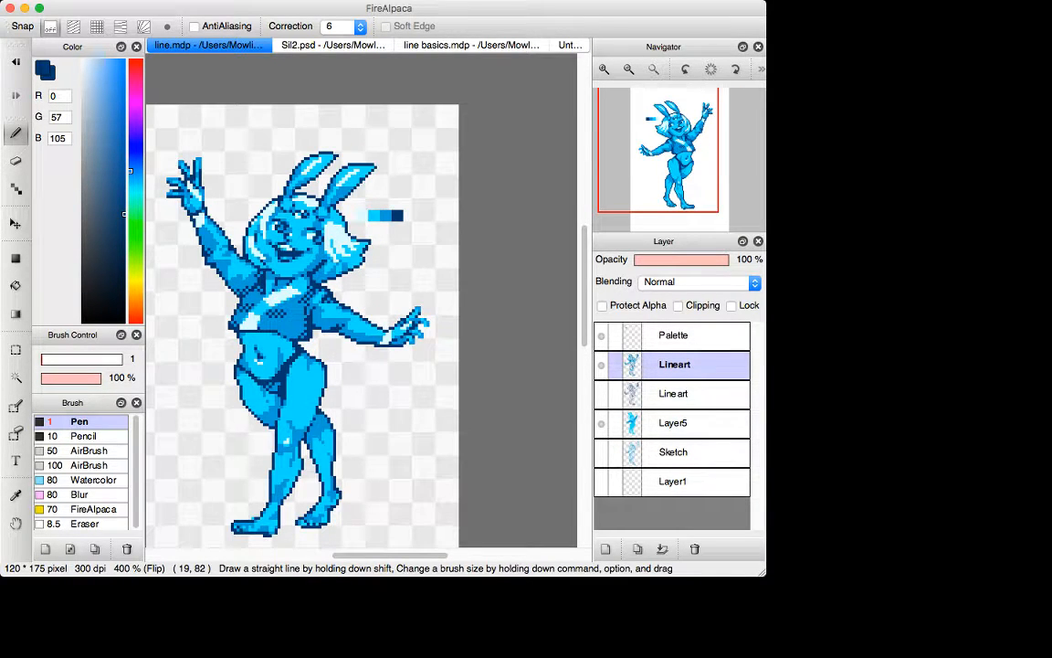
key(super+plus)
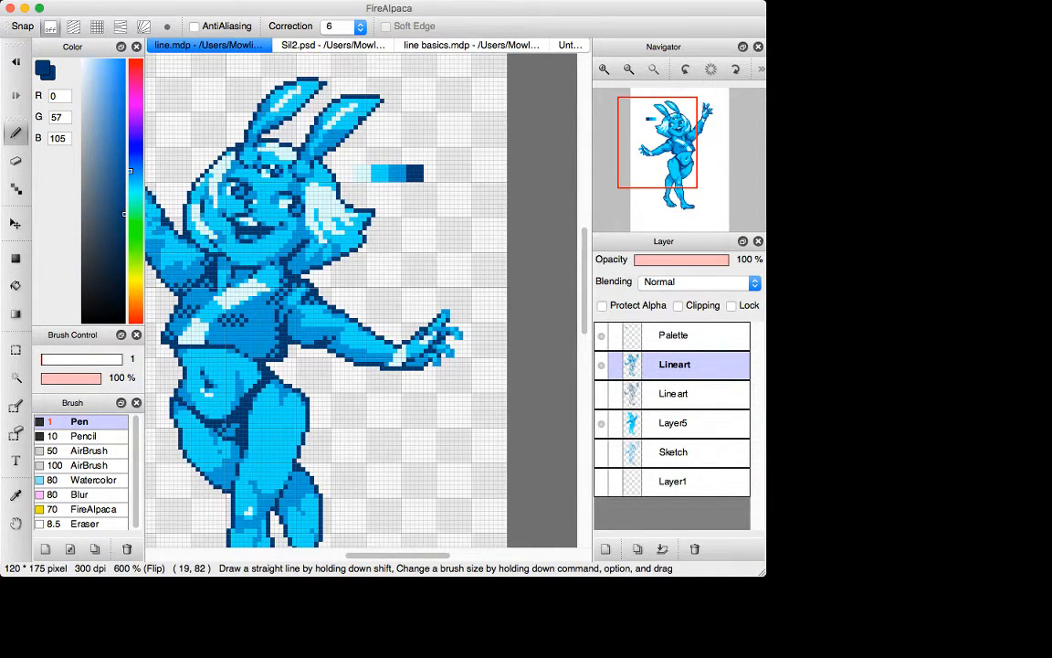
- Rework the outstretched hand's uppermost fingertip with a dark blue (0, 57, 105) outline and mid blue (0, 158, 214) shading
key(alt)
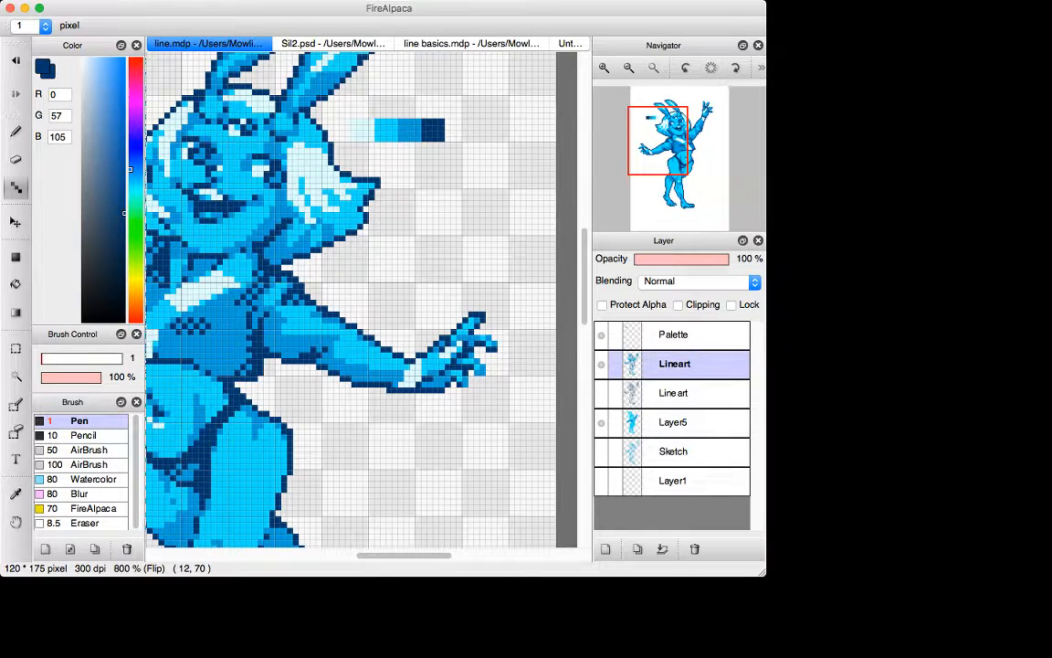
key(i)
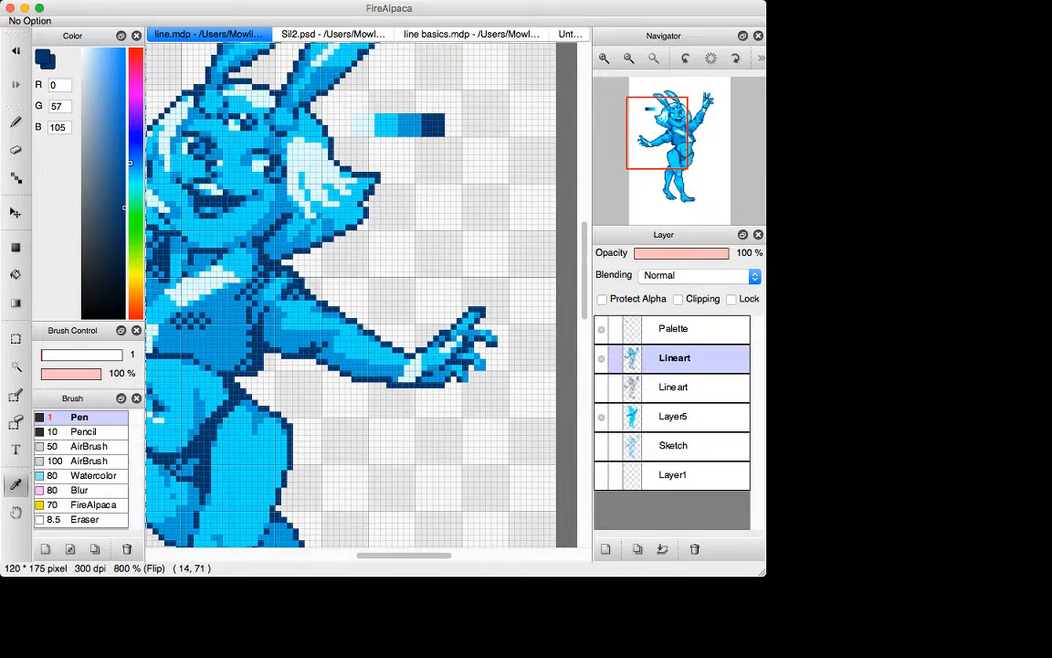
alt+click(465, 345)
click(471, 320)
key(super+z)
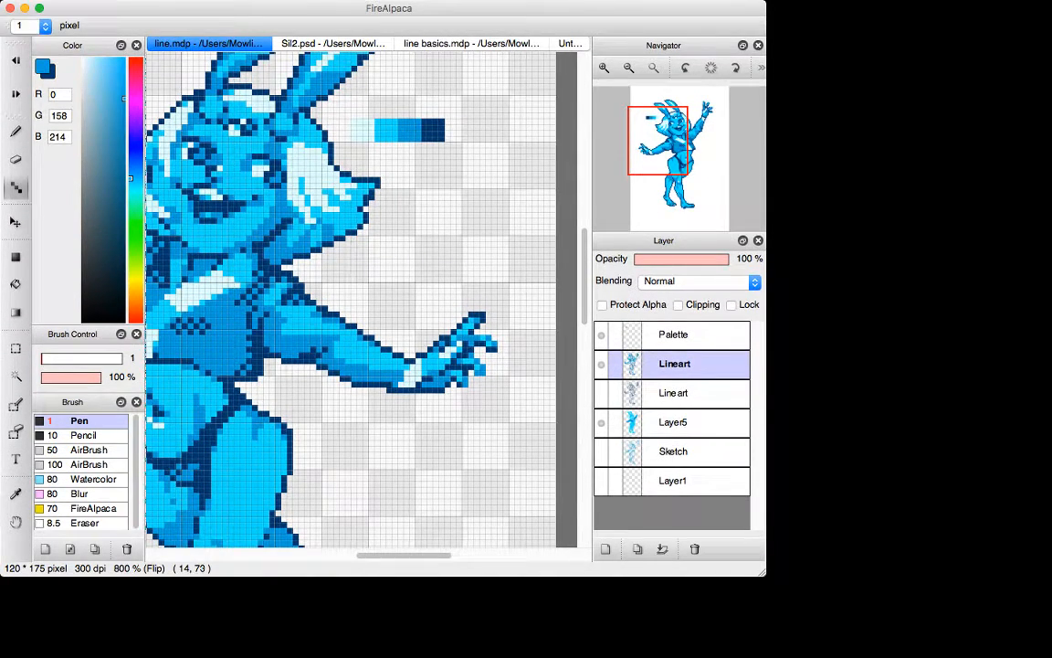
click(471, 325)
- Examine the full figure at several magnifications and in mirrored view to check the hands and pose
scroll(361, 299, down, 5)
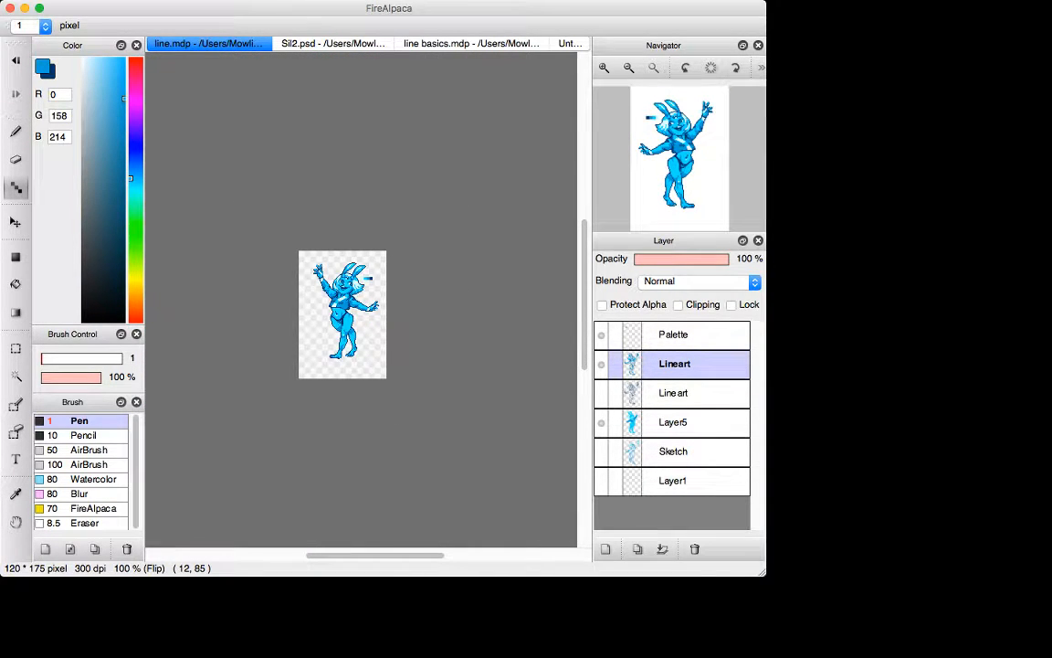
key(super+Up)
key(super+Up)
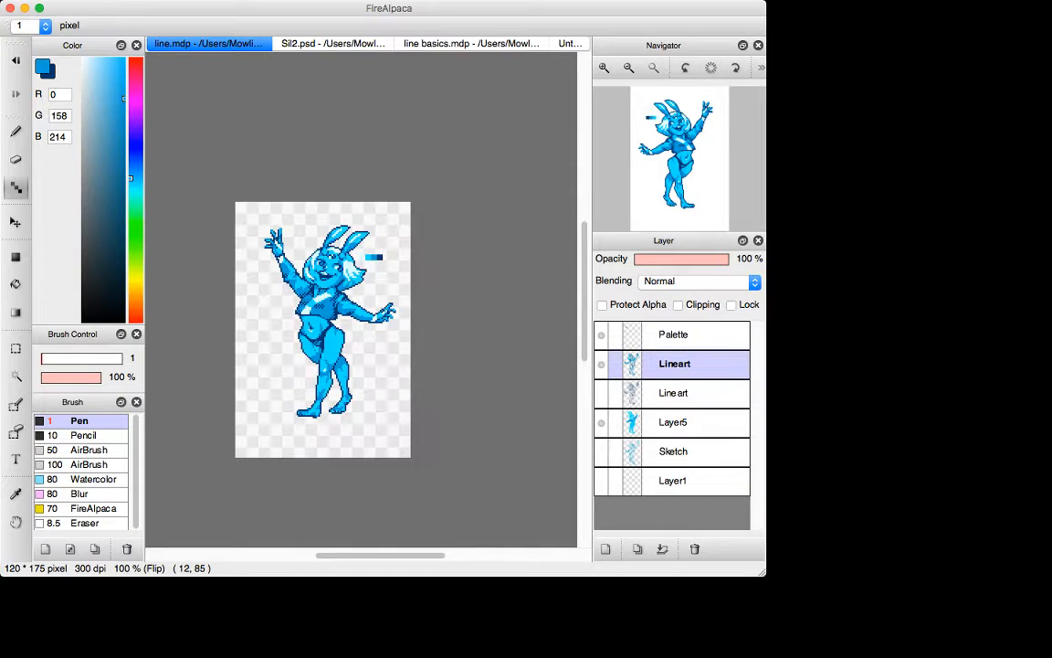
key(Down)
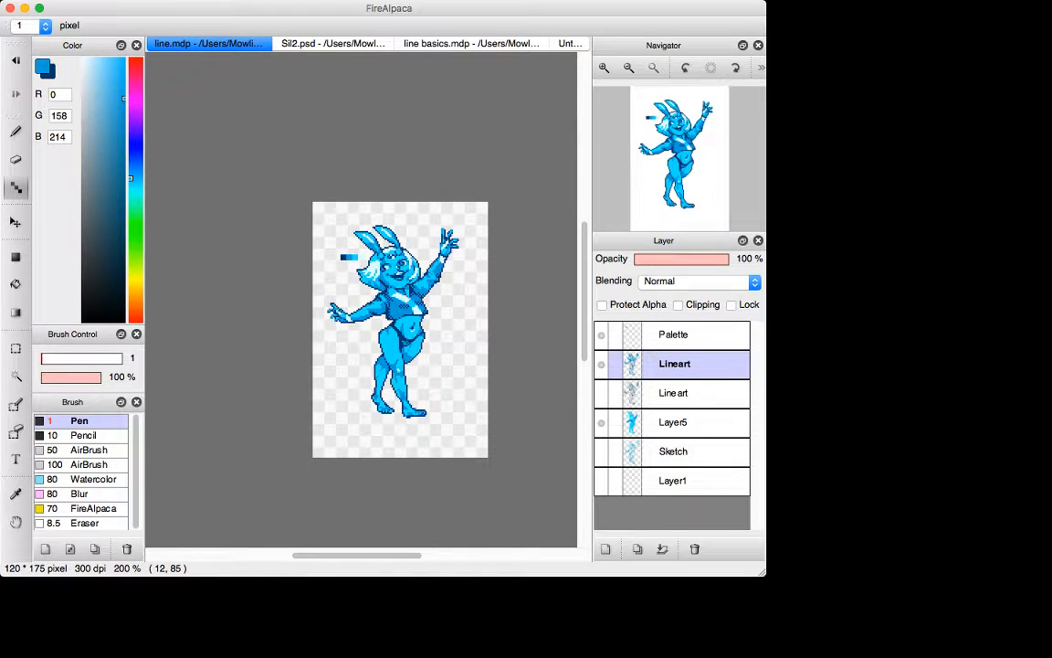
key(Down)
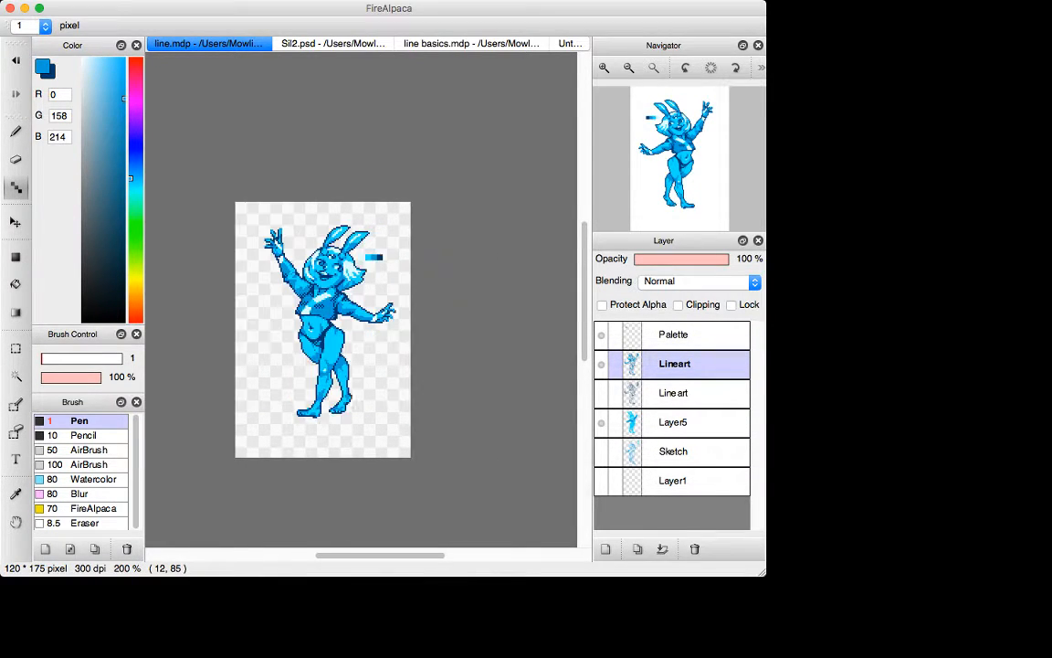
key(super+Up)
key(super+Up)
key(super+Up)
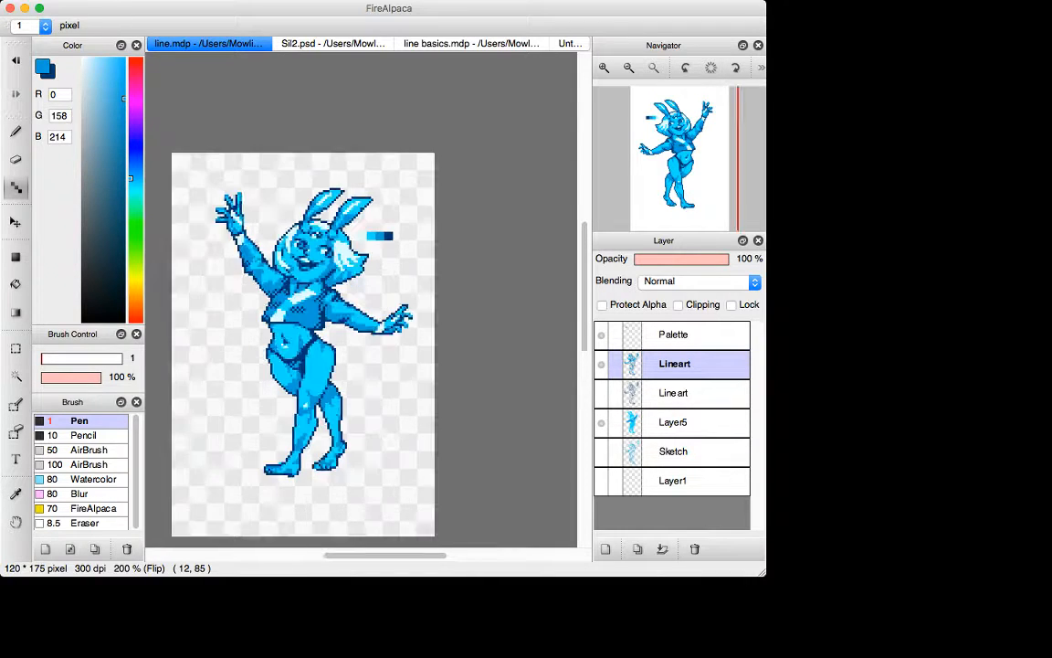
key(i)
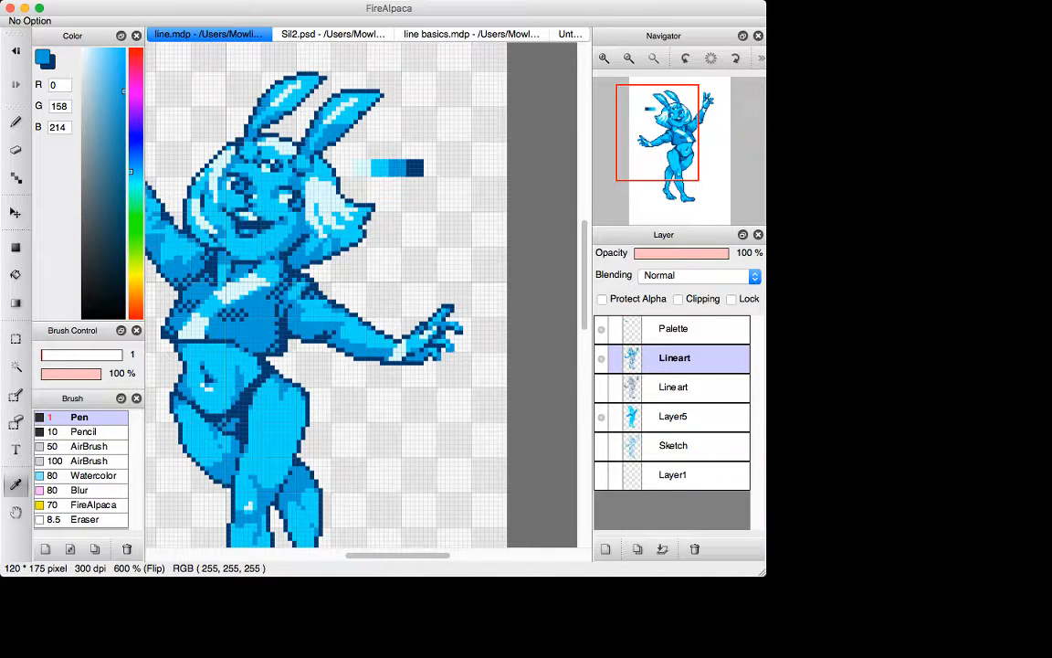
scroll(361, 292, left, 5)
- Add a new layer directly above the visible Lineart layer
click(605, 549)
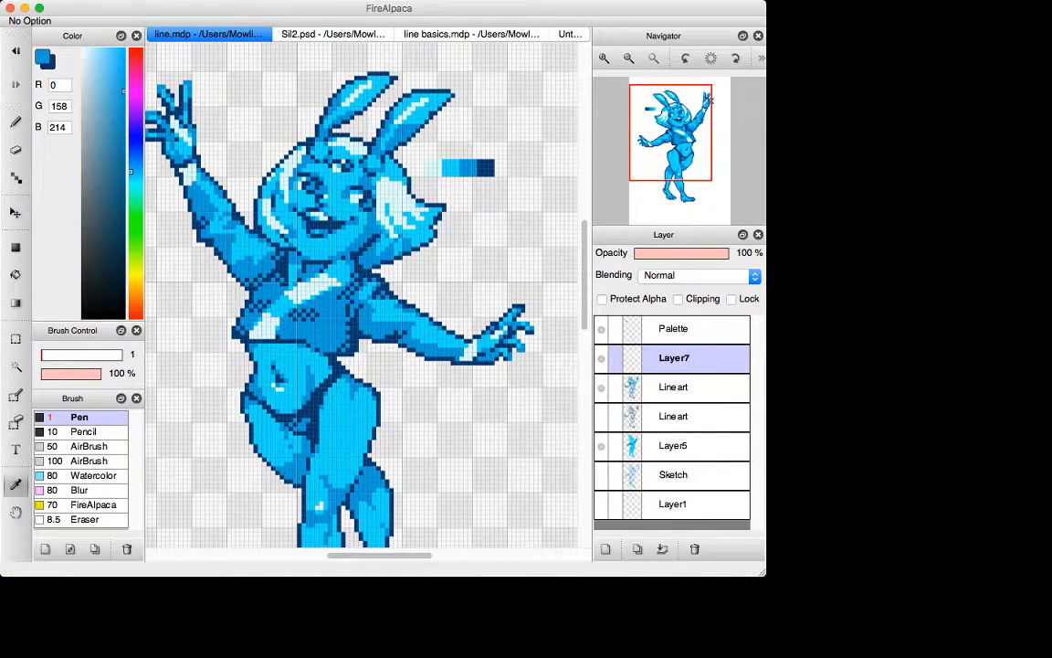
key(super+Down)
key(super+Up)
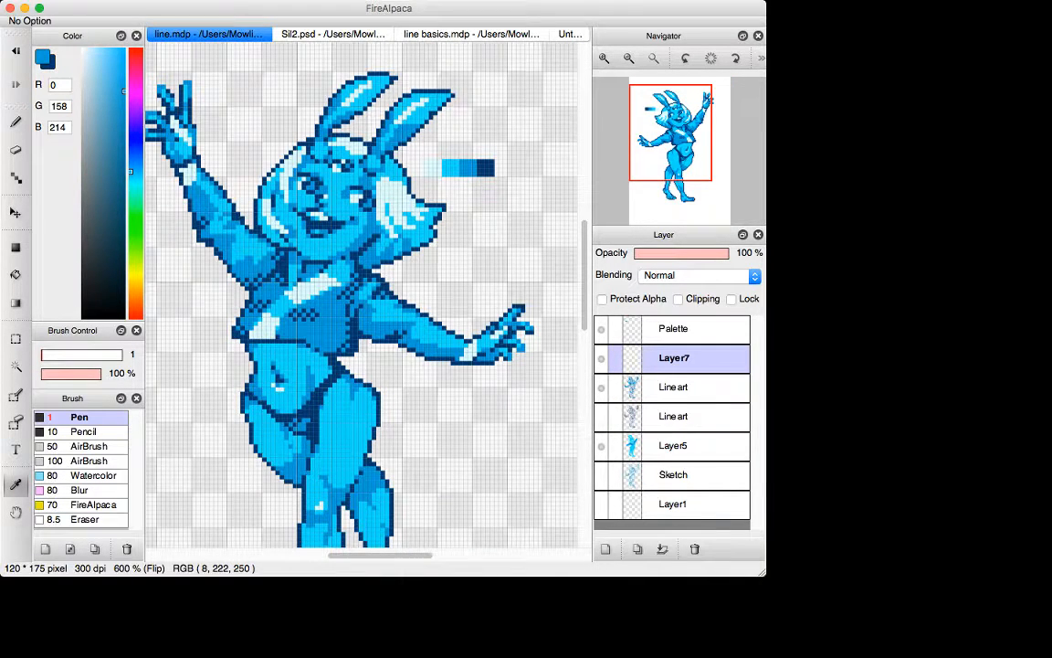
- Try a near-white (221, 253, 255) stroke across the top of the hair fringe on the new layer
key(x)
key(alt)
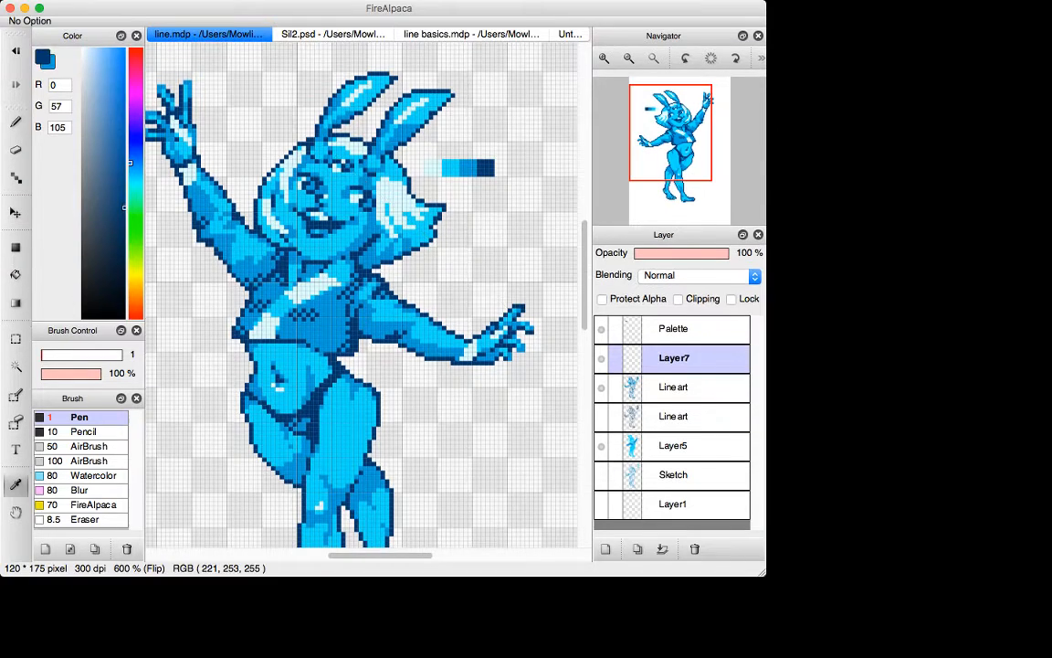
key(x)
key(x)
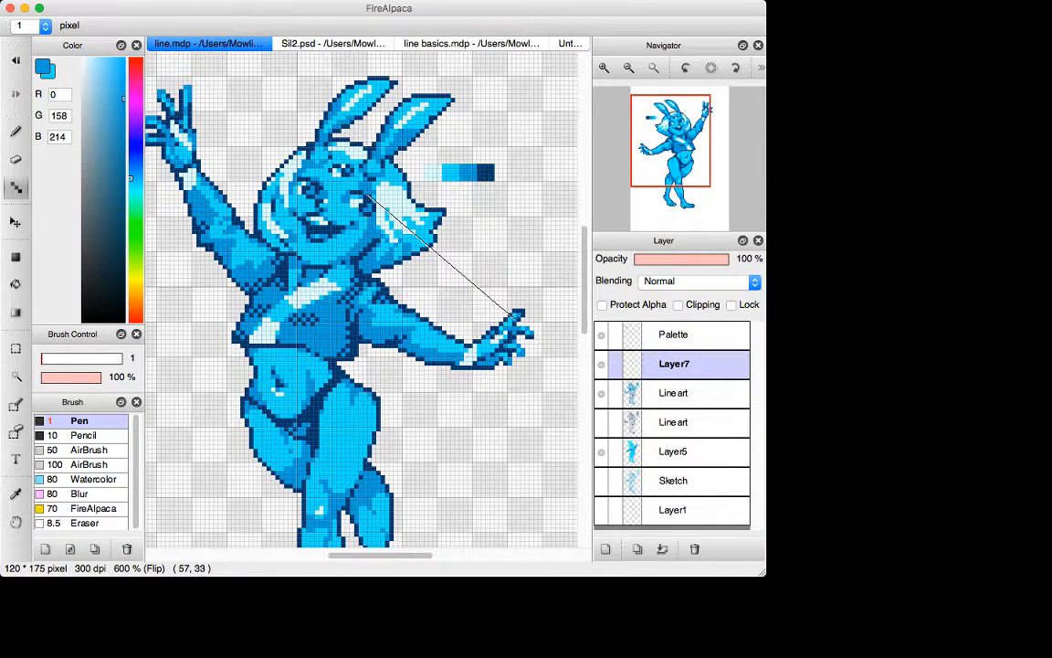
alt+click(353, 152)
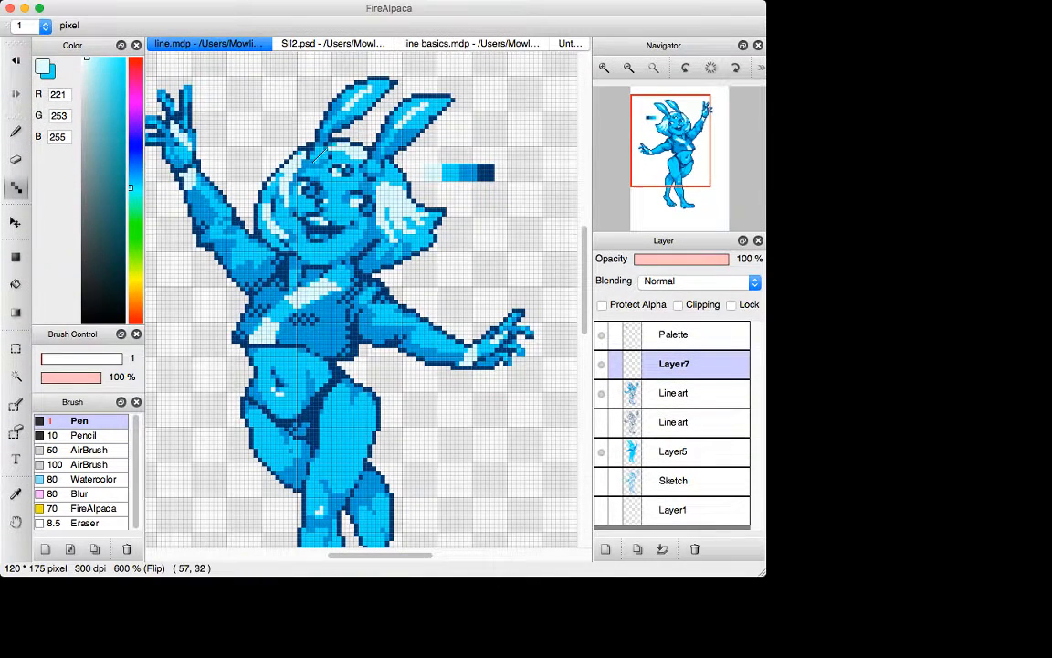
mouse_move(327, 150)
mouse_down()
mouse_move(318, 155)
mouse_move(374, 166)
mouse_up()
key(super+z)
- Retouch the hair highlights on the new layer with near-white (221, 253, 255) and light blue (8, 222, 250) pixels
key(x)
key(i)
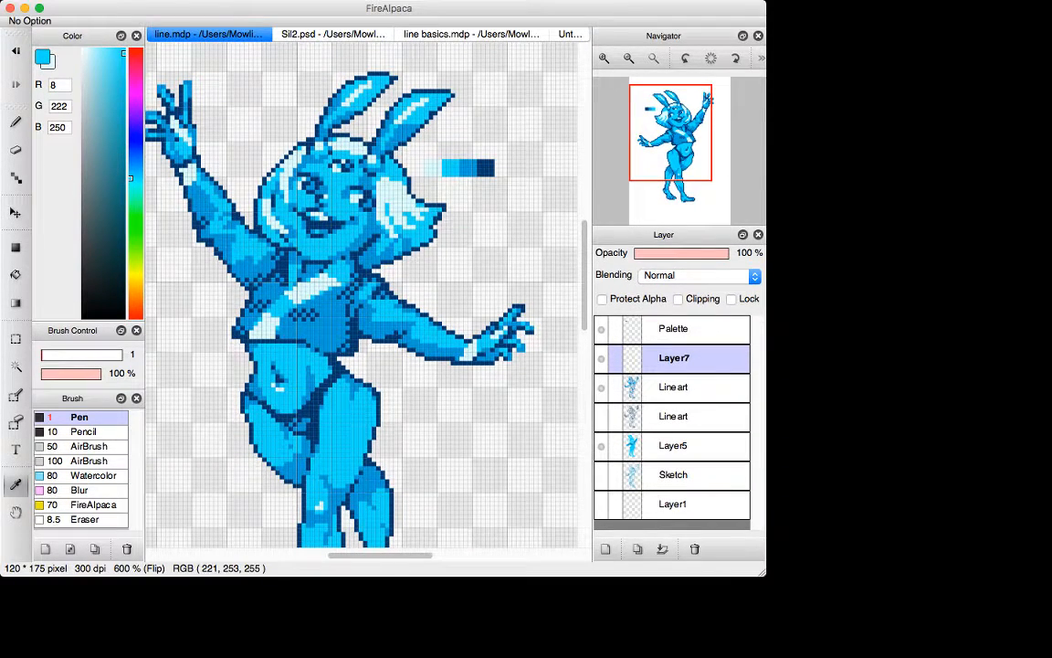
key(b)
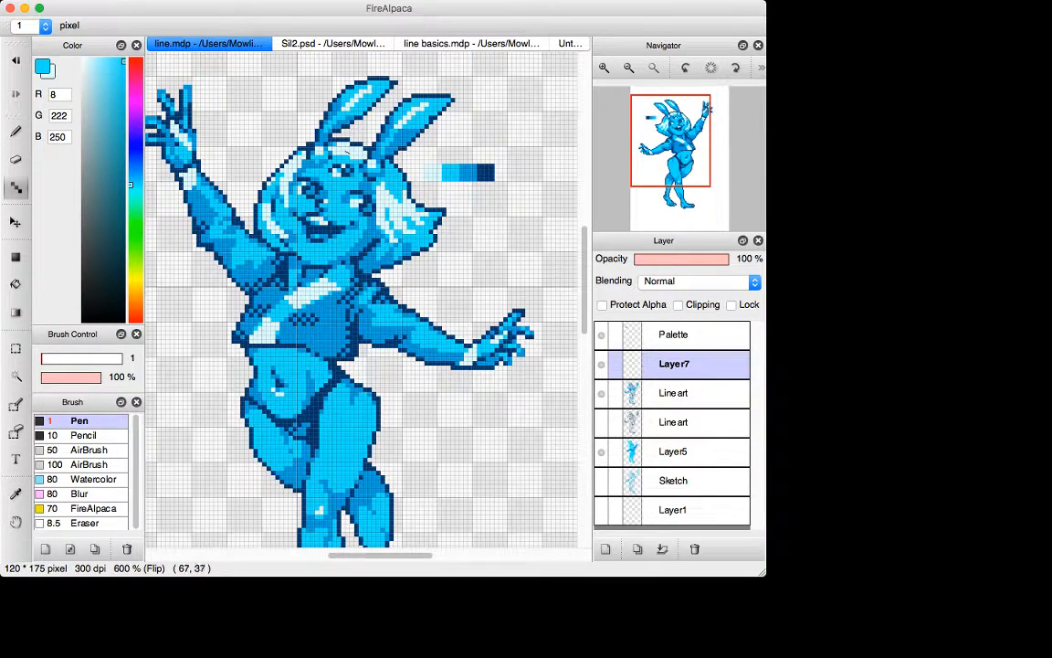
key(x)
key(x)
key(x)
drag(372, 206, 413, 233)
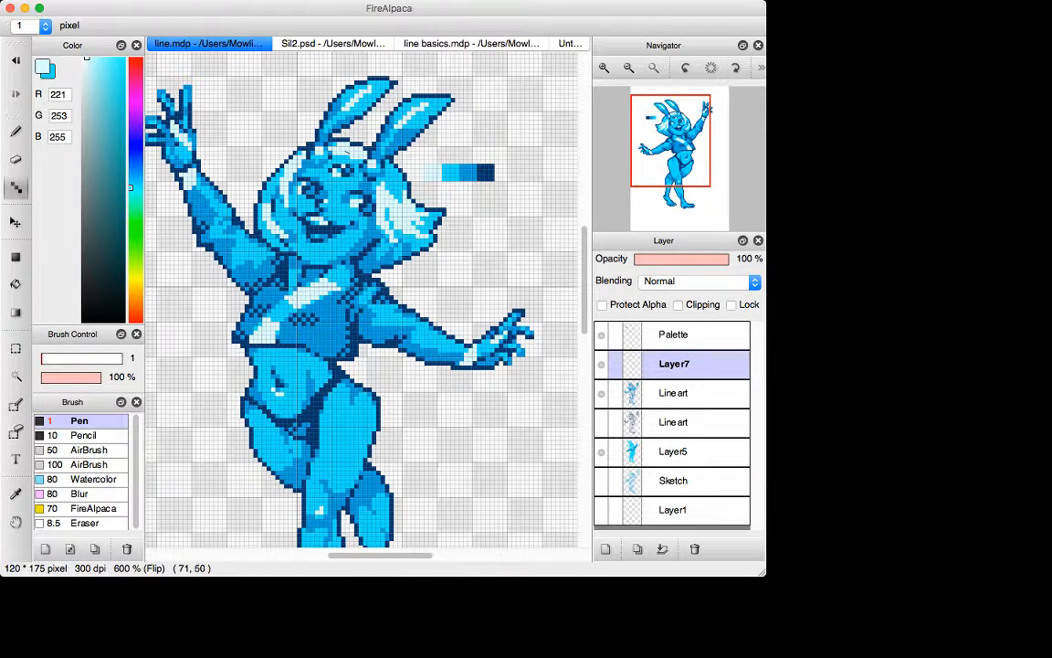
- Examine the whole figure at several magnifications, in both mirrored and unmirrored view, to check the hair highlights
key(super+minus)
key(super+minus)
key(super+minus)
key(super+minus)
key(super+minus)
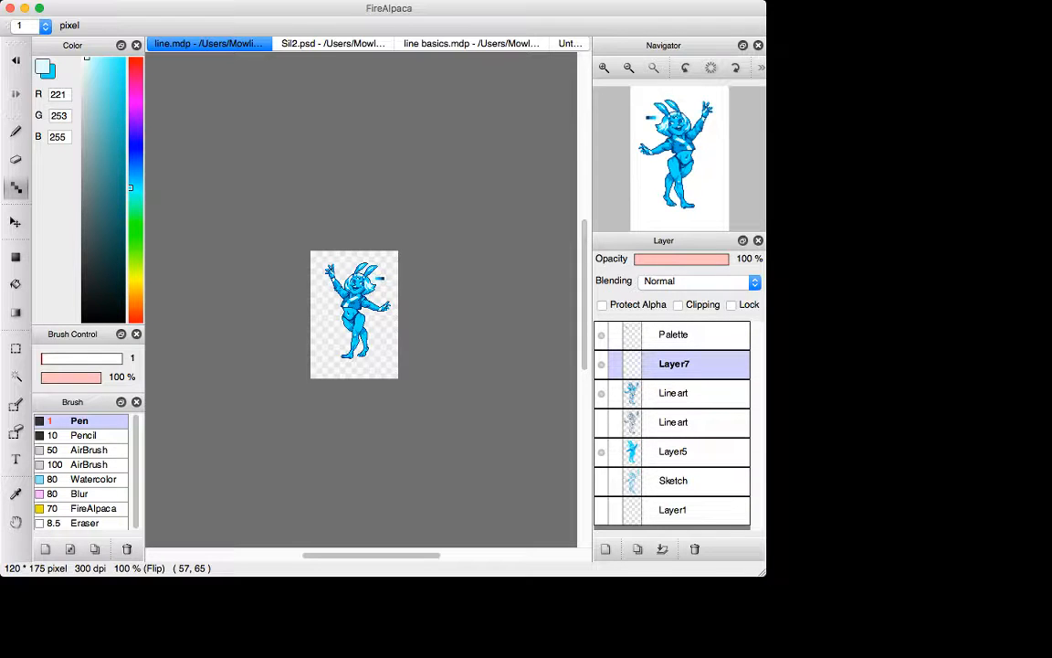
key(super+plus)
key(super+plus)
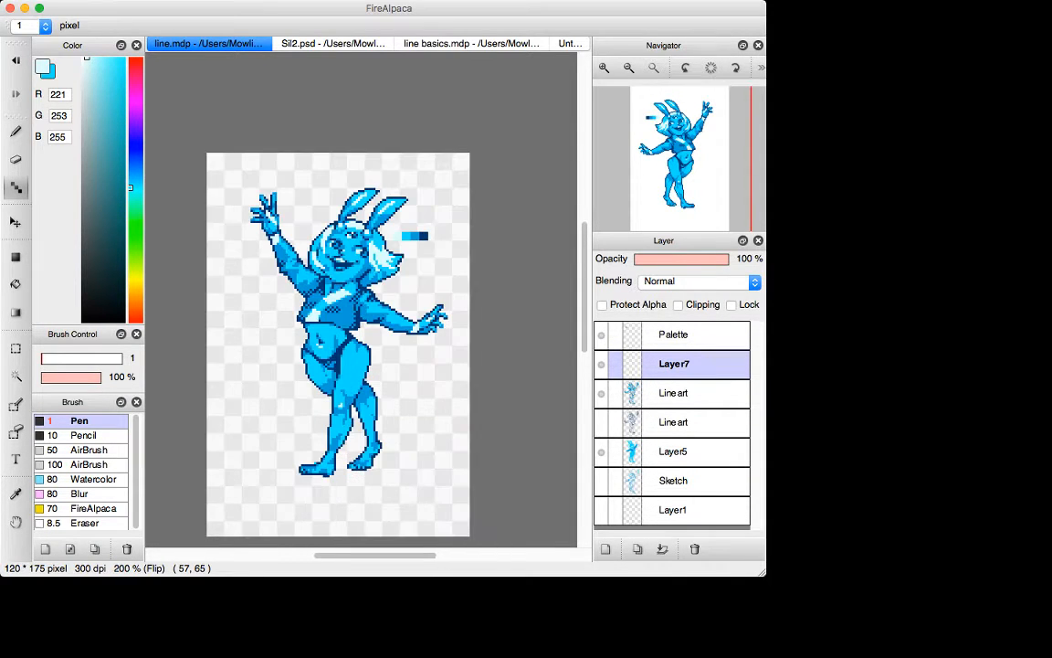
key(Down)
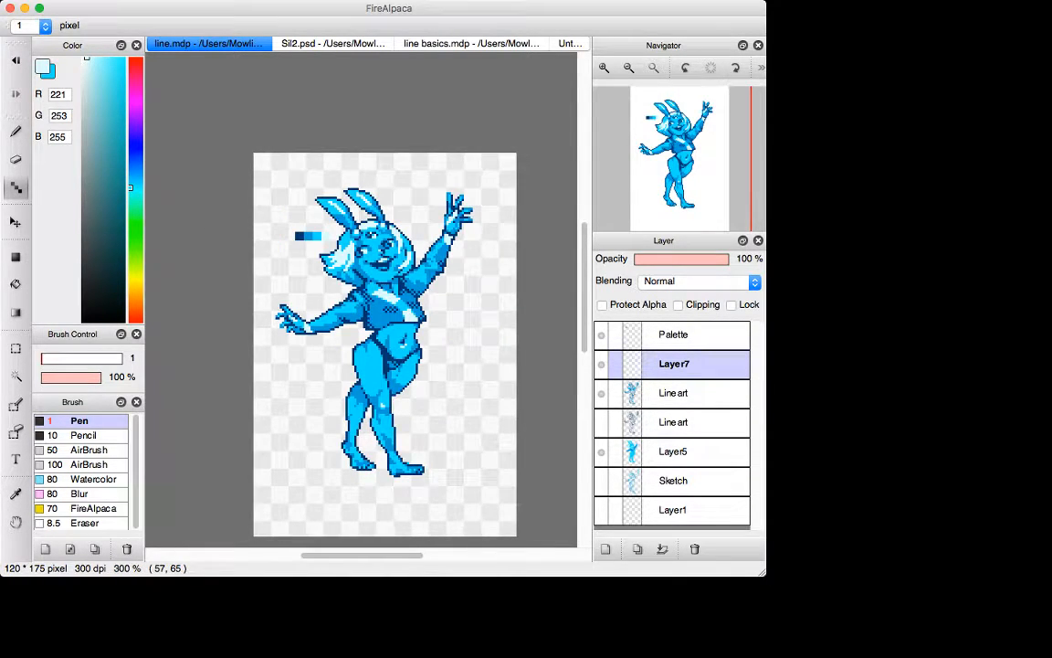
key(super+plus)
key(super+plus)
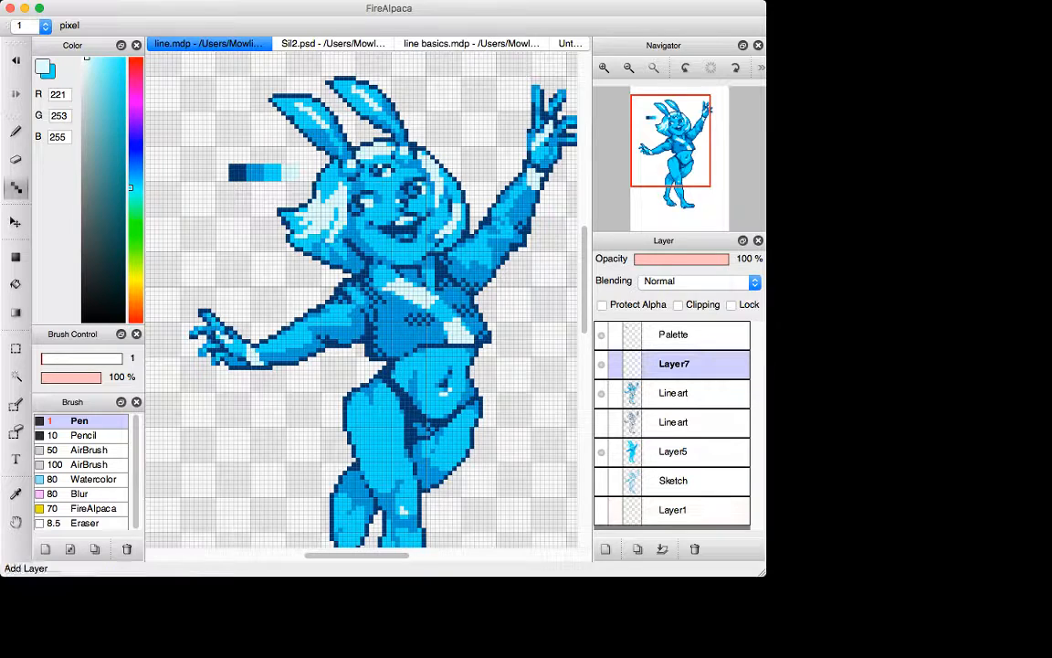
- Add a new layer directly above Layer7 and sample the palette's mid blue (0, 158, 214) for drawing
click(605, 549)
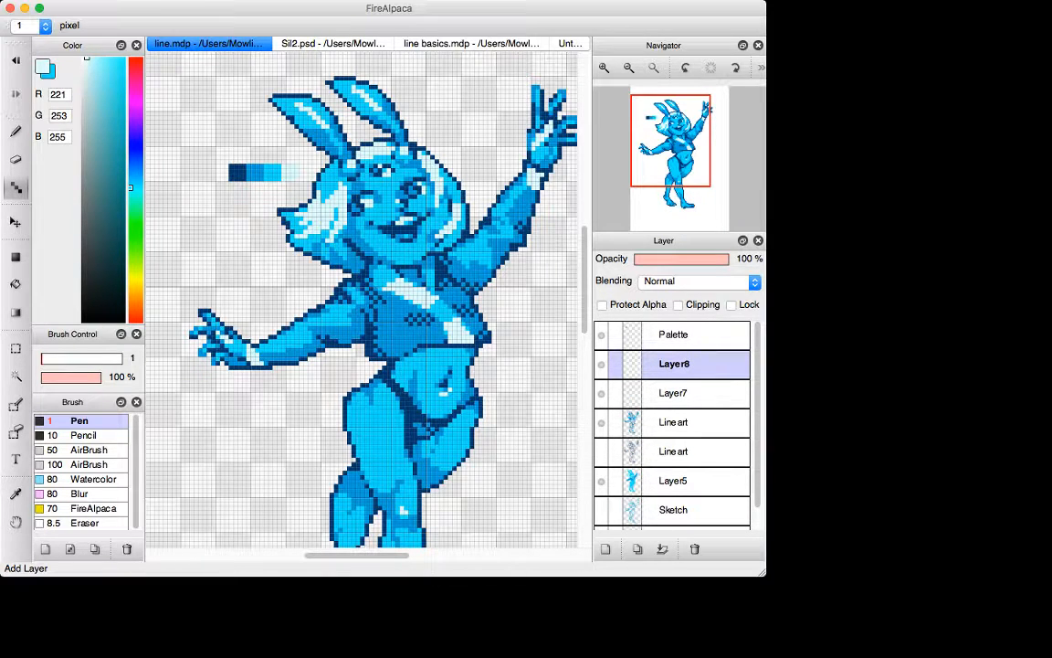
key(i)
click(256, 168)
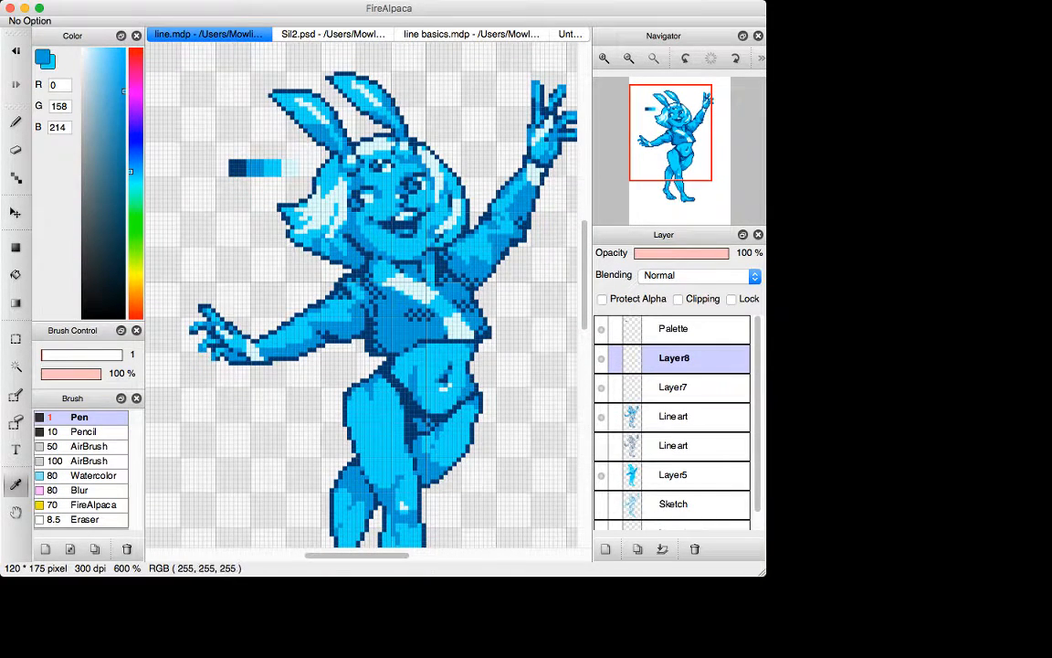
key(x)
key(x)
key(g)
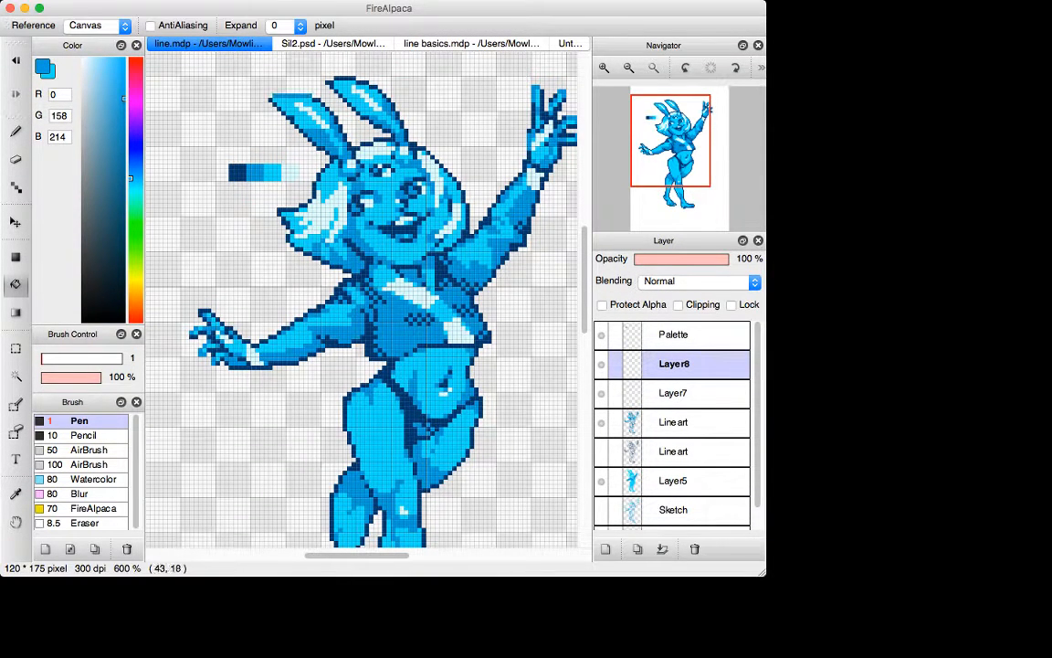
key(d)
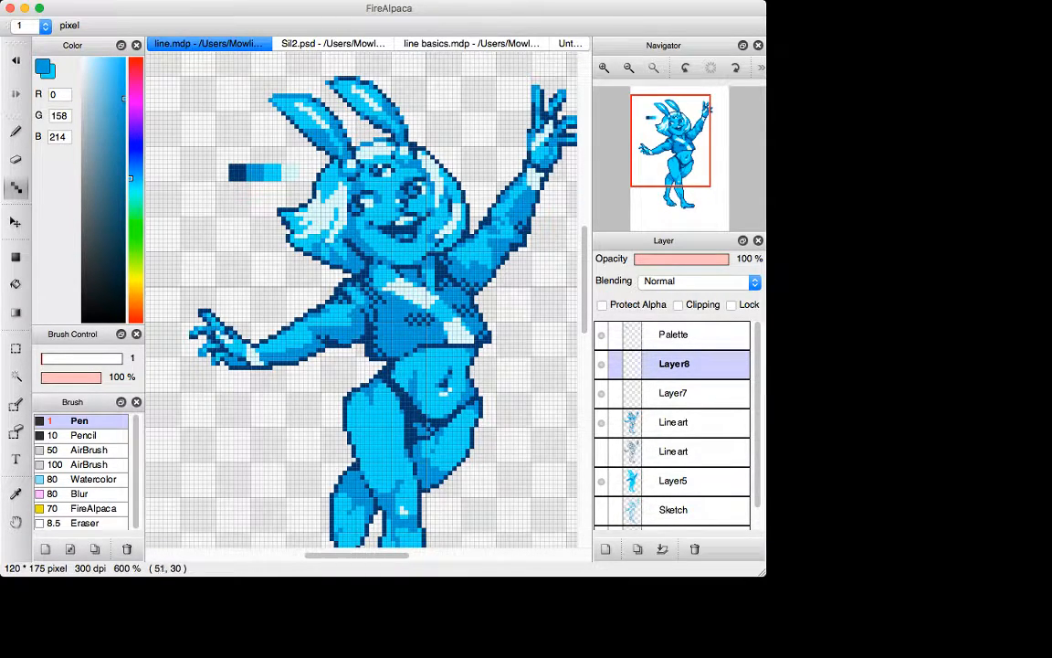
- Soften the dark outline of the hair with mid blue (0, 158, 214) pixels along the side tuft and the crown
alt+click(289, 172)
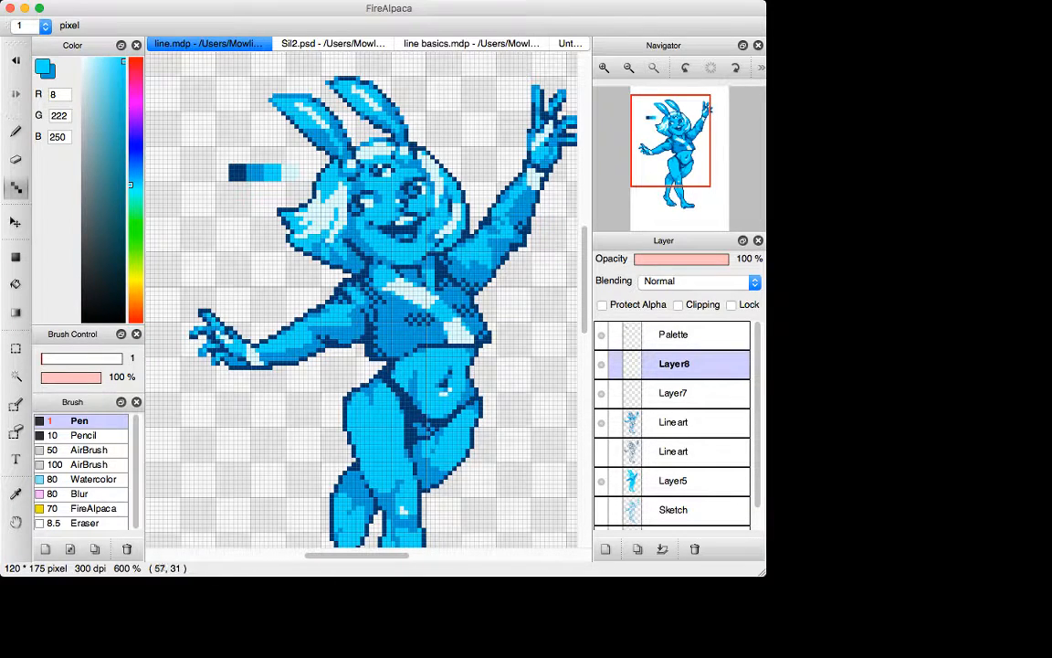
alt+click(256, 173)
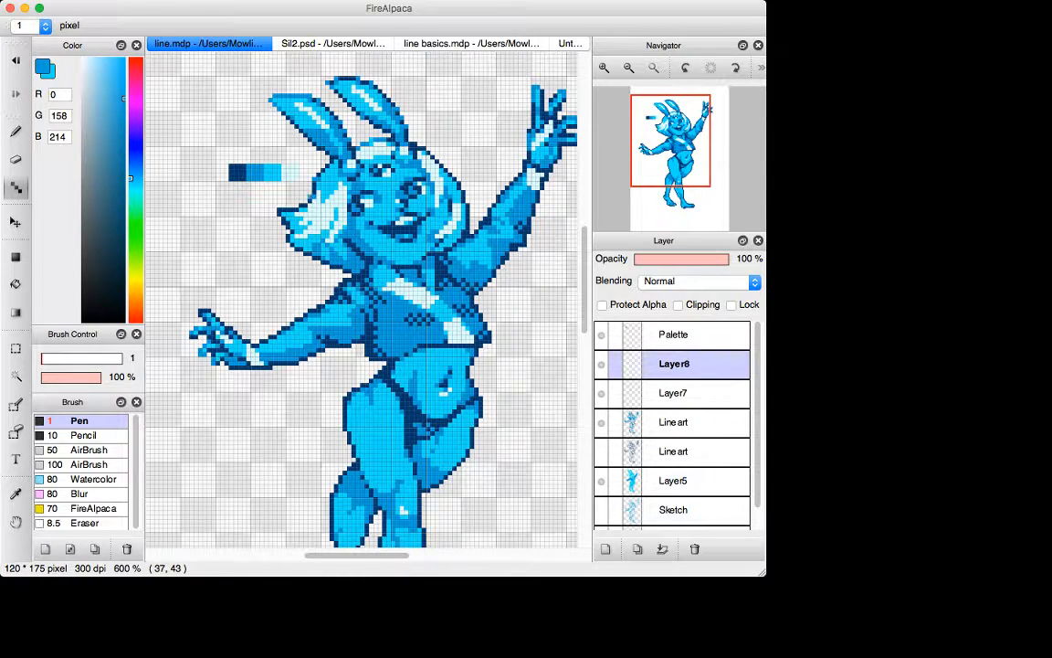
click(315, 188)
click(302, 203)
key(x)
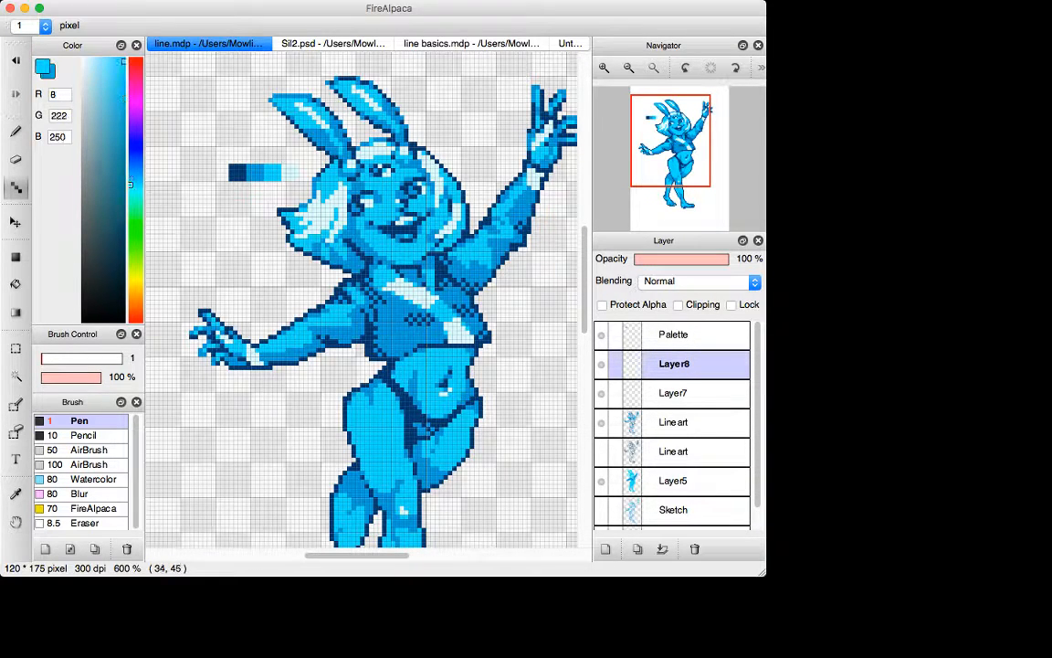
key(x)
click(295, 206)
key(super+z)
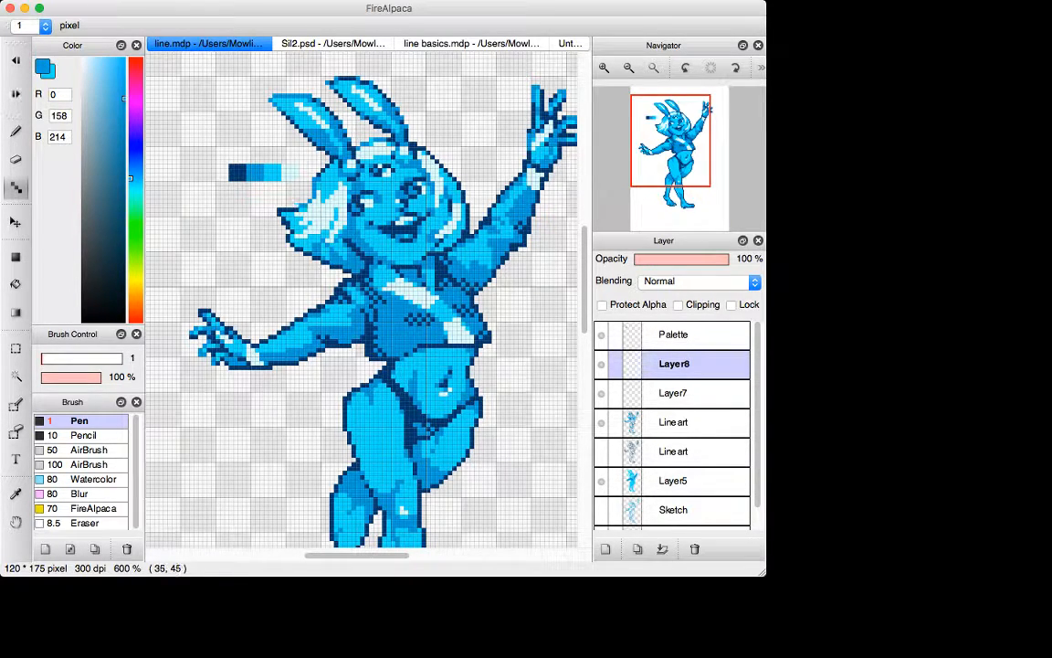
click(301, 206)
click(310, 197)
key(x)
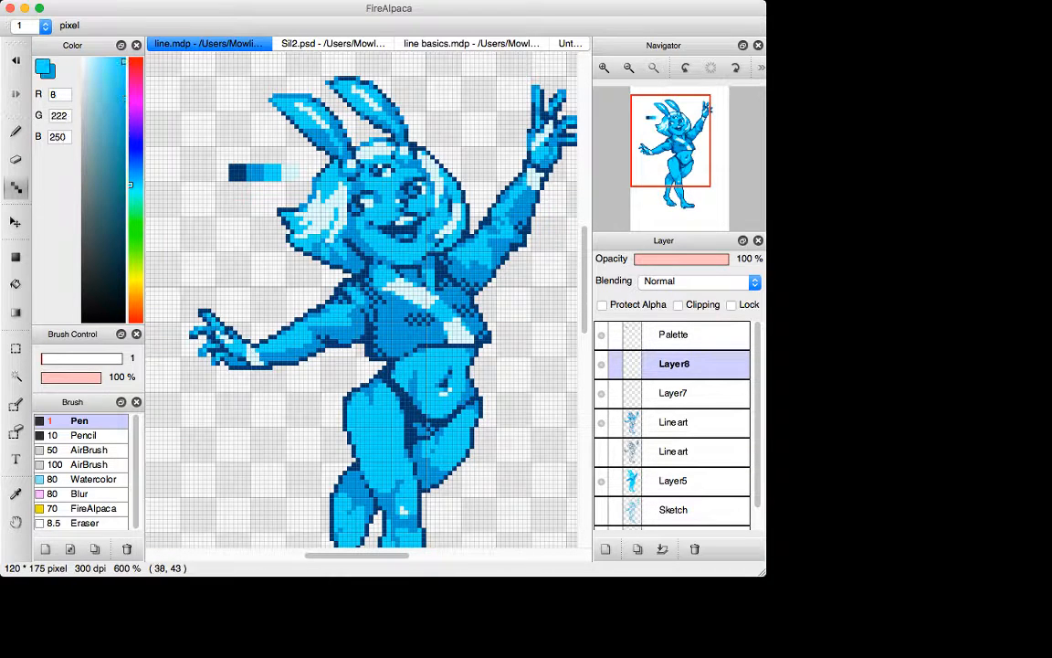
key(x)
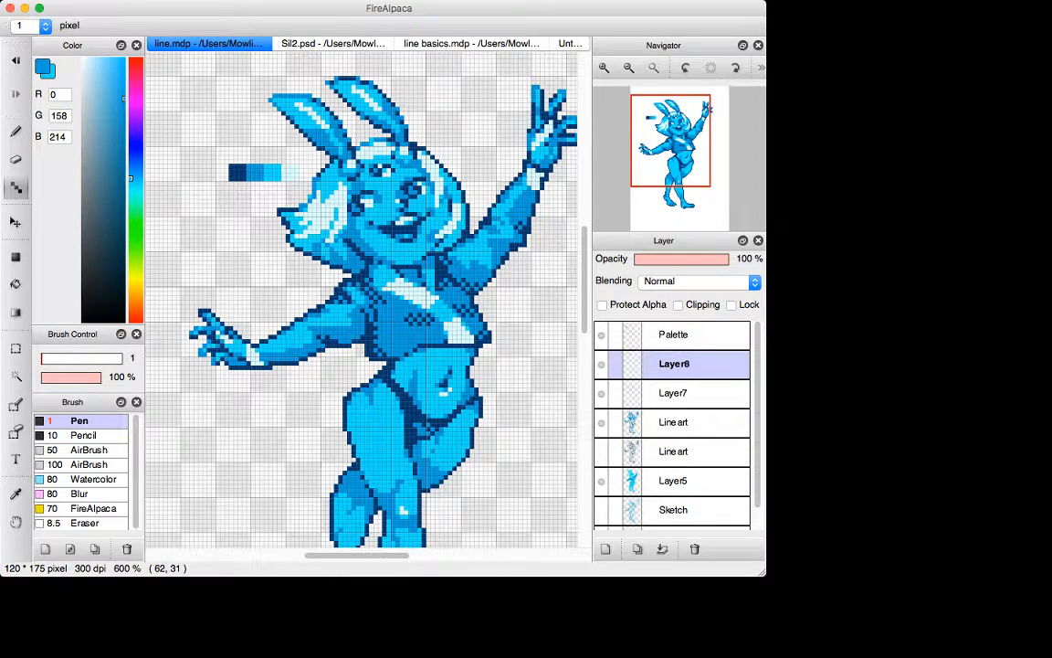
click(423, 151)
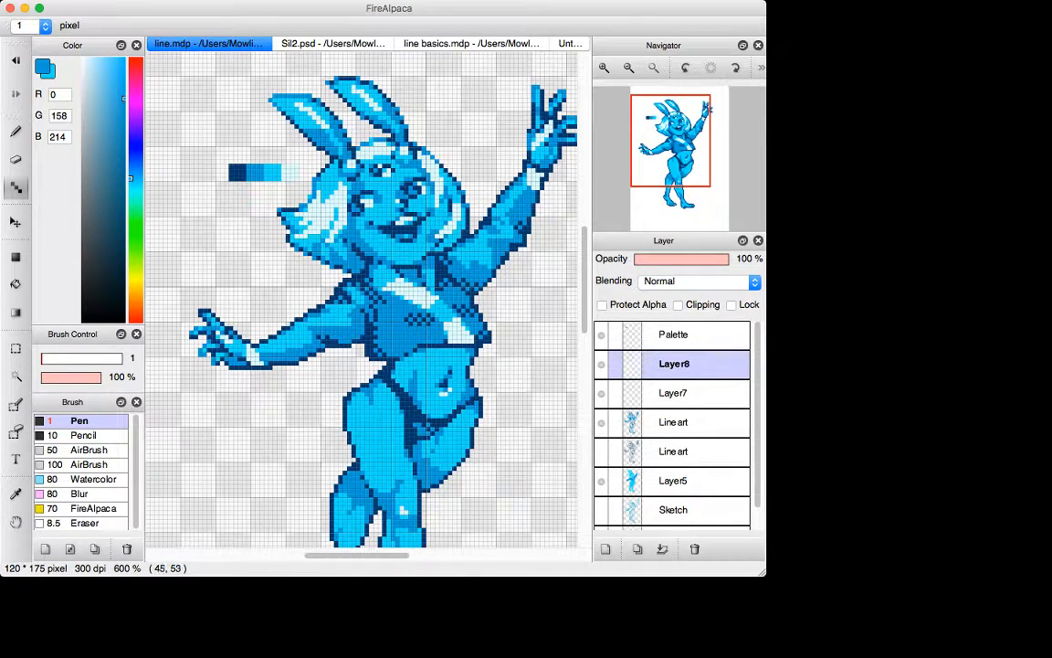
- Touch up the neck area with dark blue (0, 57, 105) and the raised arm's shoulder edge with mid blue (0, 158, 214)
alt+click(234, 172)
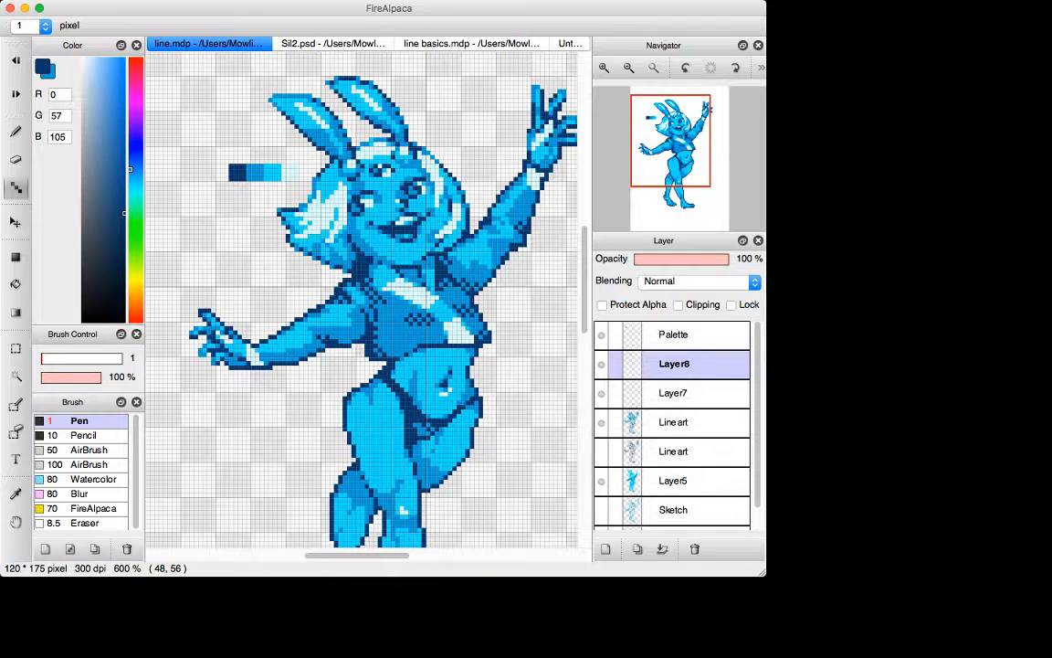
key(x)
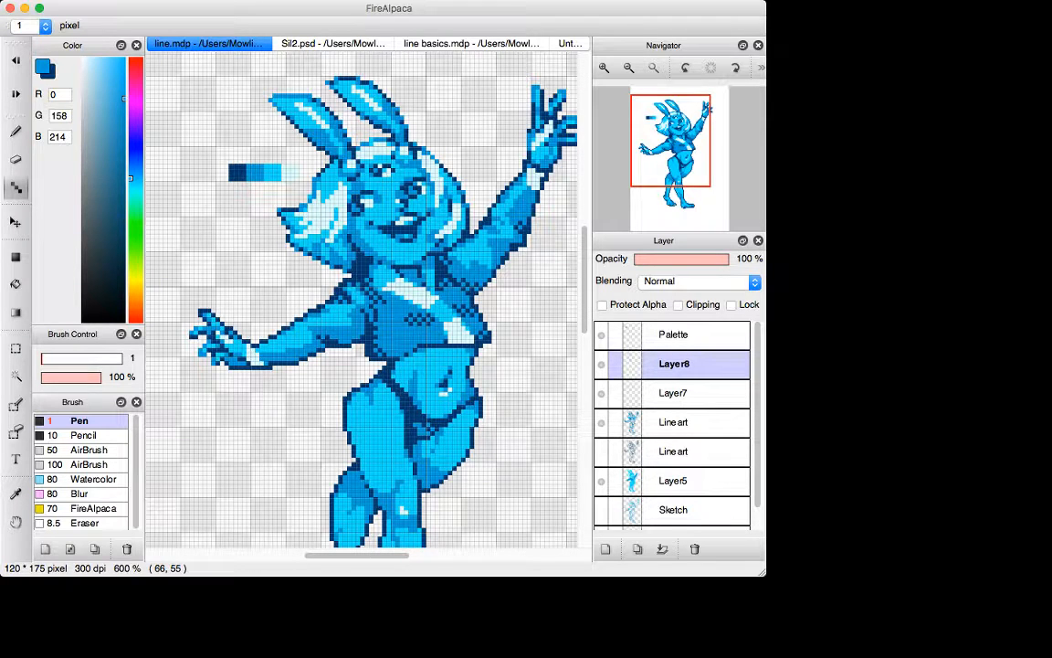
click(448, 240)
key(super+minus)
key(super+plus)
- Soften the upper outline of the outstretched arm near the shoulder with mid blue (0, 158, 214) pixels
key(i)
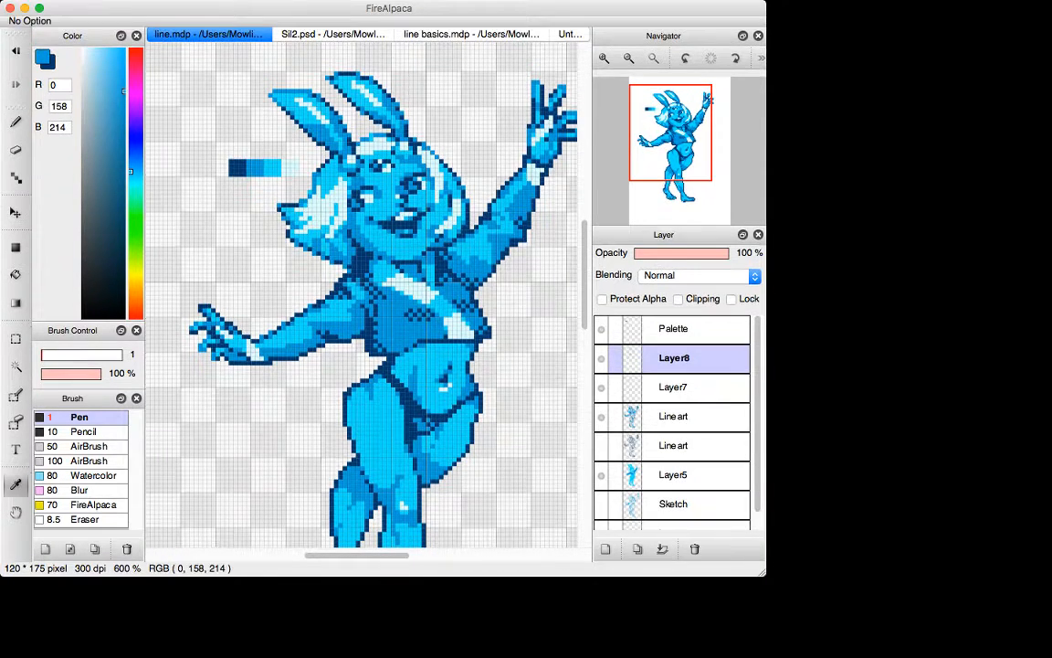
key(x)
click(273, 170)
key(d)
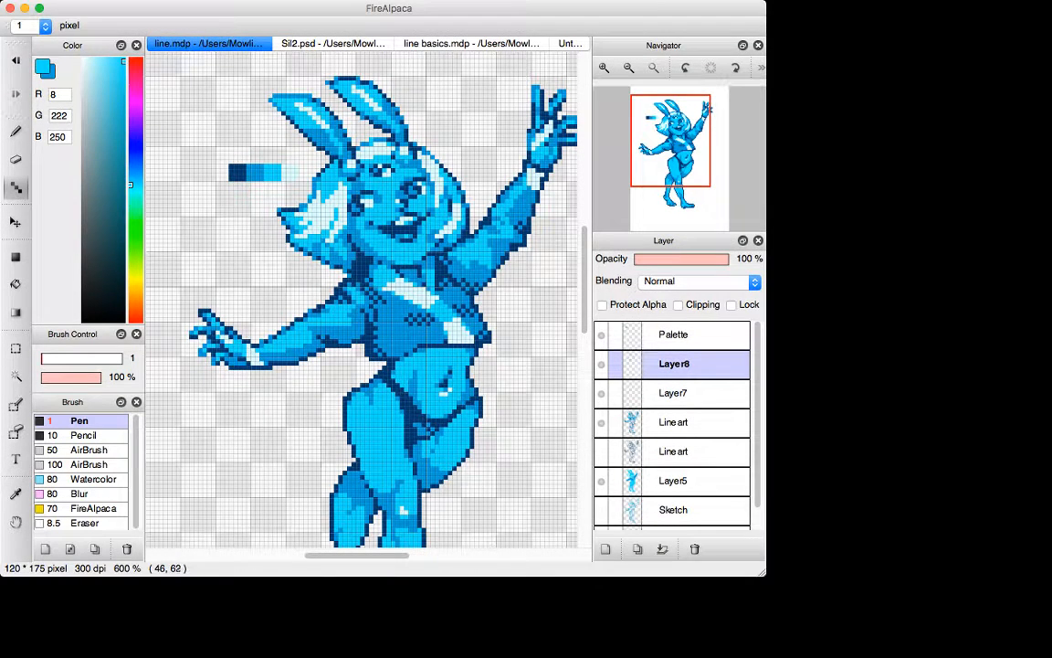
key(x)
click(340, 285)
key(super+z)
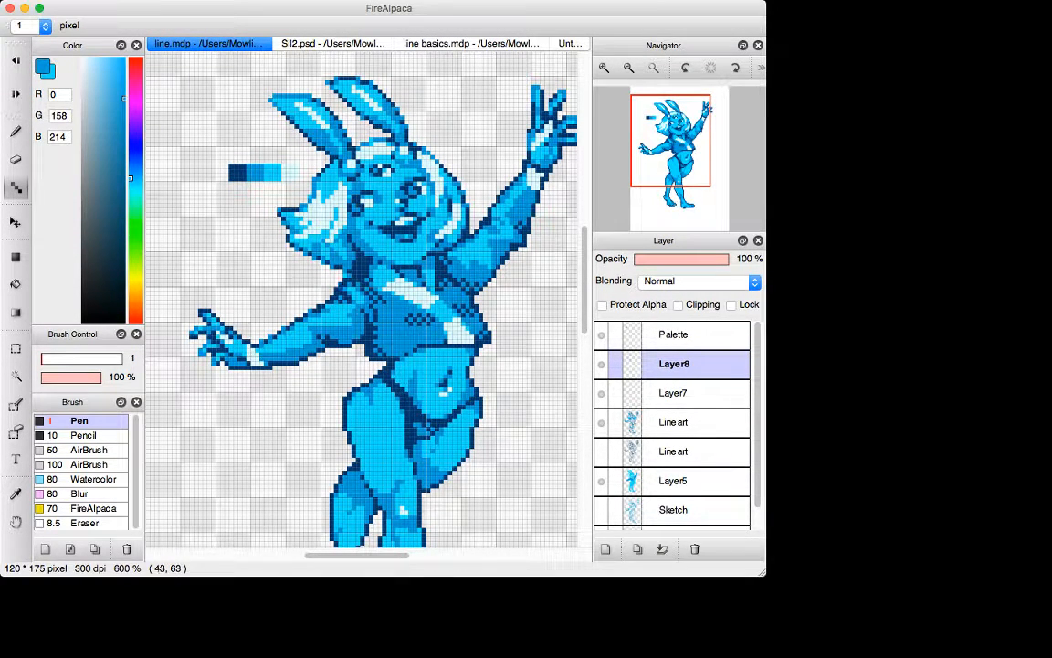
click(335, 290)
key(x)
key(x)
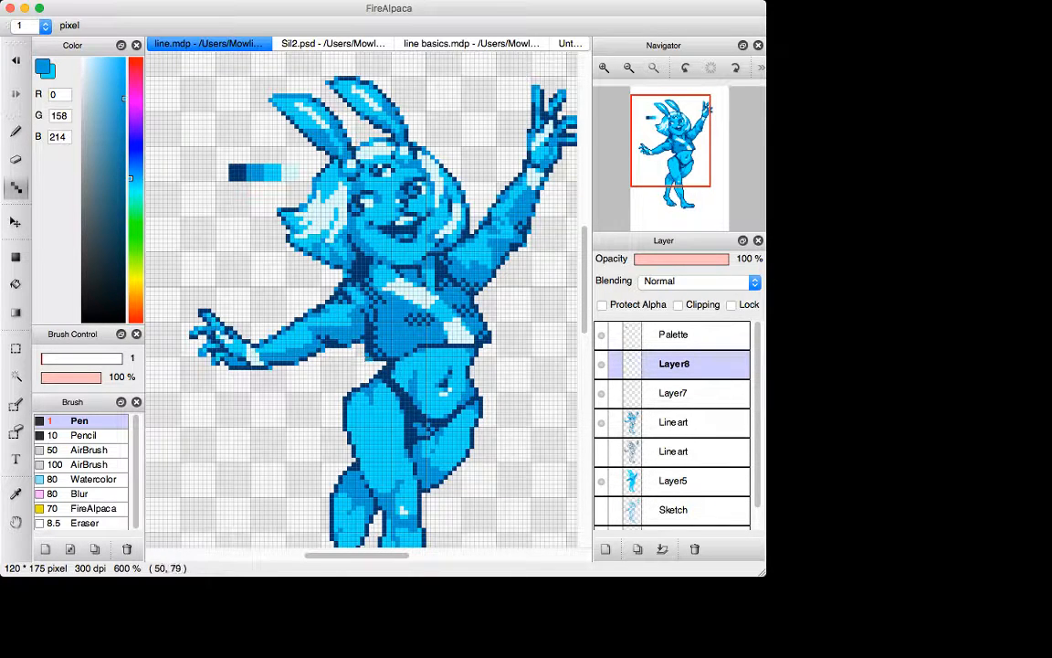
- Soften the outline at the chest's lower corner and around the hips and thighs with mid blue (0, 158, 214) and light blue (8, 222, 250)
key(super+z)
click(490, 340)
scroll(361, 301, down, 4)
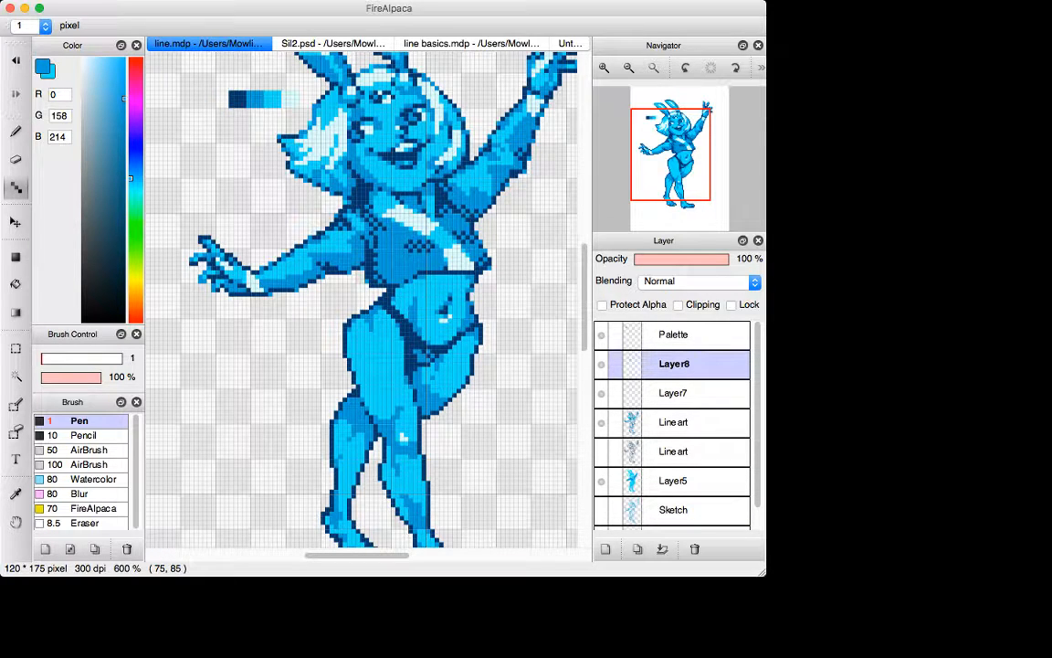
key(x)
key(x)
alt+click(320, 345)
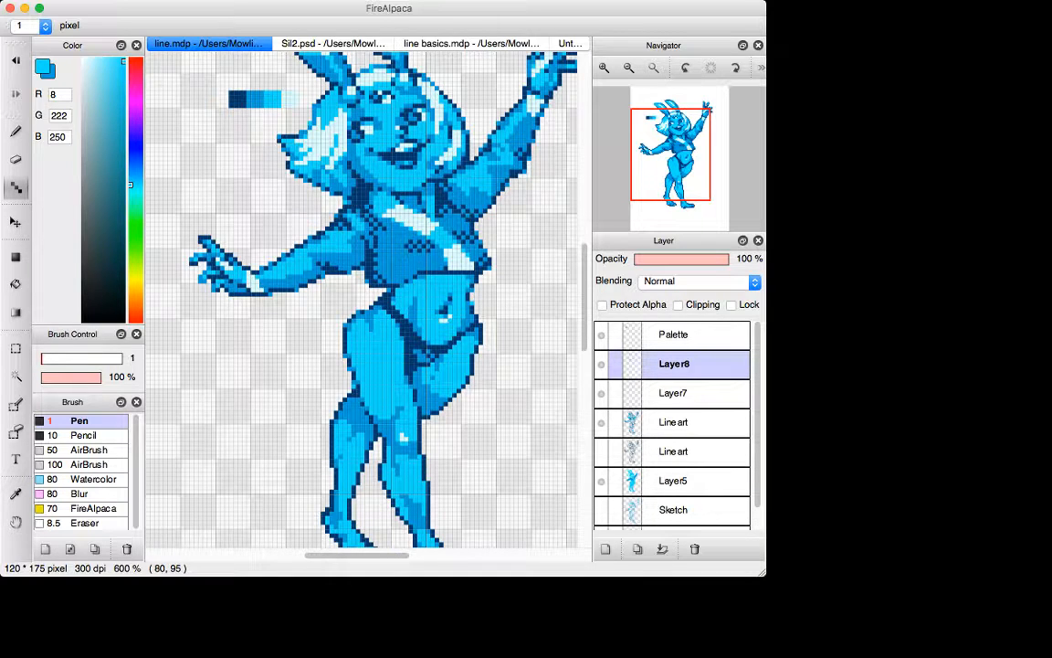
key(x)
key(x)
key(x)
key(x)
key(x)
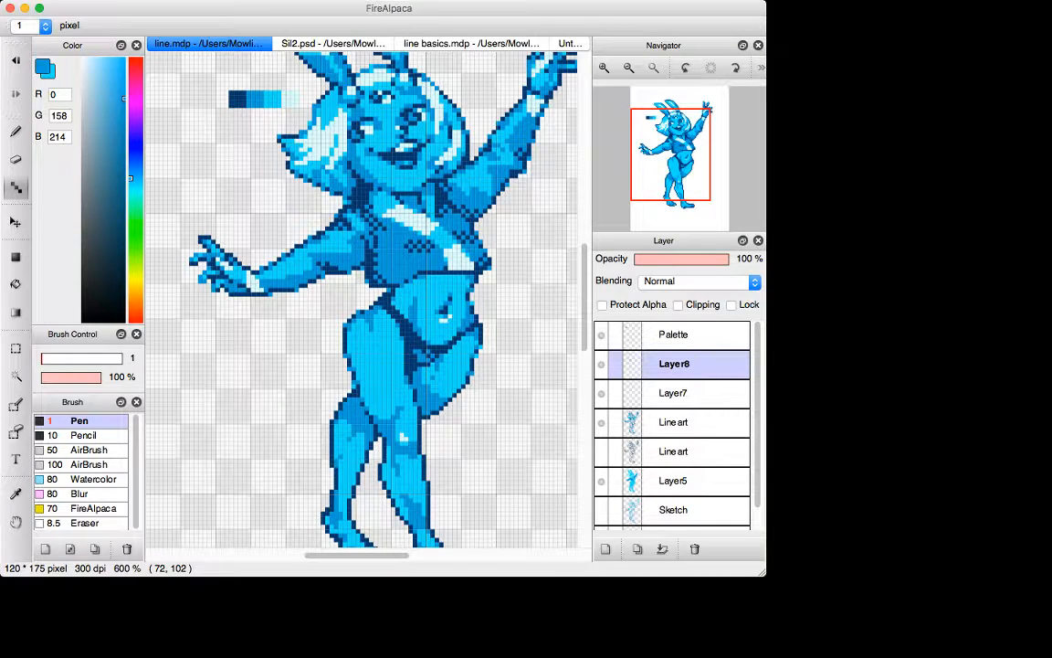
key(x)
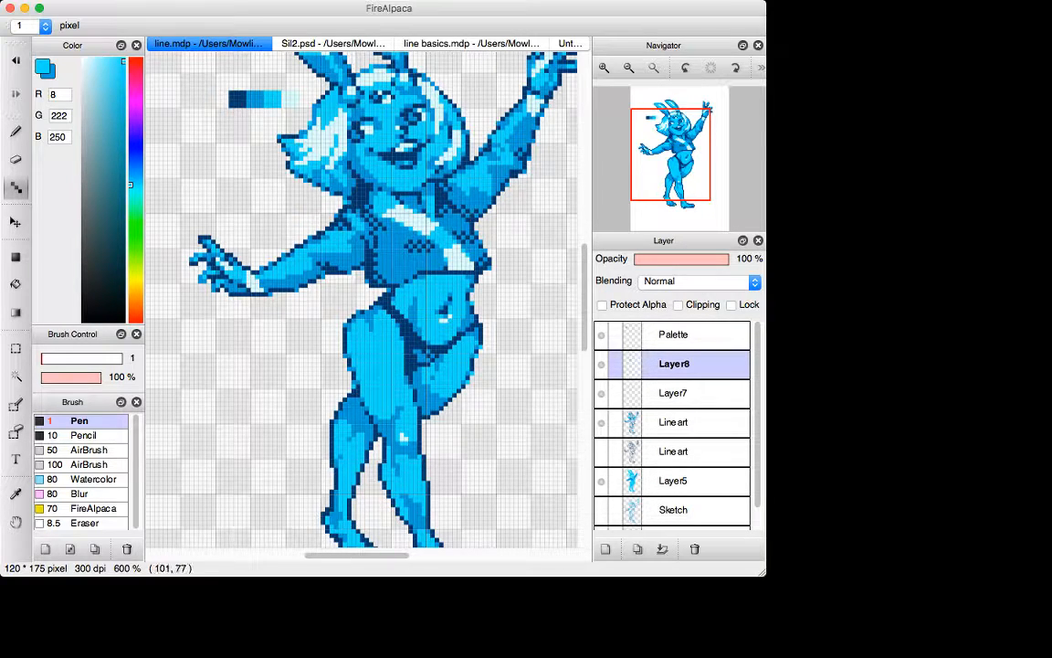
- Soften the outlines of the lower legs and feet with mid blue (0, 158, 214) and light blue (8, 222, 250) pixels
scroll(361, 292, down, 5)
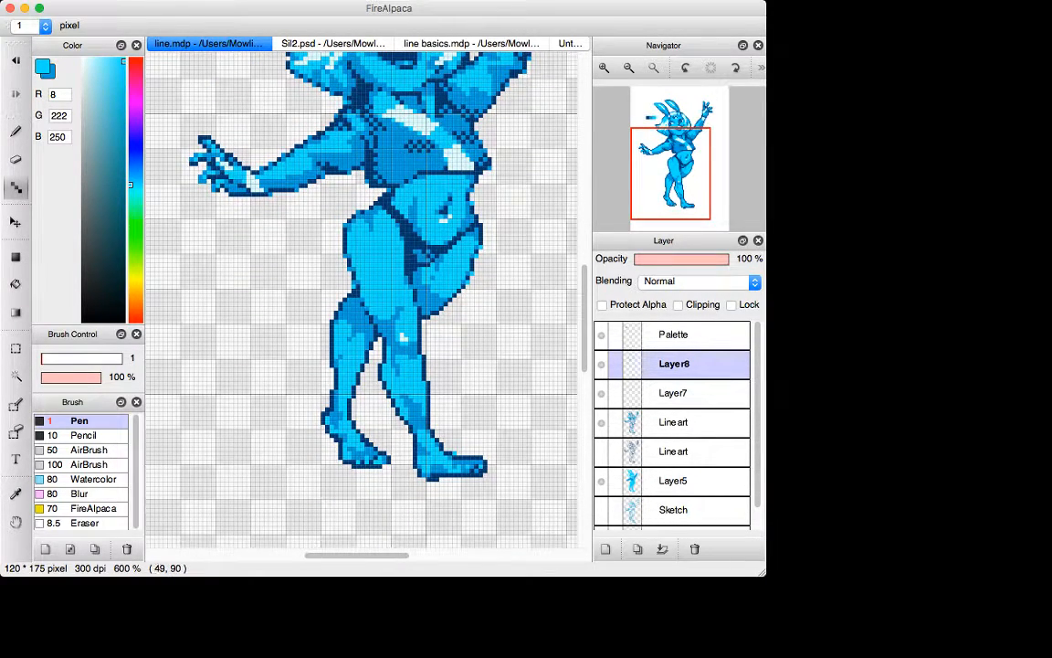
key(x)
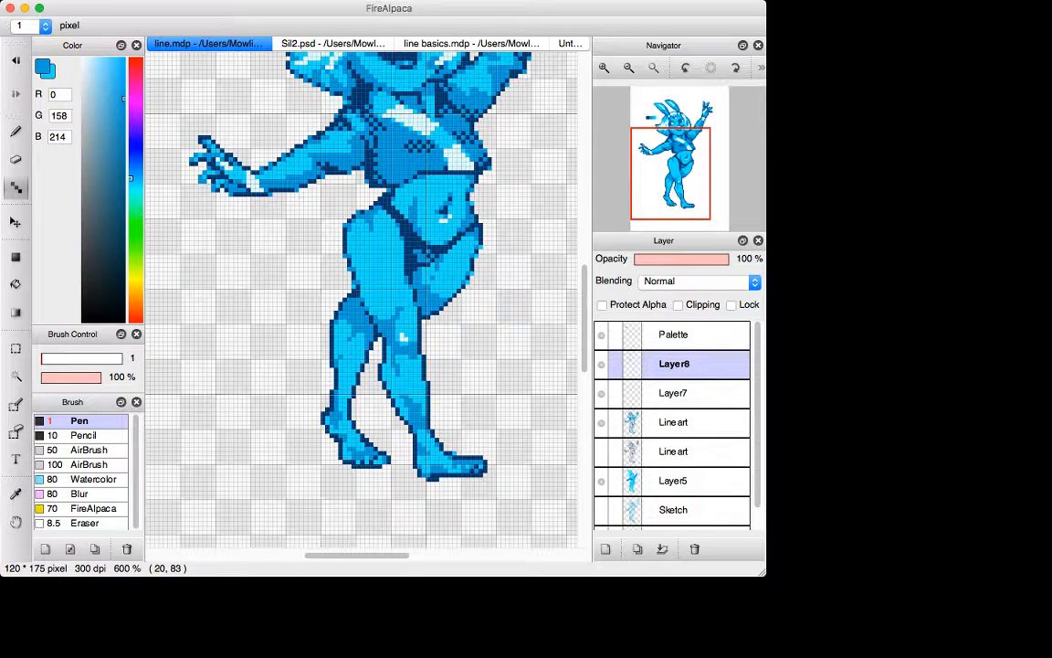
key(x)
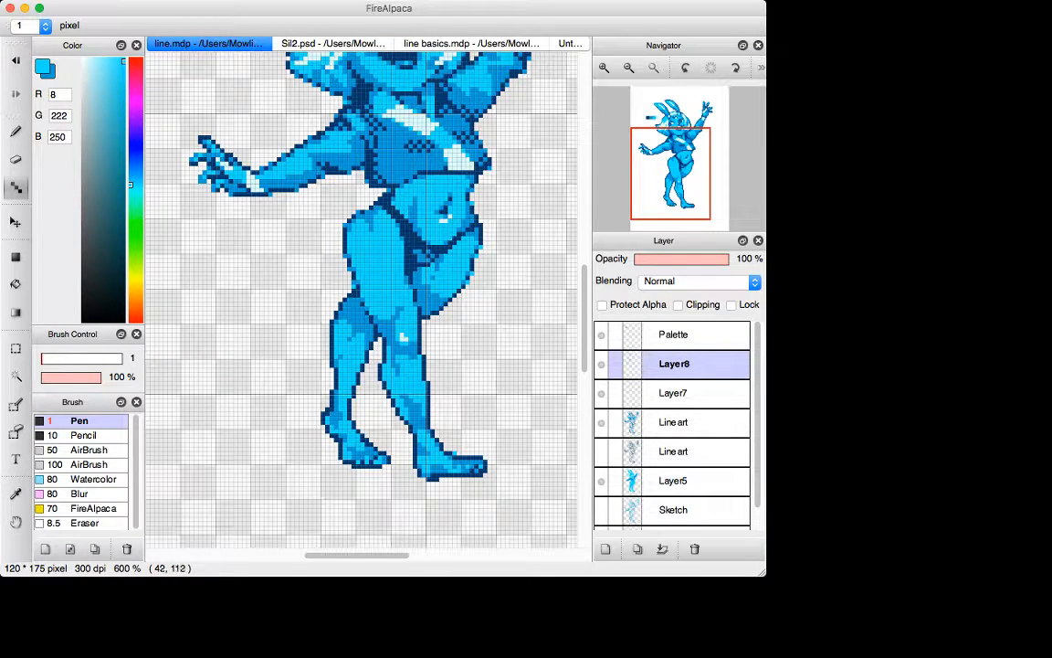
key(x)
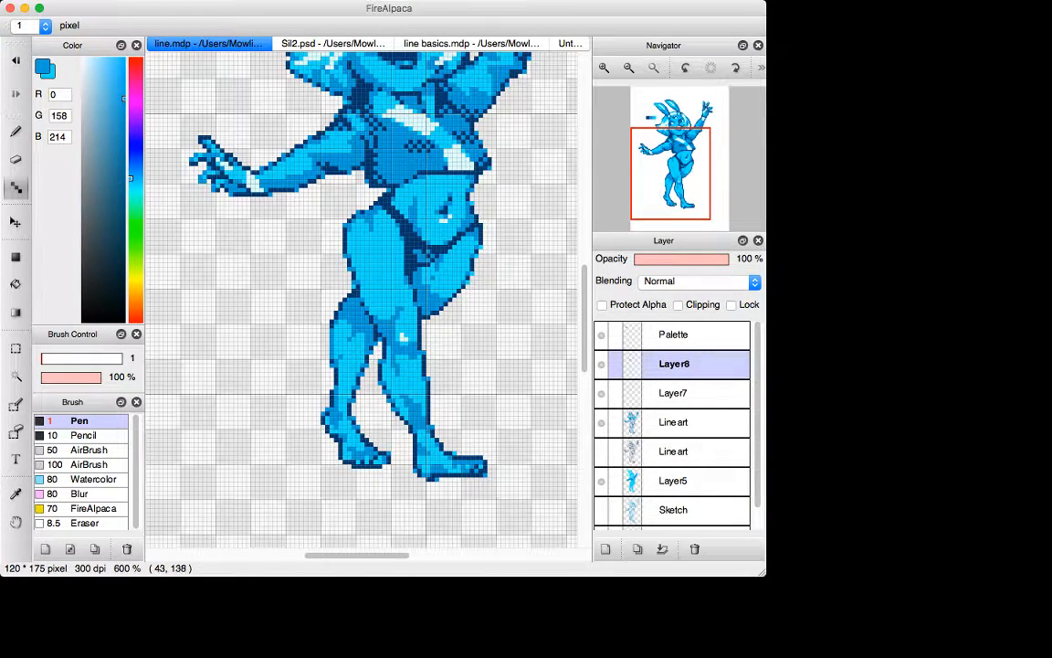
key(ctrl+z)
click(360, 437)
- Examine the full figure at reduced magnifications to check the softened outlines
key(super+minus)
key(super+minus)
key(super+minus)
key(super+minus)
key(super+minus)
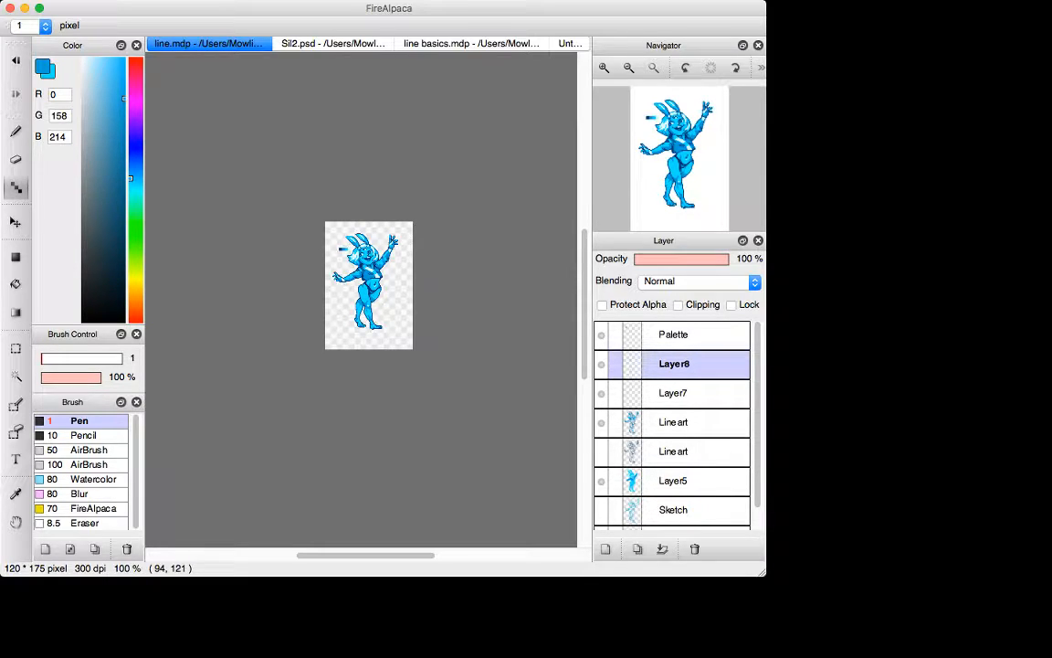
key(super+plus)
key(super+plus)
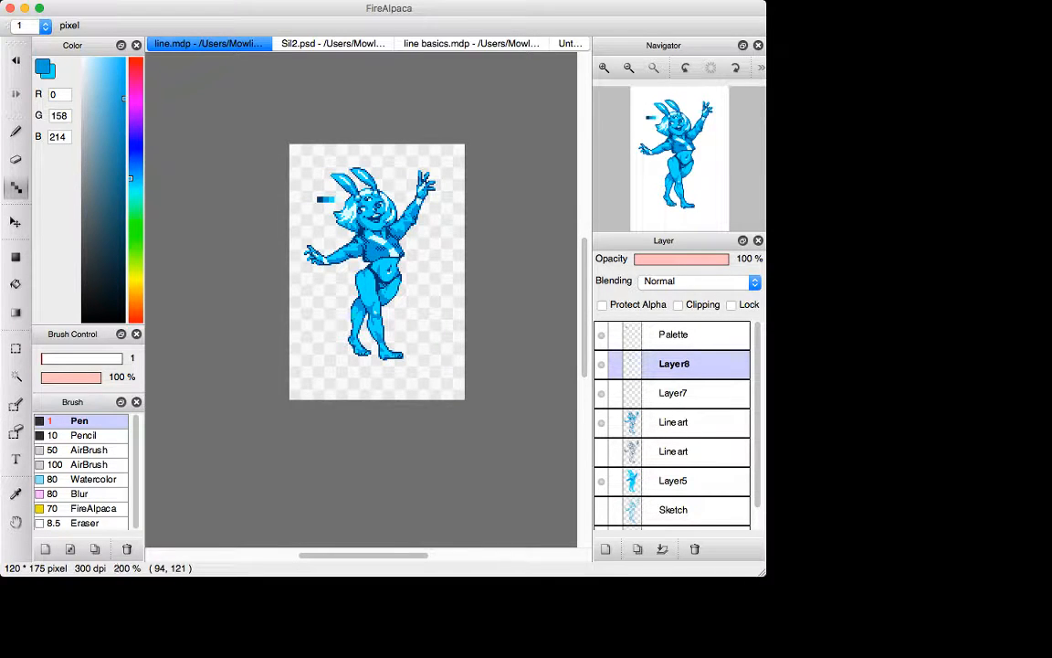
drag(584, 262, 585, 246)
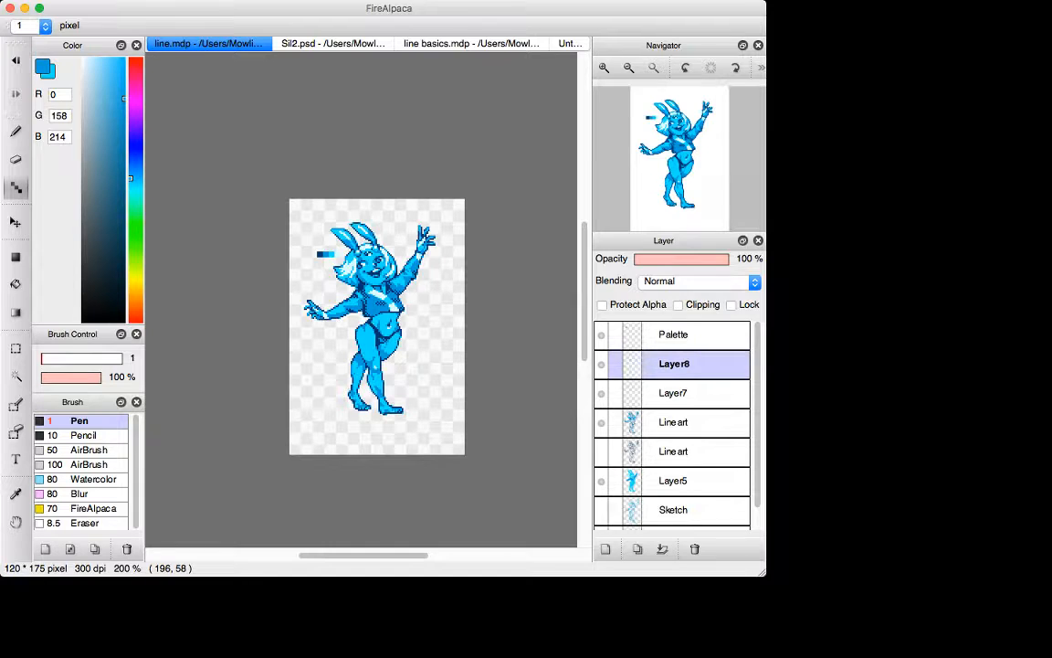
- Check the figure's proportions by mirroring the canvas view, examining it between 100% and 400% magnification, and restoring the normal orientation
key(super+minus)
key(super+minus)
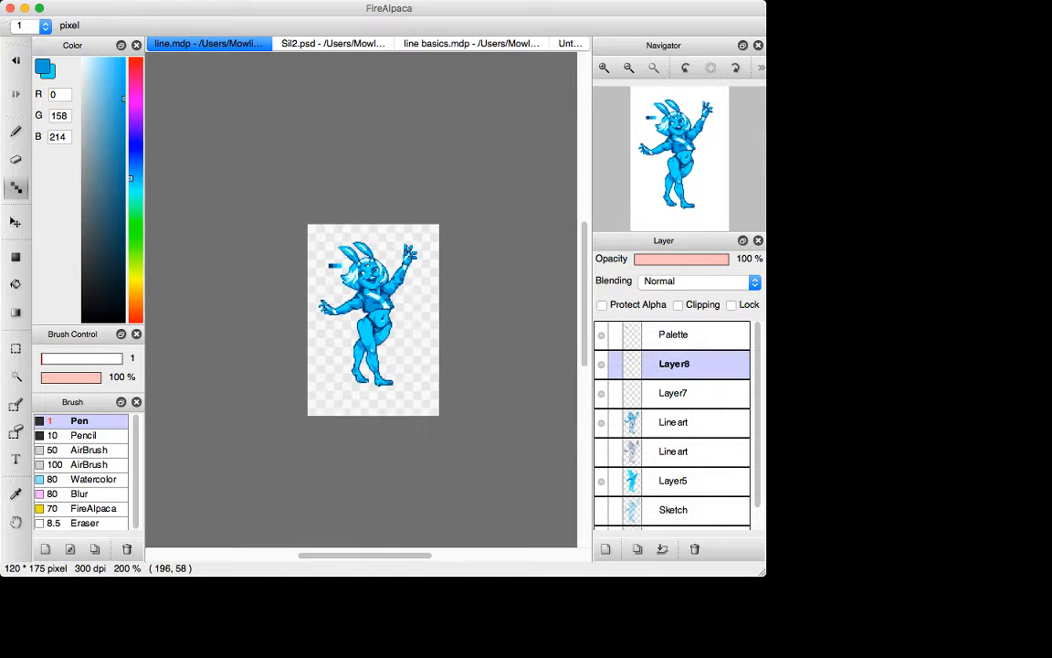
key(Down)
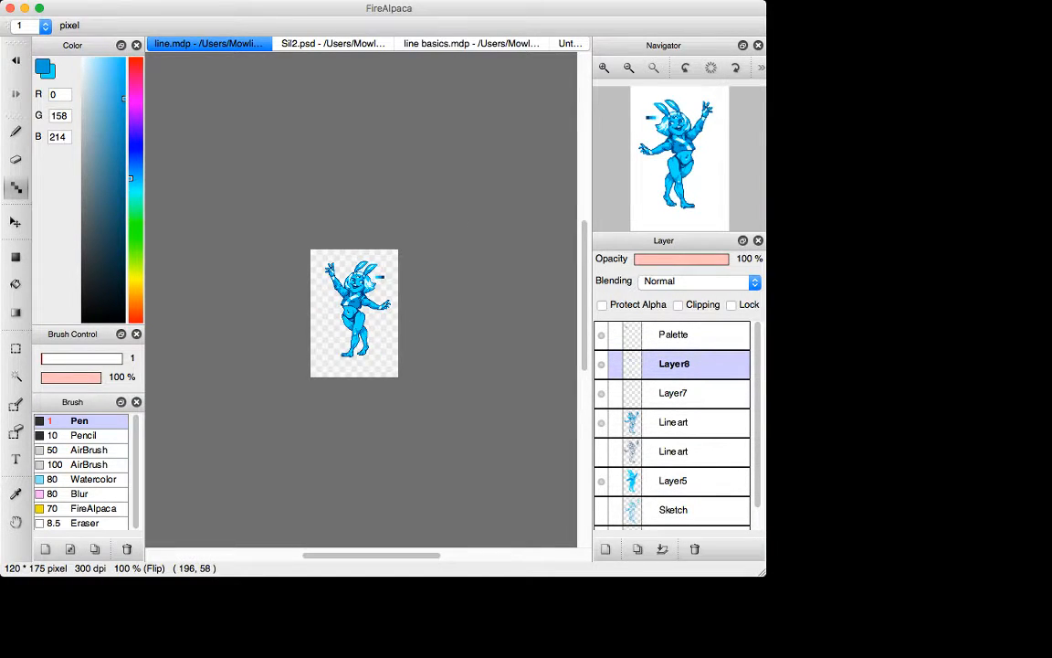
key(super+plus)
key(super+plus)
key(super+plus)
key(super+plus)
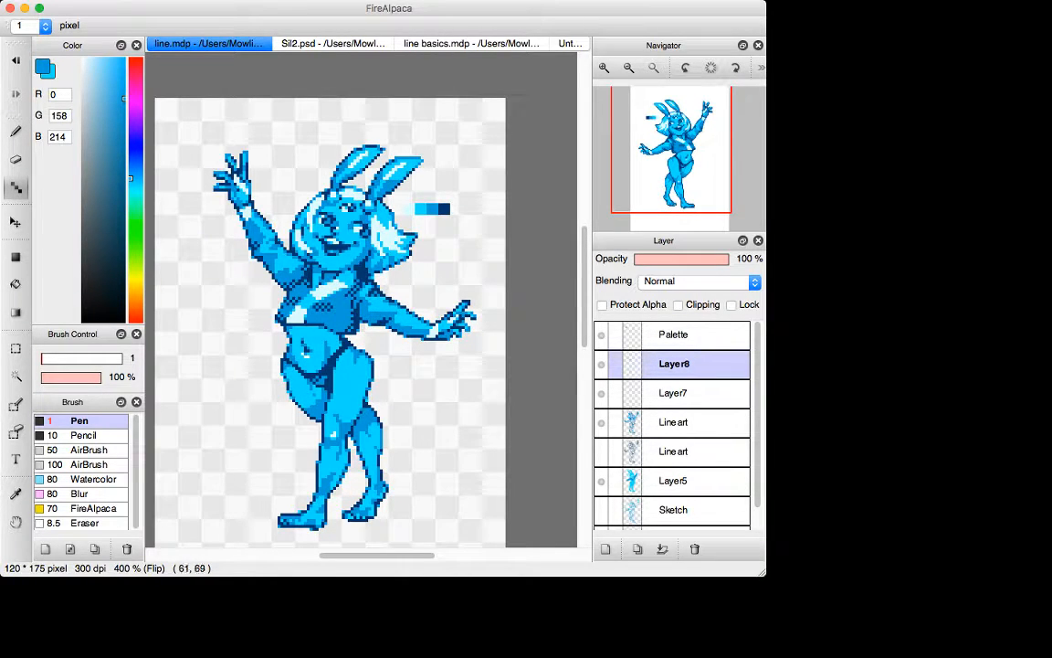
key(super+minus)
key(super+minus)
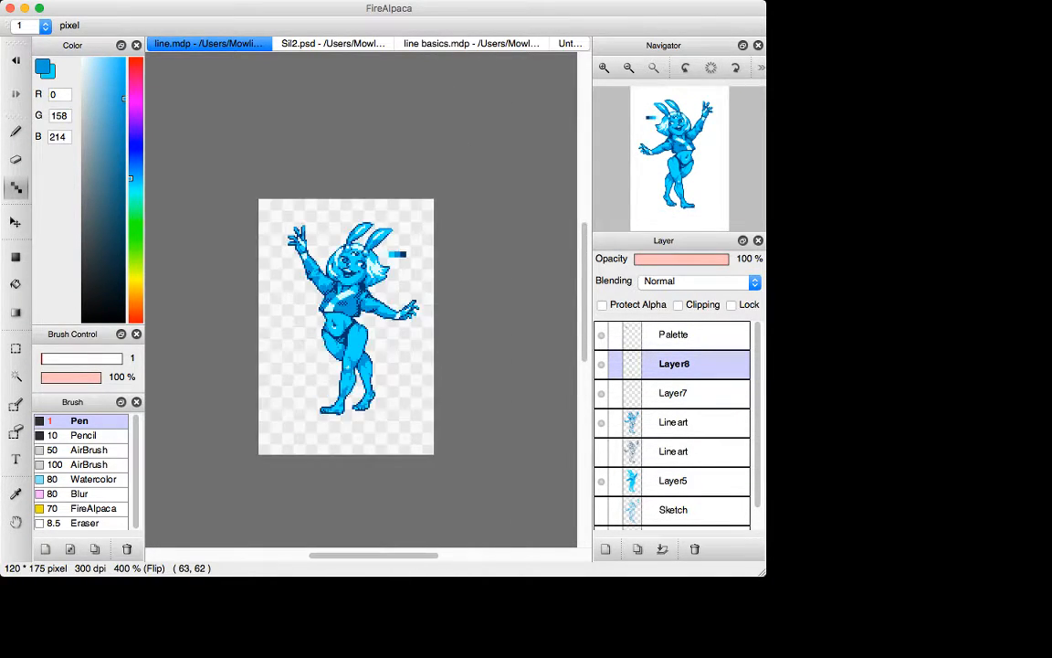
key(super+minus)
key(super+minus)
key(Down)
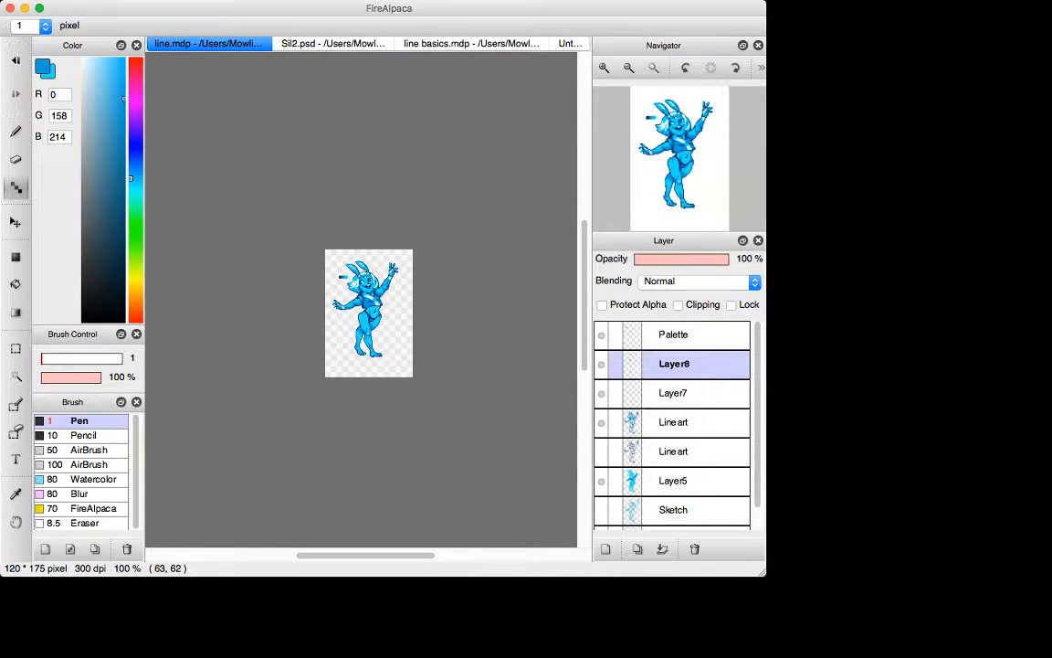
- Examine the softened outlines and shading on the unmirrored figure, both close up and at 100% magnification
key(super+plus)
key(super+plus)
key(super+plus)
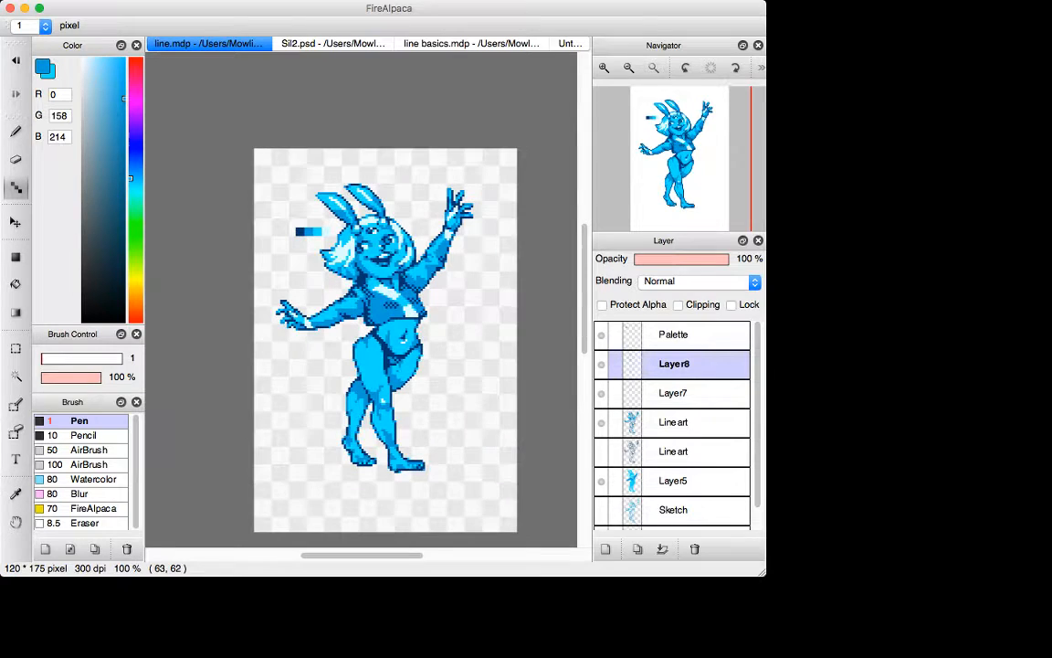
key(super+plus)
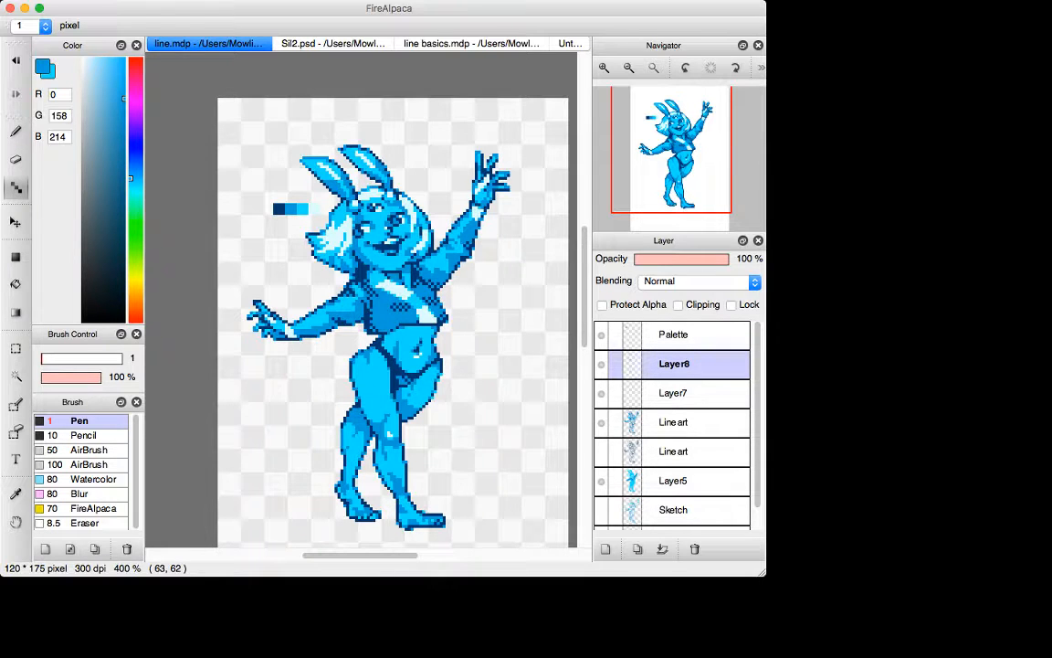
key(super+plus)
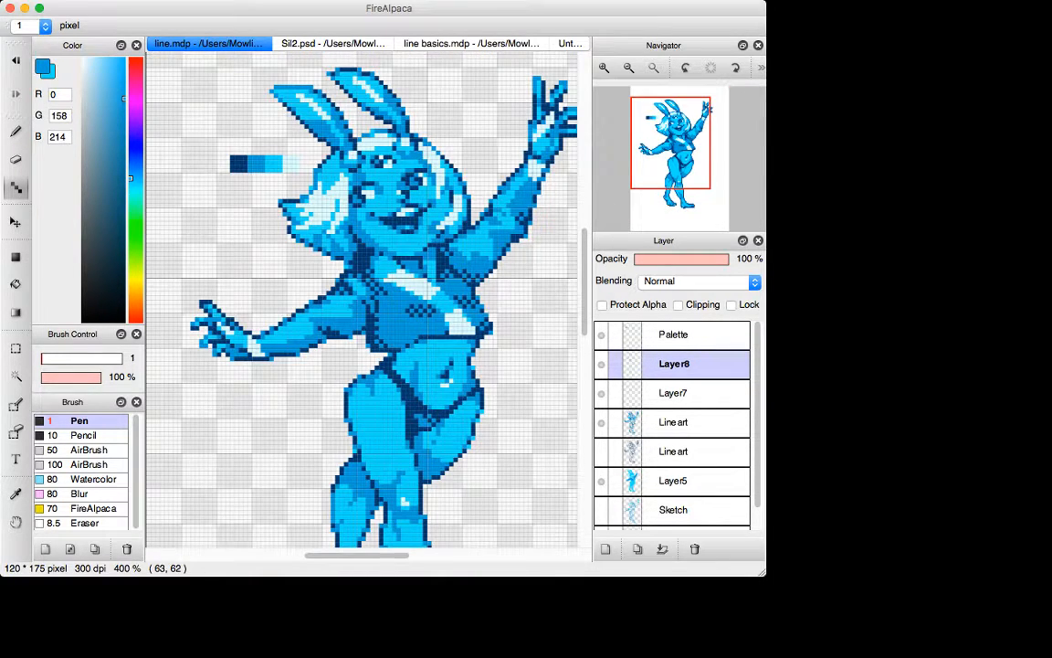
key(super+minus)
key(super+minus)
key(super+minus)
key(super+minus)
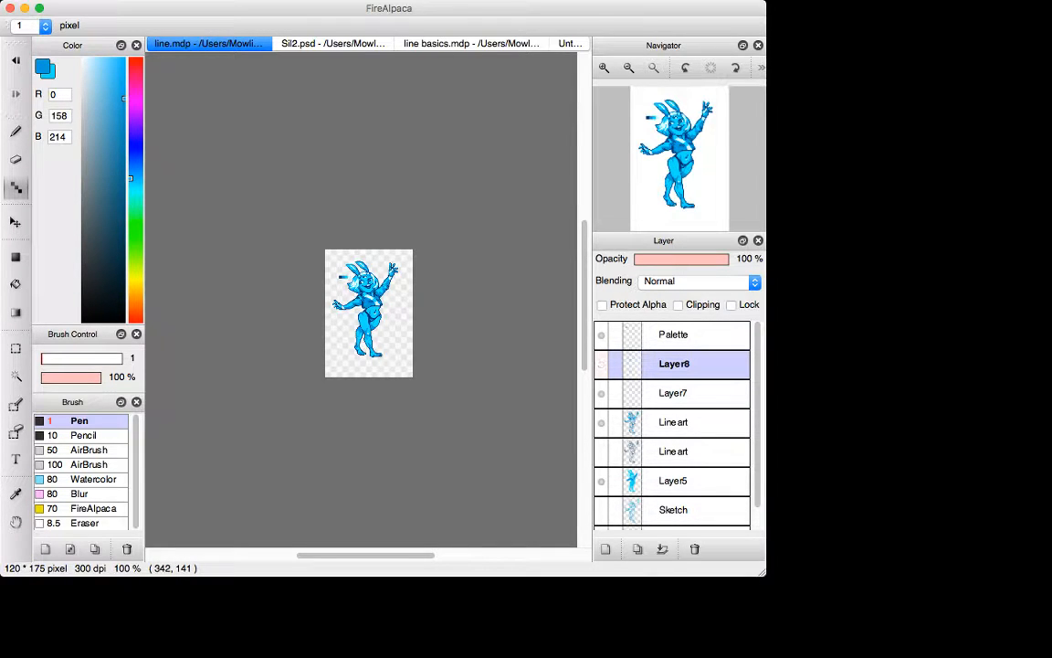
key(super+plus)
key(super+plus)
key(super+plus)
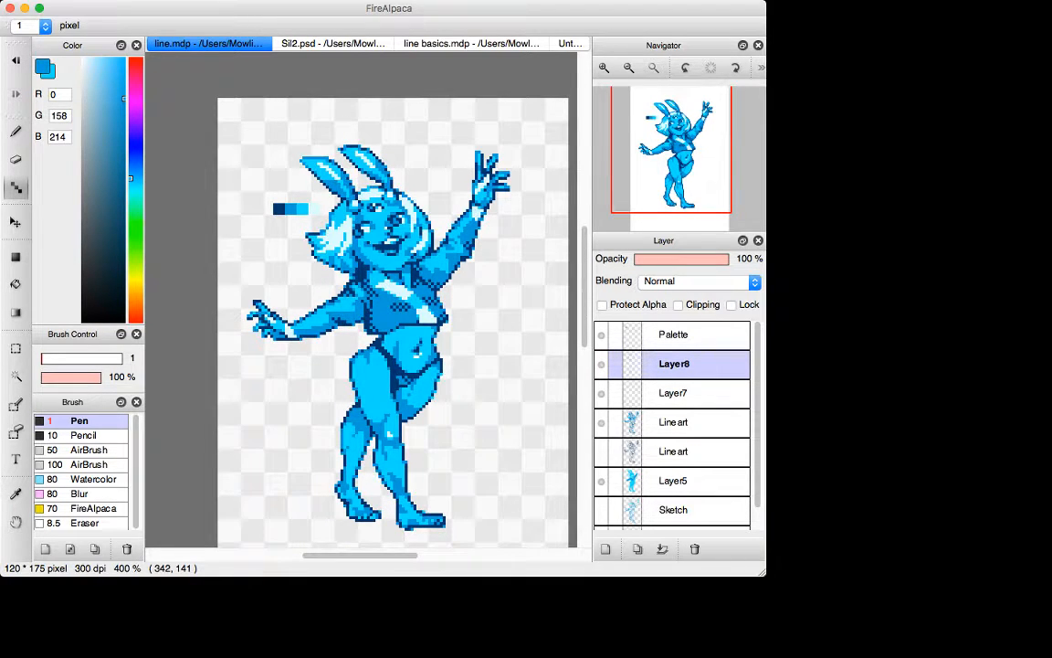
- Rename Layer8 as AA and merge Layer7 into the Lineart layer directly beneath it
key(super+Tab)
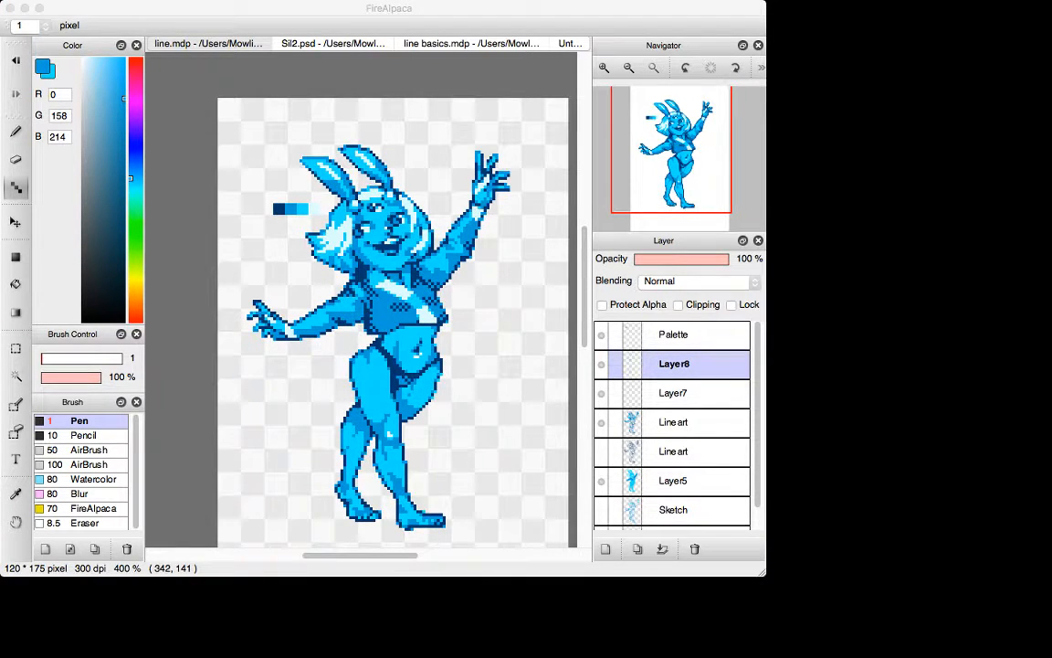
text(AA)
key(Return)
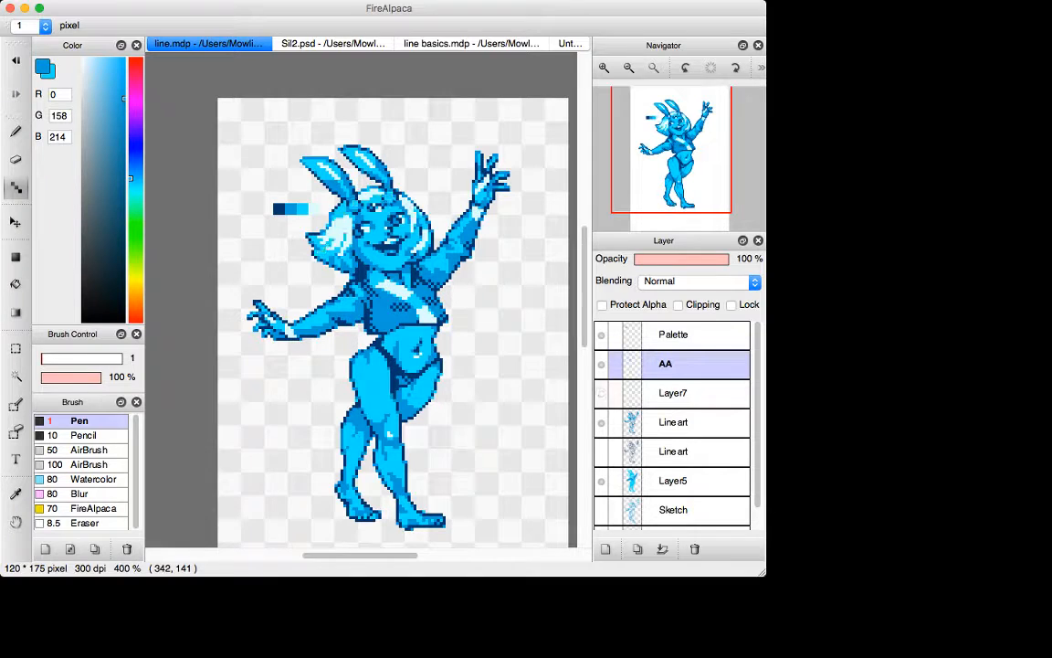
click(674, 393)
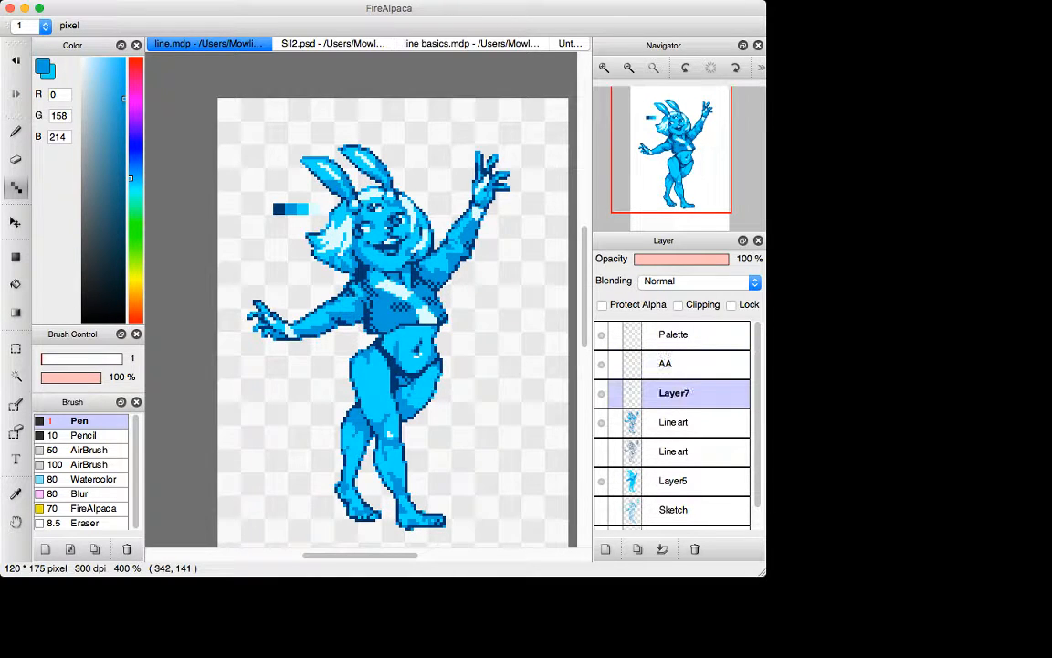
key(super+e)
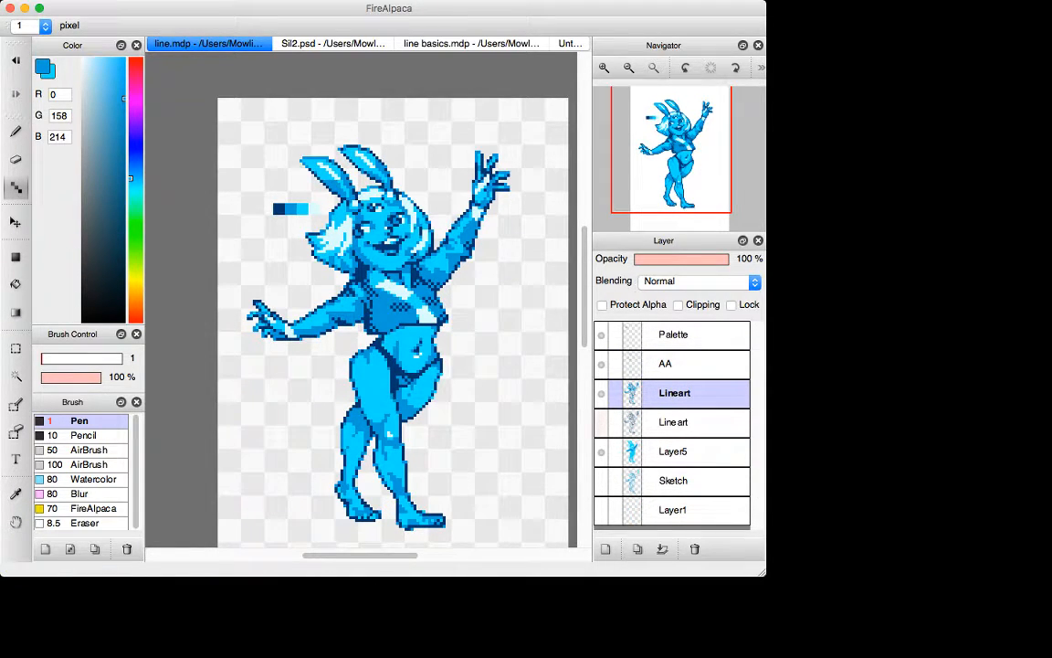
- Show the hidden Lineart layer and rename the upper Lineart as EditedLineart, the lower one as FirstLineart and Layer5 as BaseColour
click(601, 423)
click(601, 423)
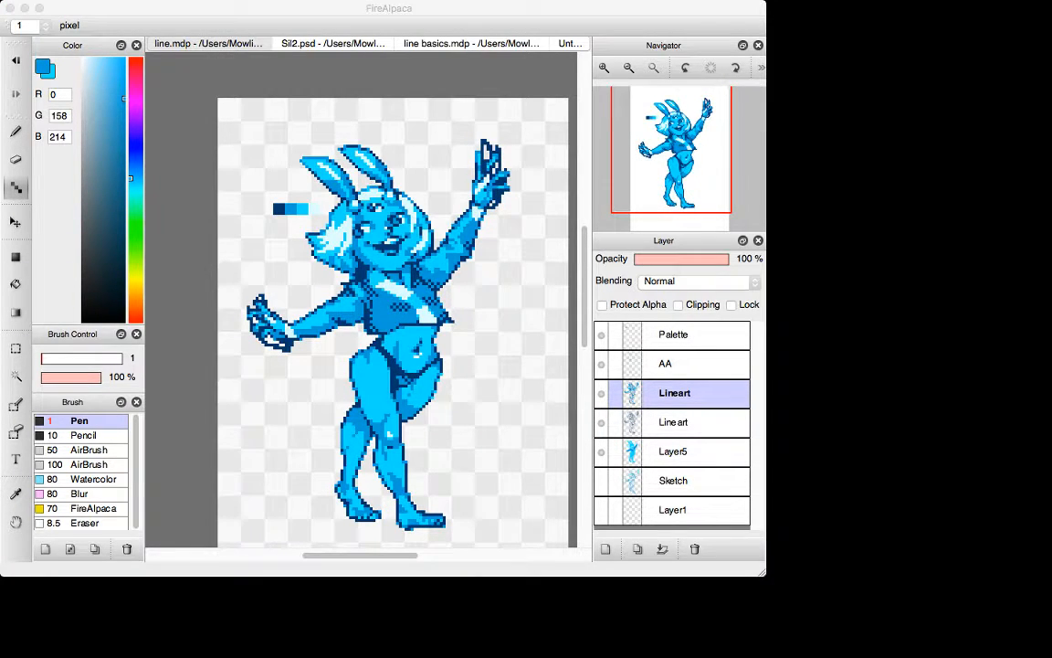
key(Return)
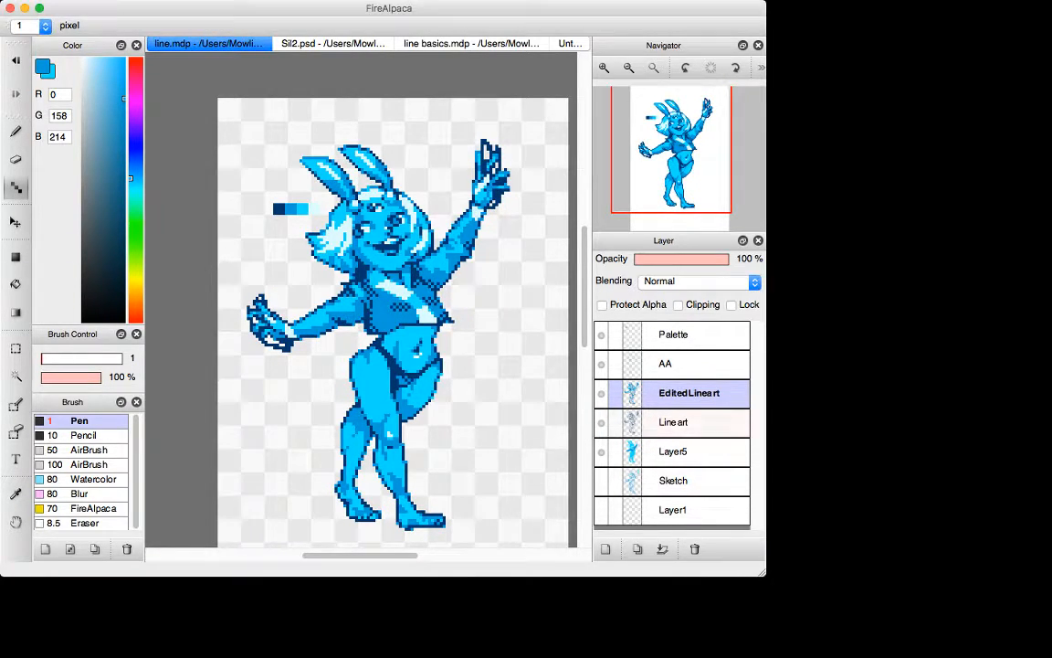
double_click(676, 422)
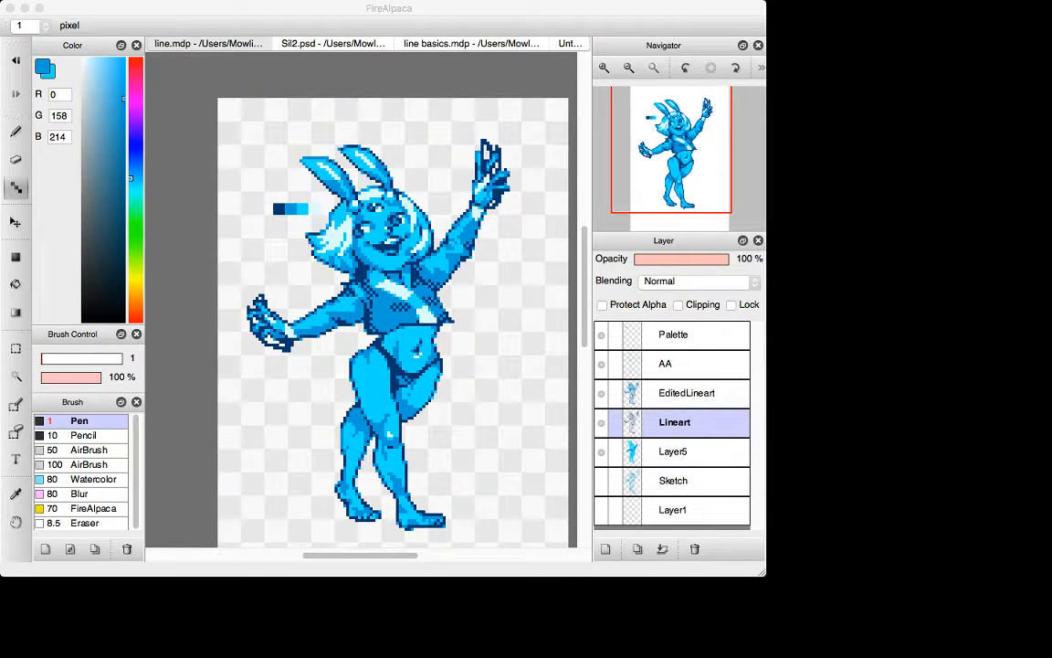
key(Return)
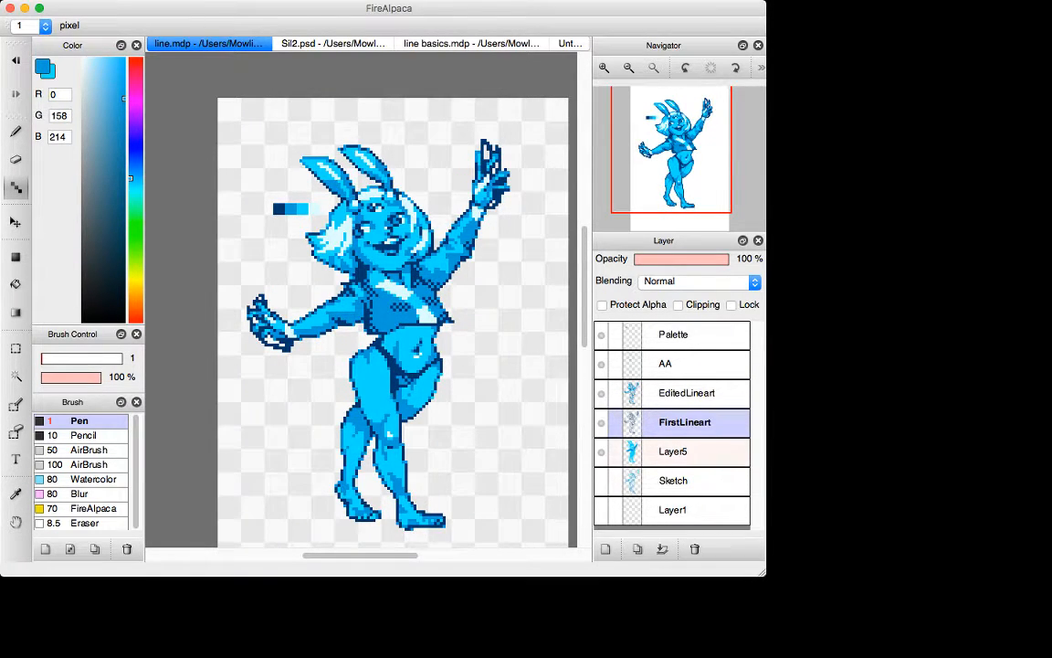
double_click(676, 452)
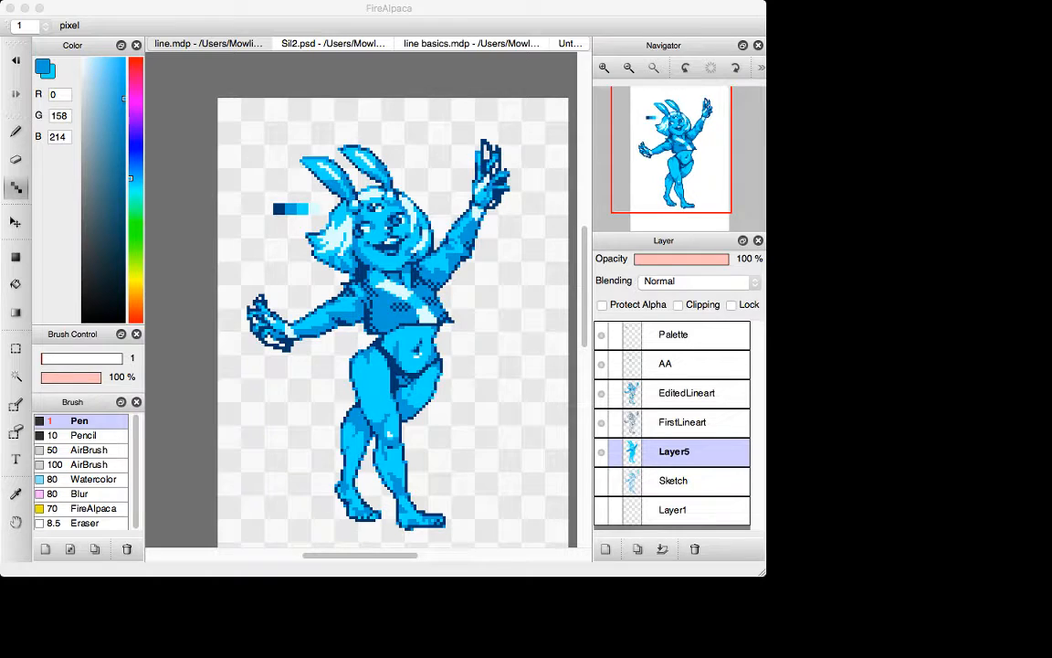
key(Return)
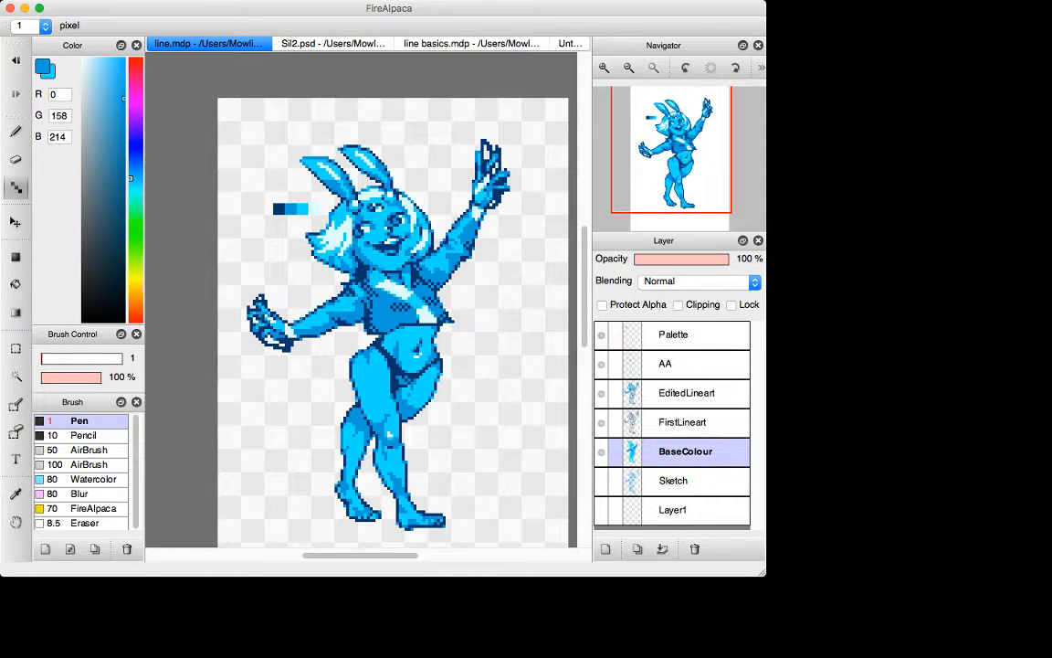
- Compare the figure with the FirstLineart layer shown and hidden, leaving that layer hidden
key(super+minus)
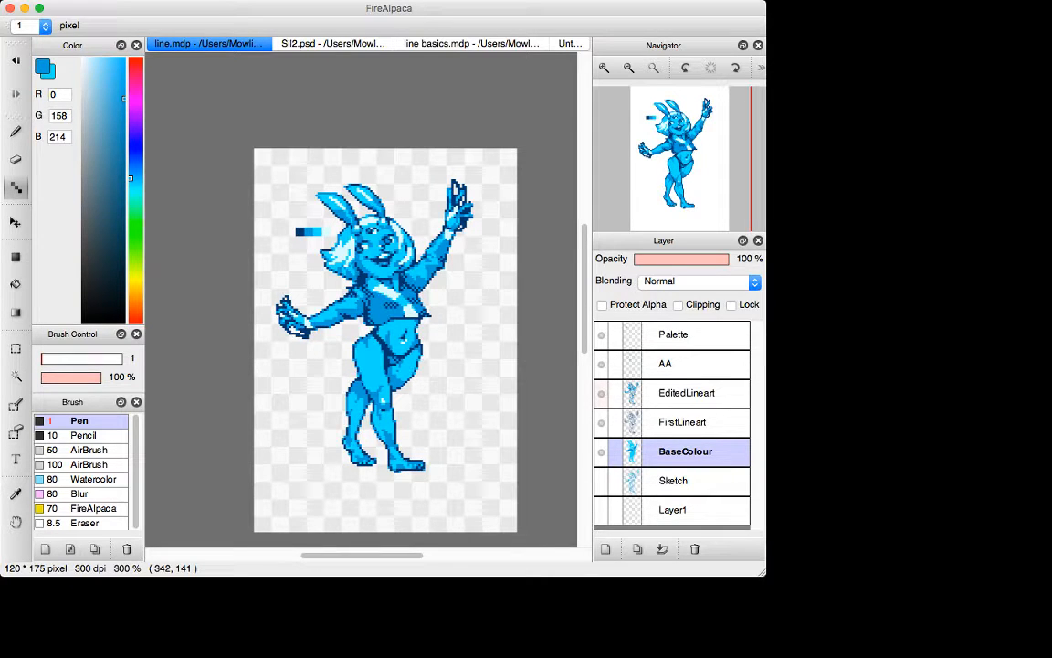
click(601, 422)
click(601, 422)
click(601, 422)
click(600, 422)
click(601, 422)
key(super+minus)
key(super+minus)
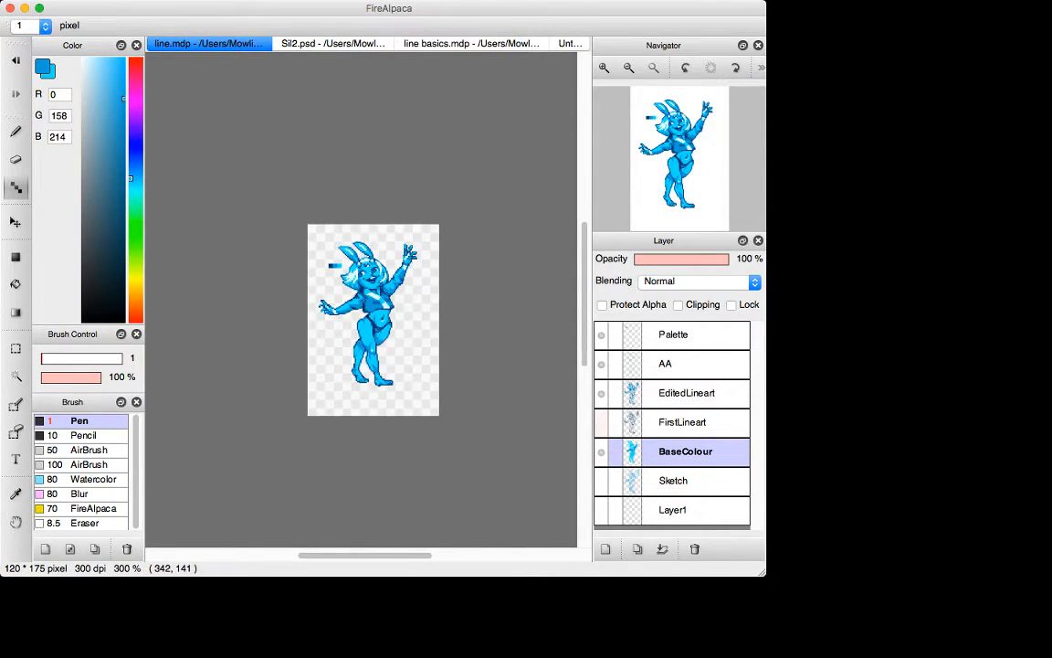
key(super+minus)
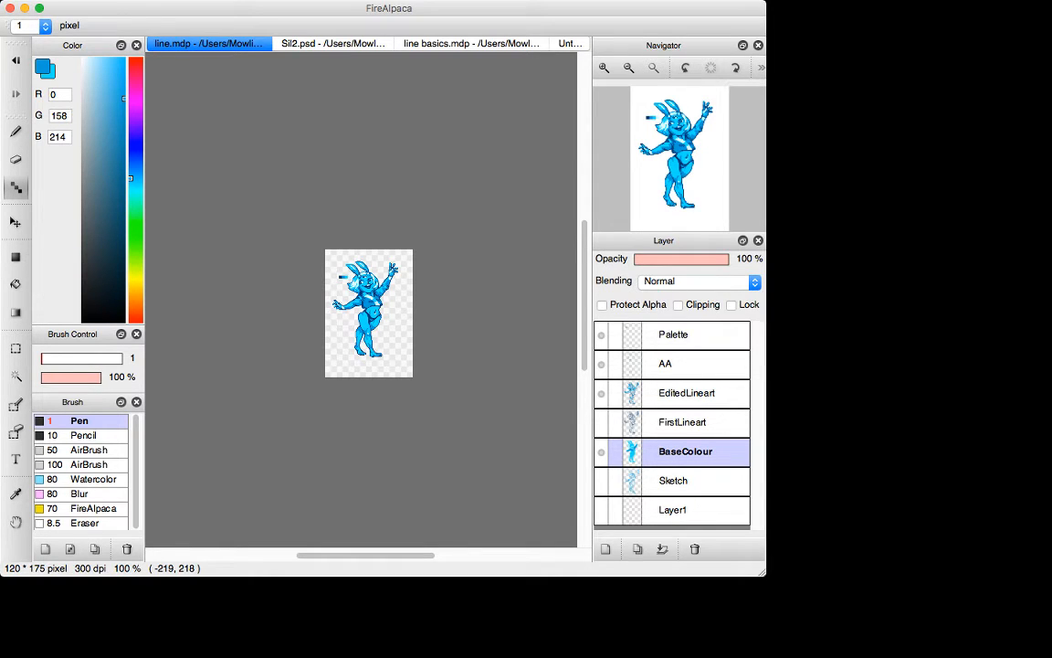
key(super+plus)
key(super+plus)
key(super+plus)
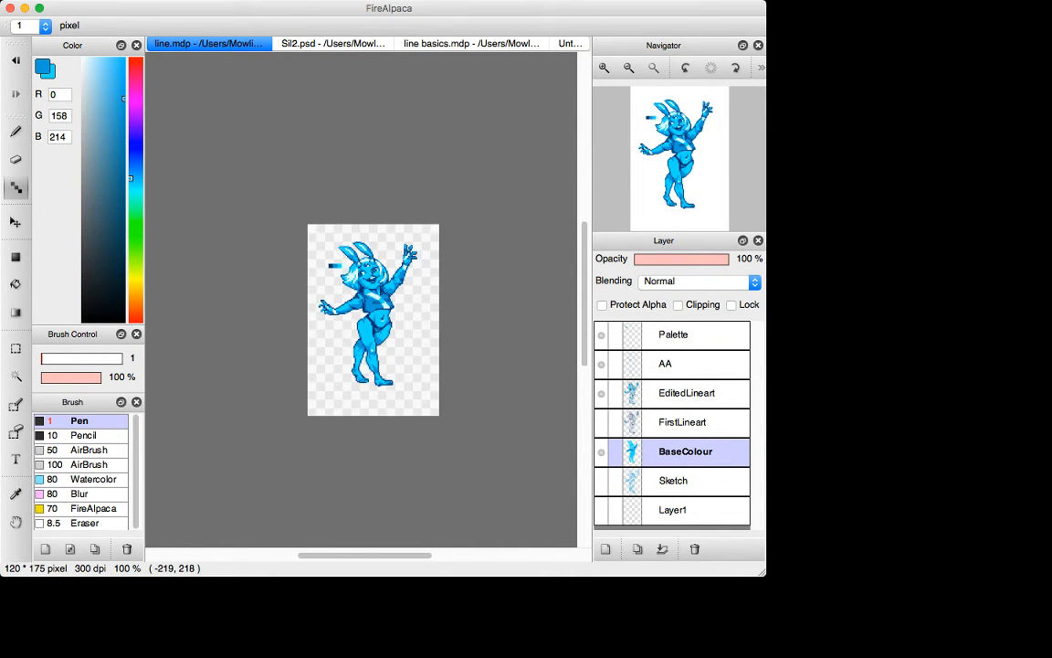